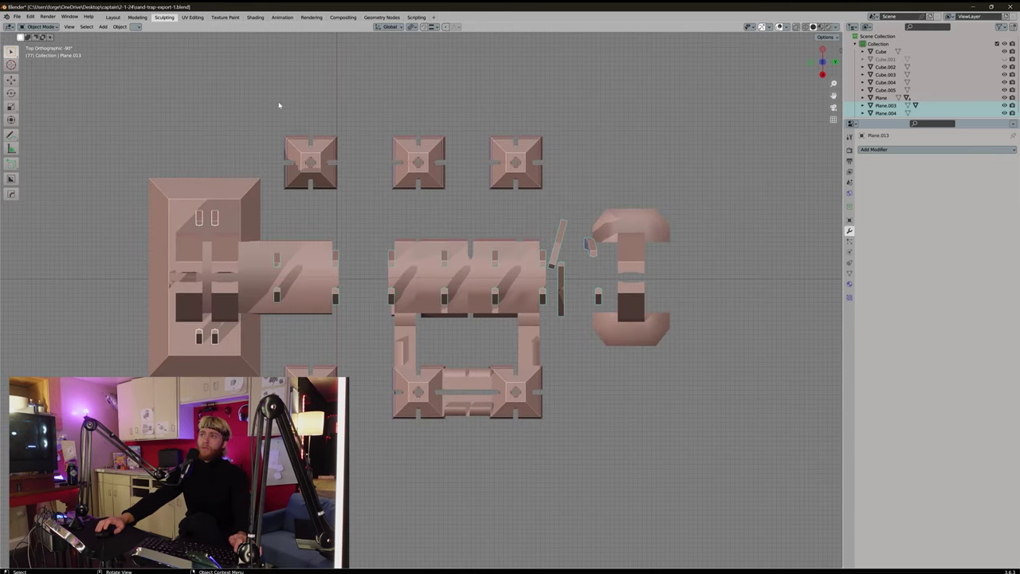
Select the three upright post pieces of the trap model and zoom in on them
drag(108, 93, 733, 480)
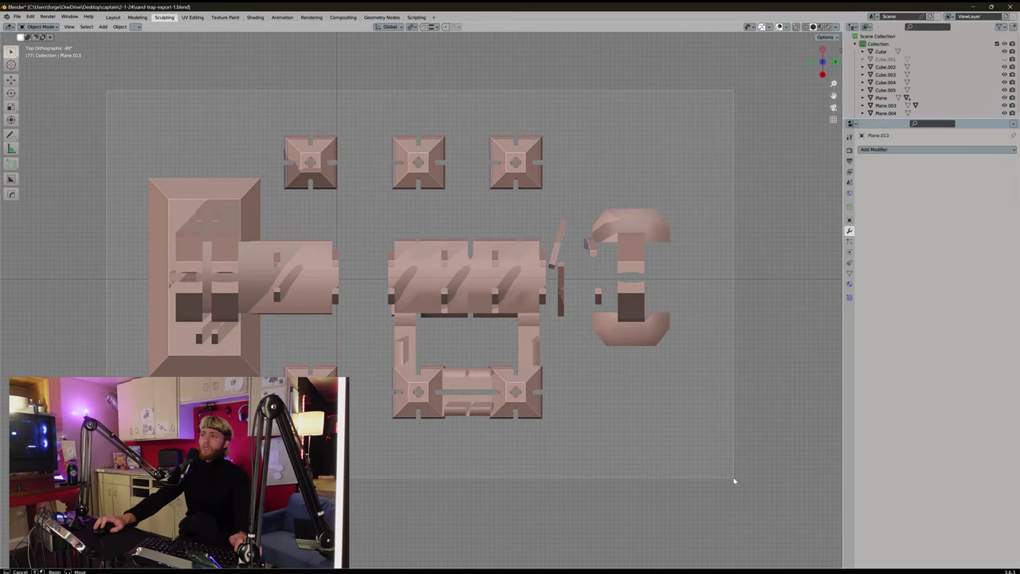
click(370, 192)
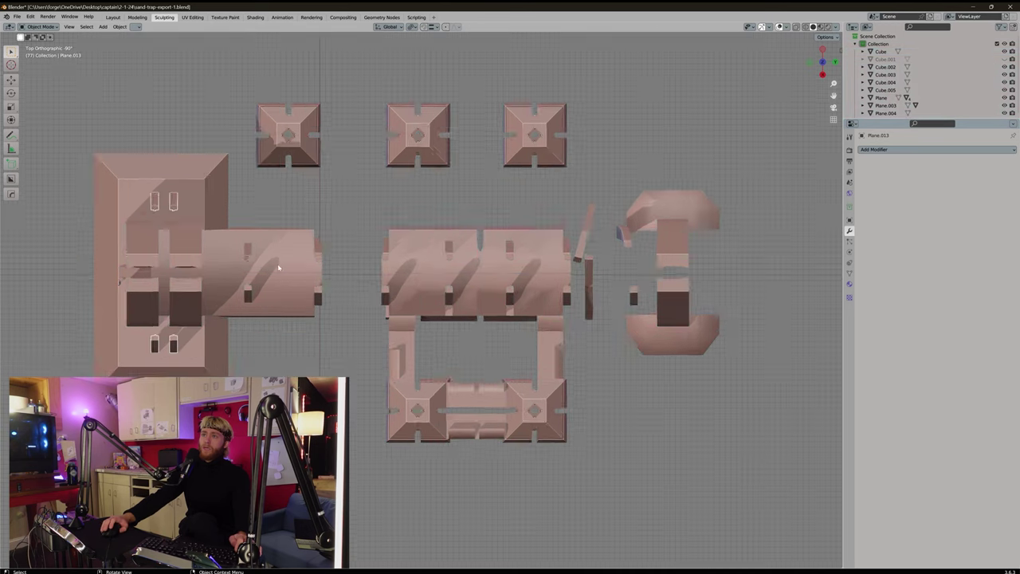
middle_drag(277, 264, 252, 256)
click(496, 254)
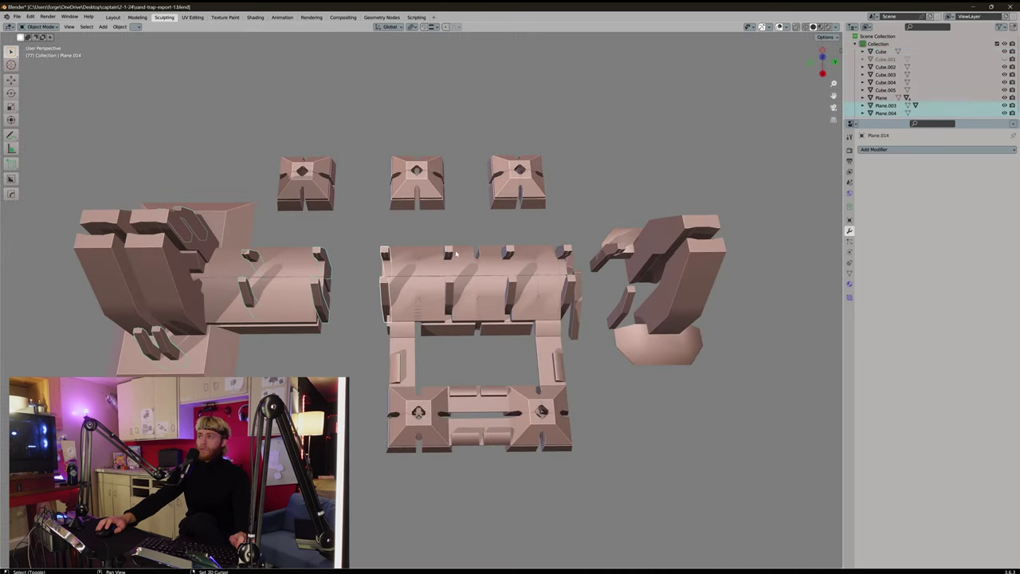
click(569, 253)
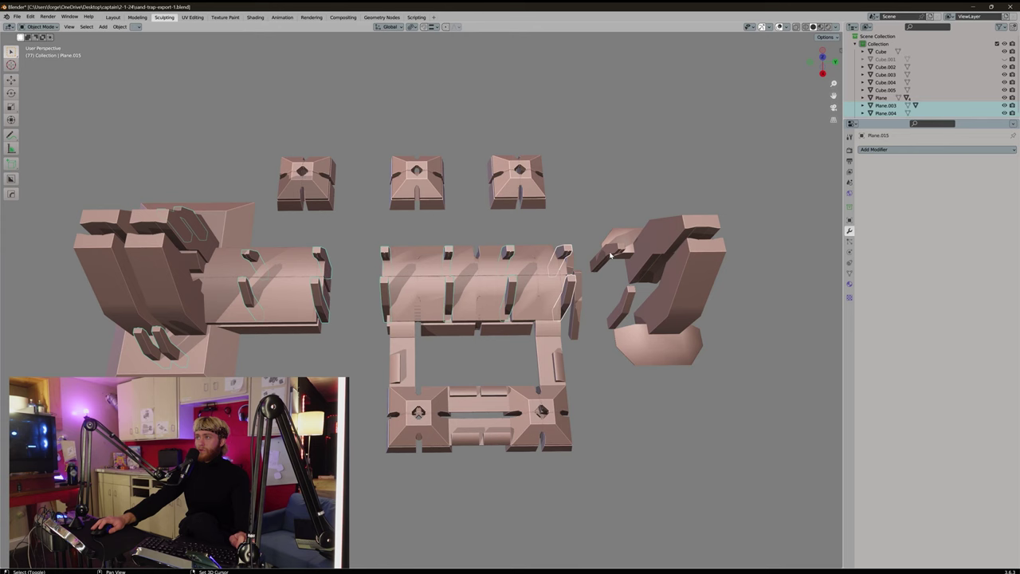
click(627, 305)
mouse_move(628, 305)
middle_down()
mouse_move(587, 317)
mouse_move(572, 280)
middle_up()
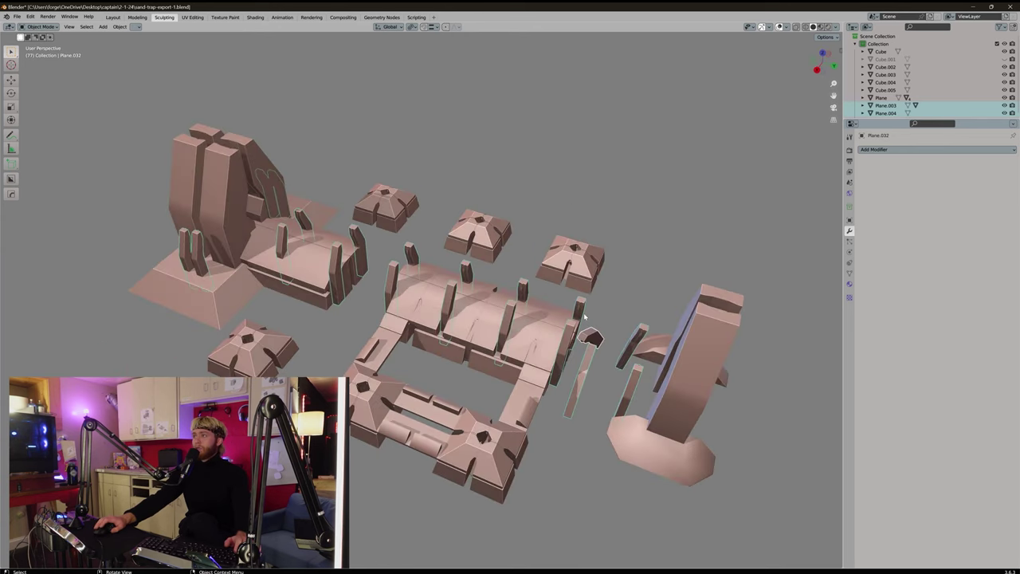
scroll(584, 317, up, 1)
scroll(605, 314, up, 2)
scroll(629, 312, up, 2)
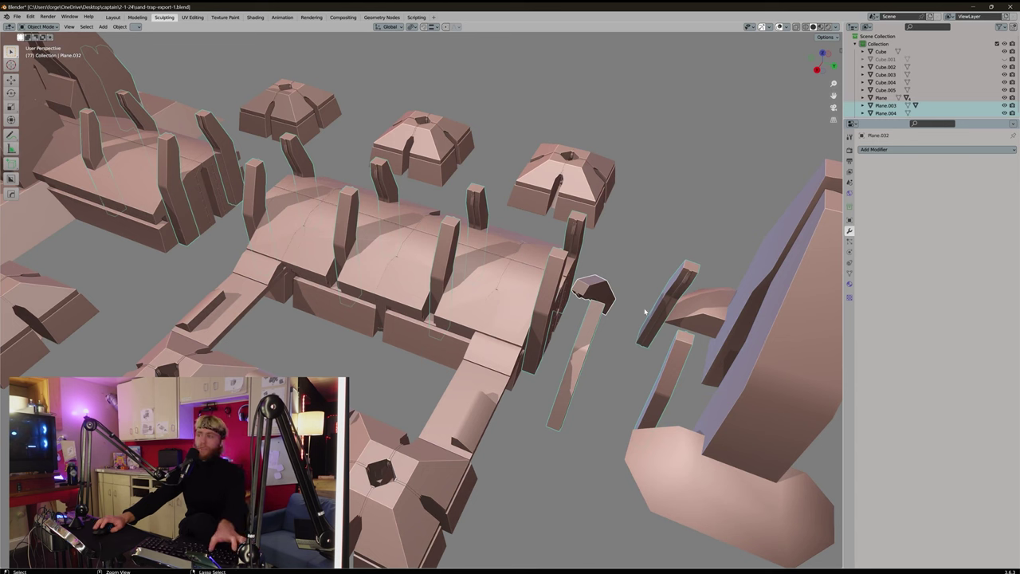
Join the selected posts into one object and rename its material to 'obelisk'
key(ctrl+j)
click(849, 282)
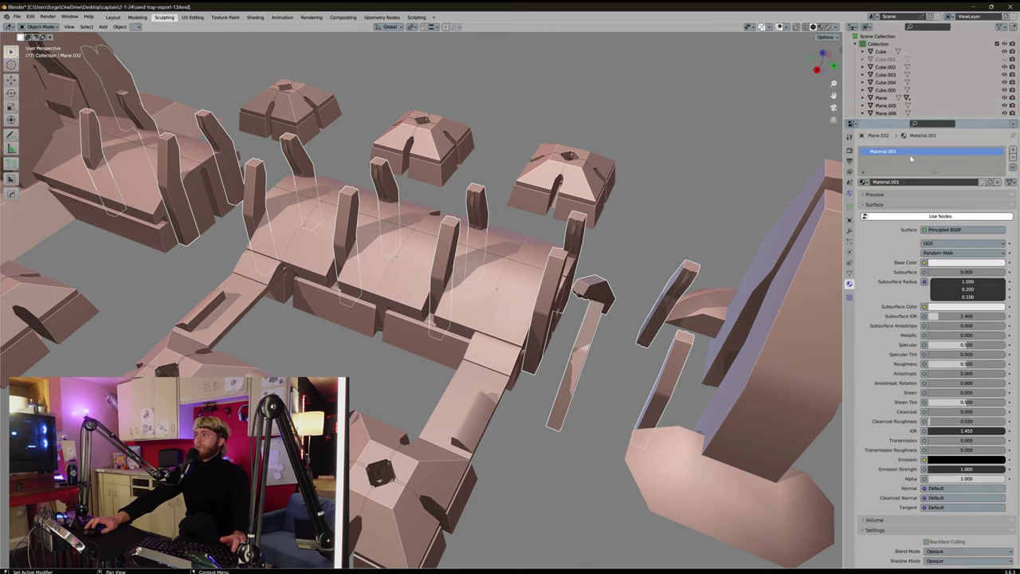
key(BackSpace)
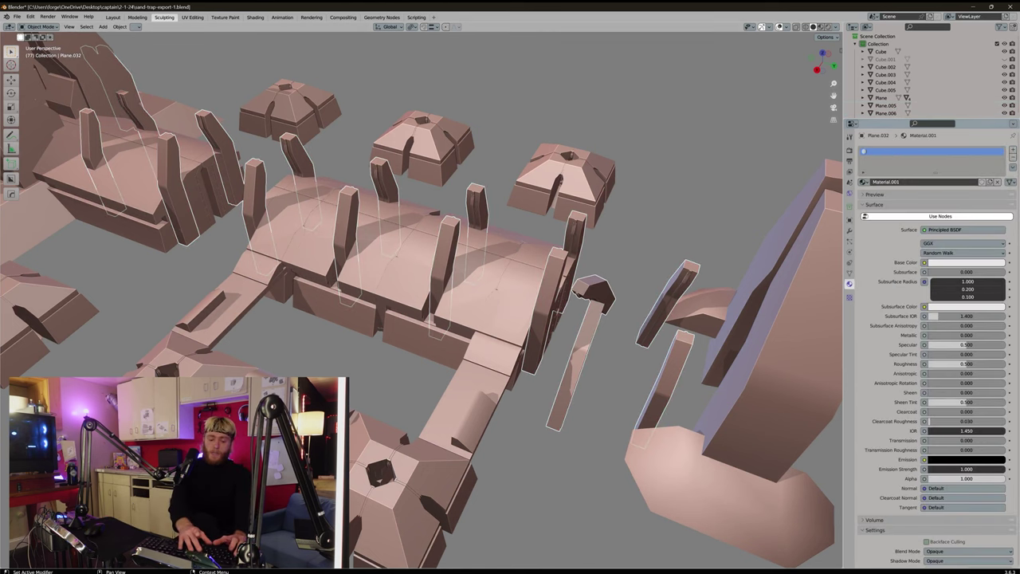
text(obelisk)
key(Return)
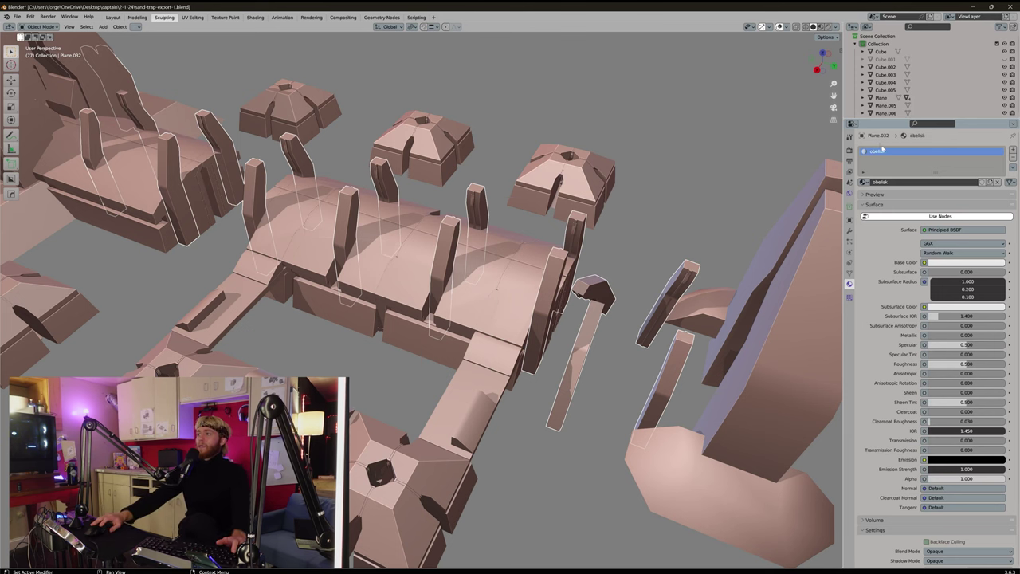
Repack the joined posts' UVs with UVPackmaster, then return to Modeling in Object Mode
key(Tab)
click(669, 152)
right_click(664, 136)
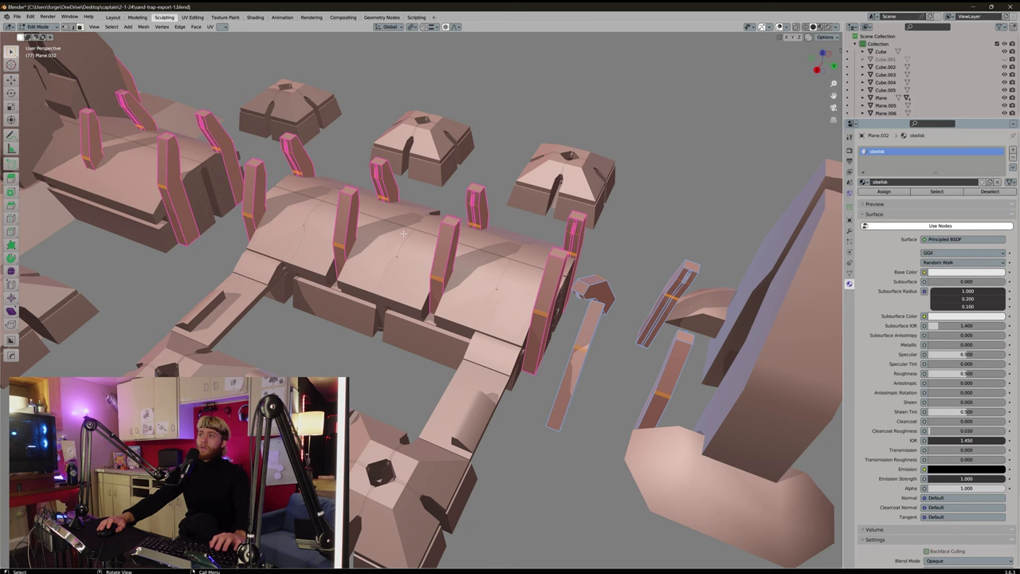
key(Tab)
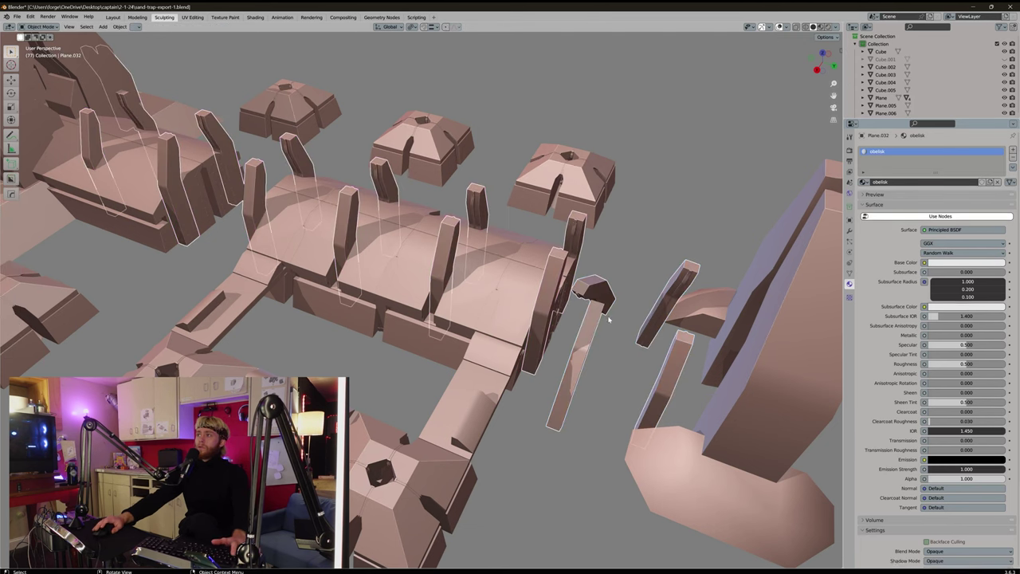
key(Tab)
key(Tab)
key(ctrl+Tab)
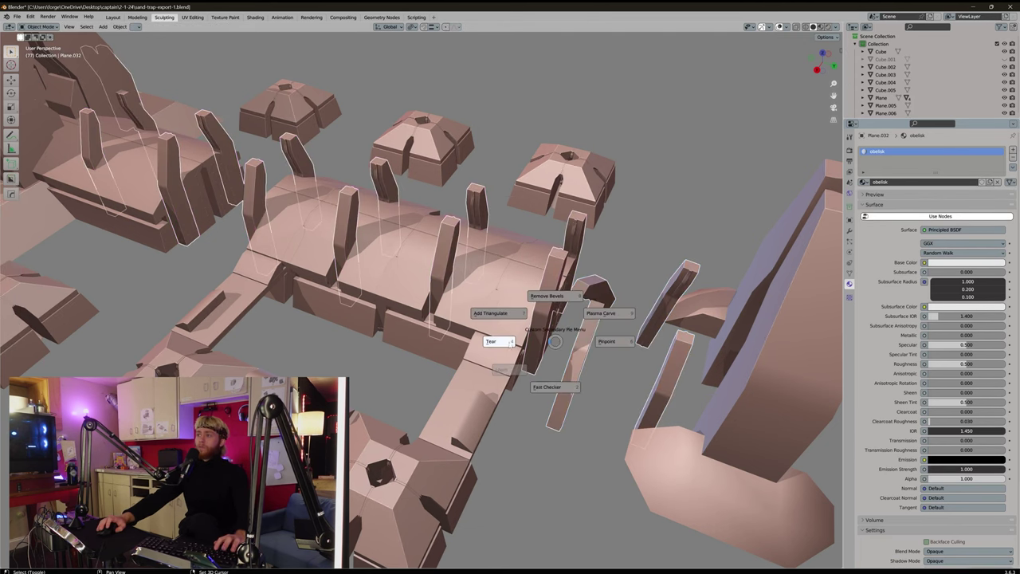
key(Tab)
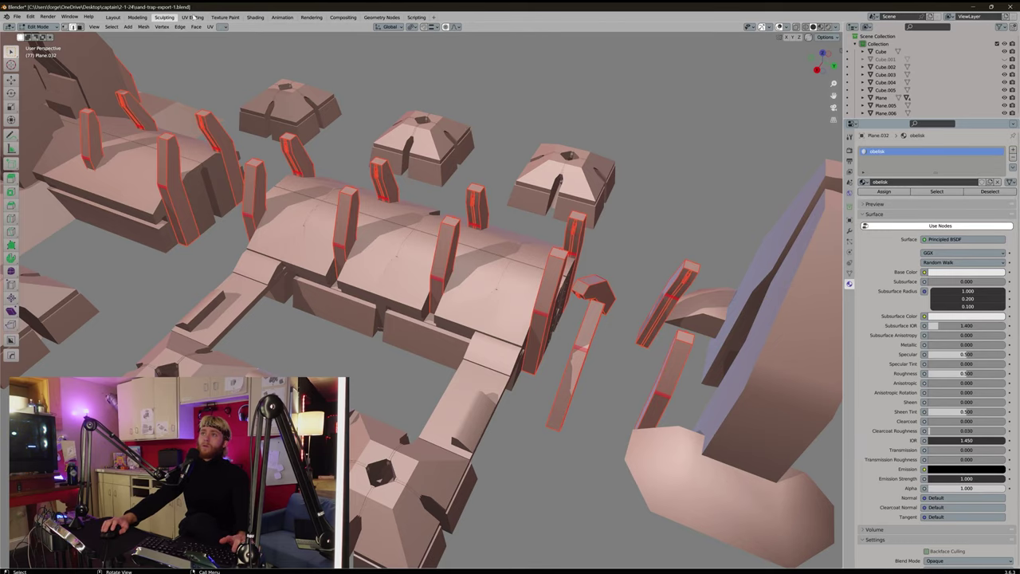
click(193, 17)
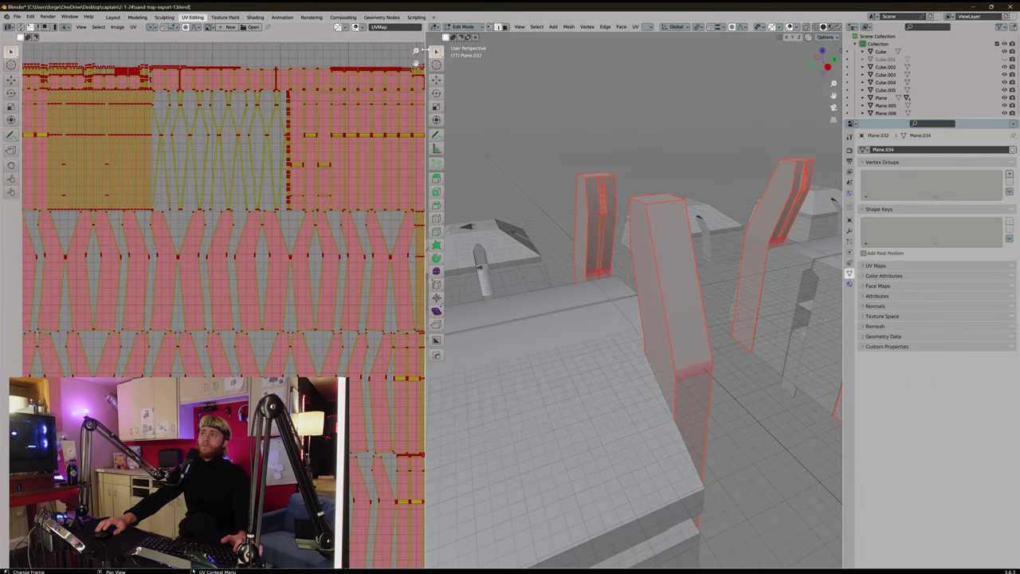
click(423, 49)
click(420, 116)
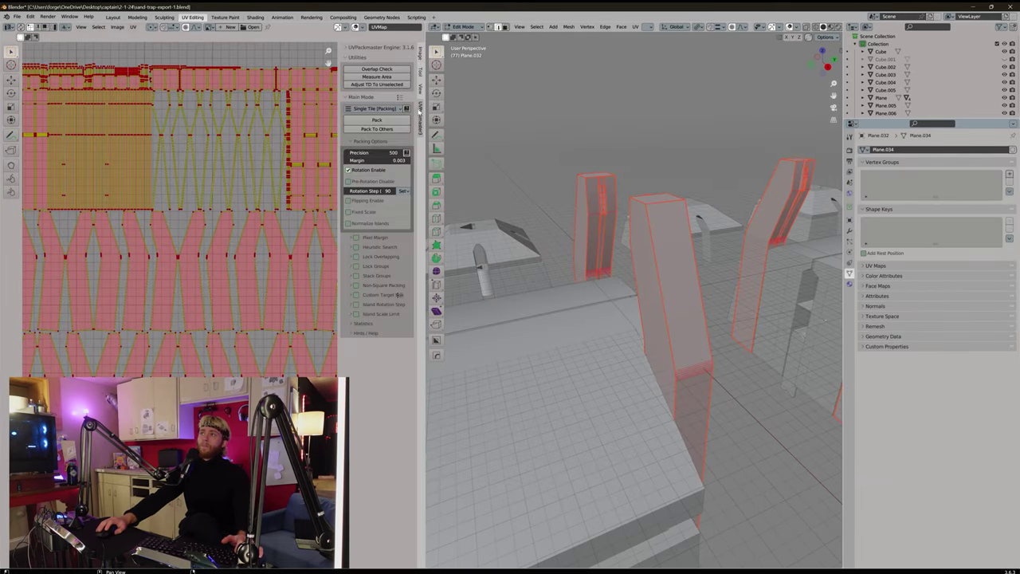
click(377, 120)
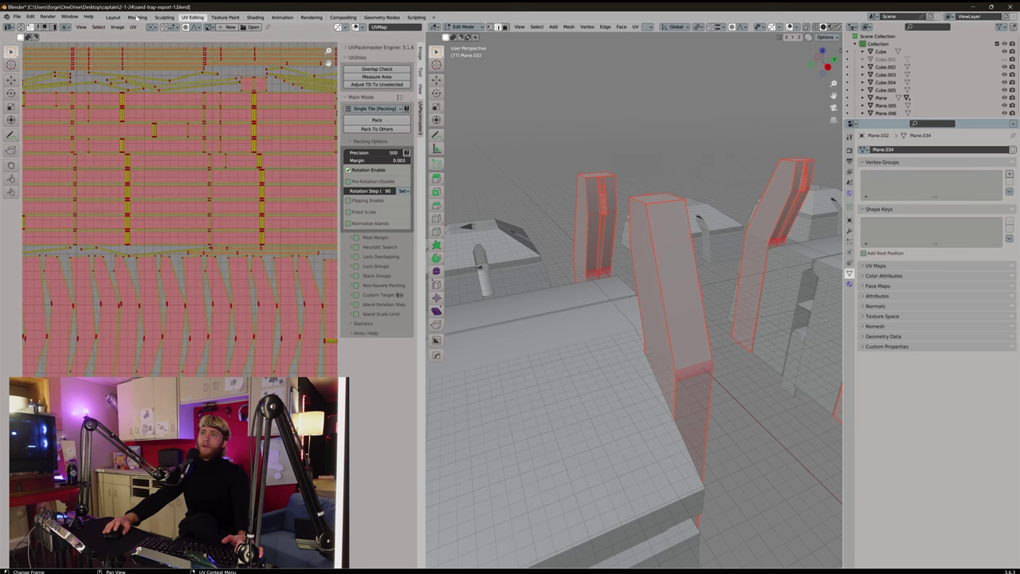
click(137, 17)
key(Tab)
Orbit and zoom around the trap to view its sandstone-textured pieces from low and high angles
scroll(539, 293, down, 5)
scroll(539, 293, down, 4)
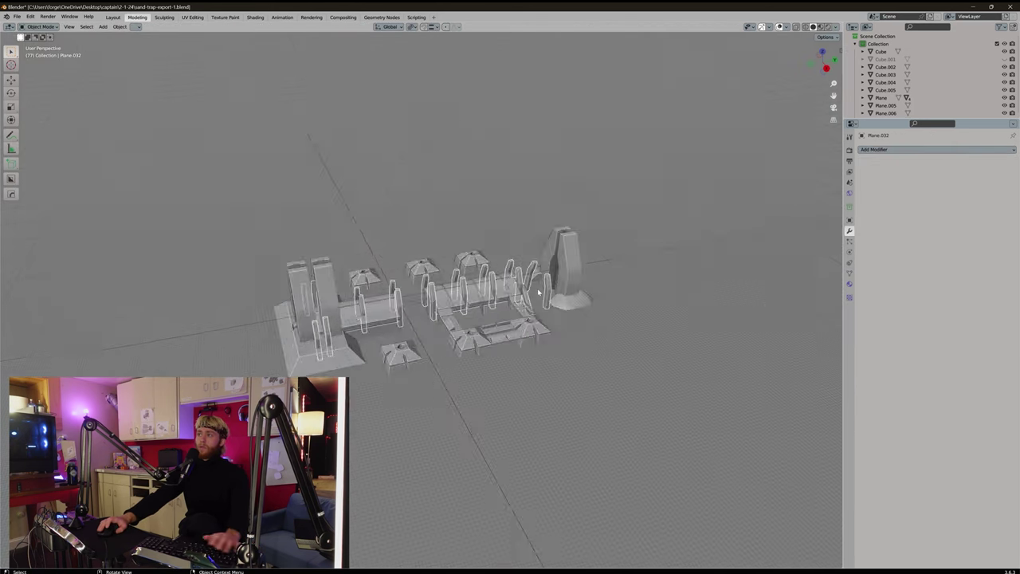
scroll(539, 294, up, 6)
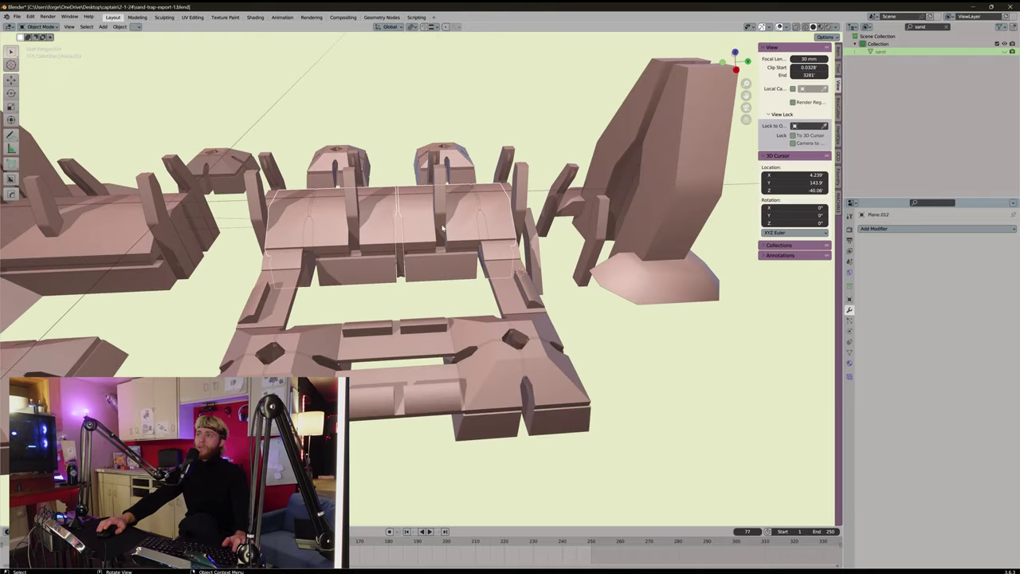
scroll(443, 230, down, 4)
middle_drag(443, 230, 478, 271)
scroll(478, 271, up, 5)
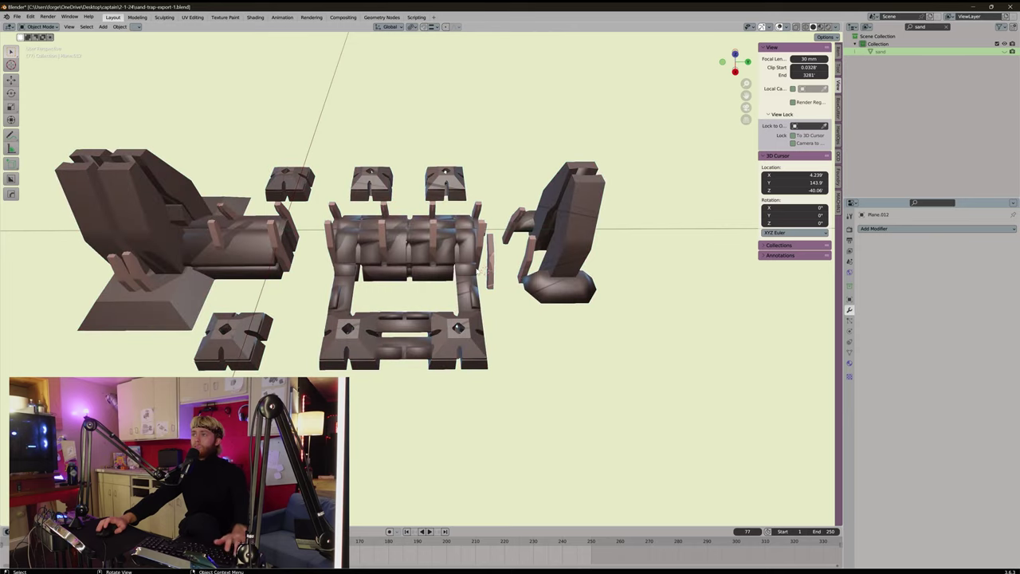
scroll(488, 269, up, 3)
mouse_move(488, 270)
middle_down()
mouse_move(594, 316)
mouse_move(521, 282)
mouse_move(463, 276)
middle_up()
scroll(521, 282, up, 3)
scroll(521, 282, down, 5)
scroll(464, 277, up, 2)
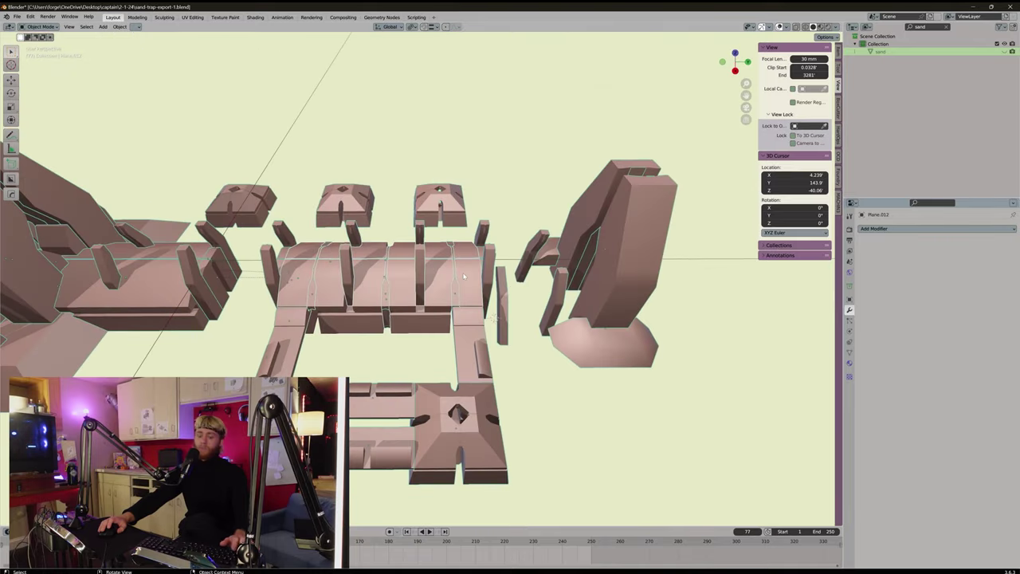
Run HardOps Sharpen on the selected trap meshes and check the result in Edit Mode
key(q)
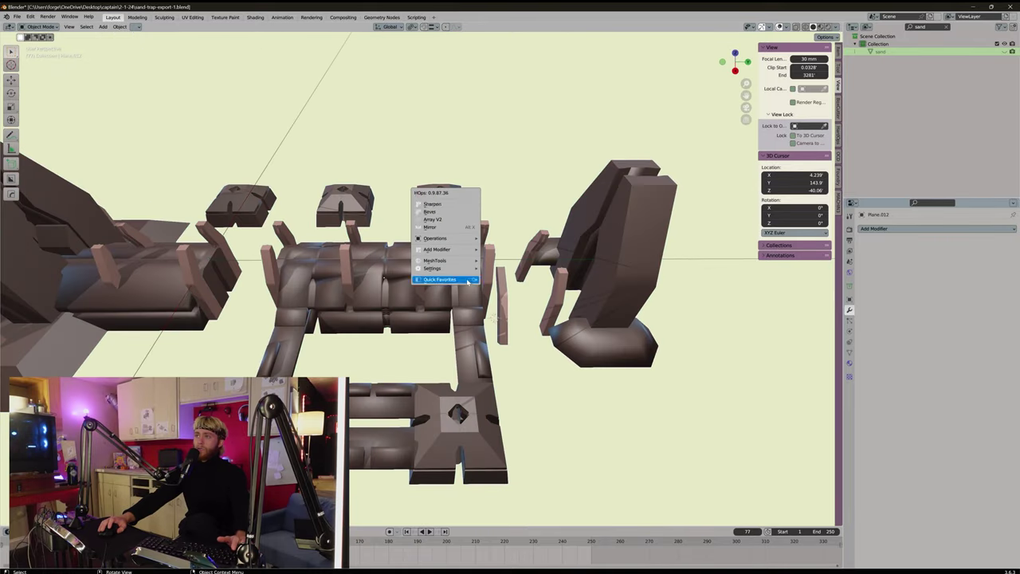
key(Return)
mouse_move(458, 273)
middle_down()
mouse_move(362, 283)
mouse_move(454, 255)
middle_up()
key(Tab)
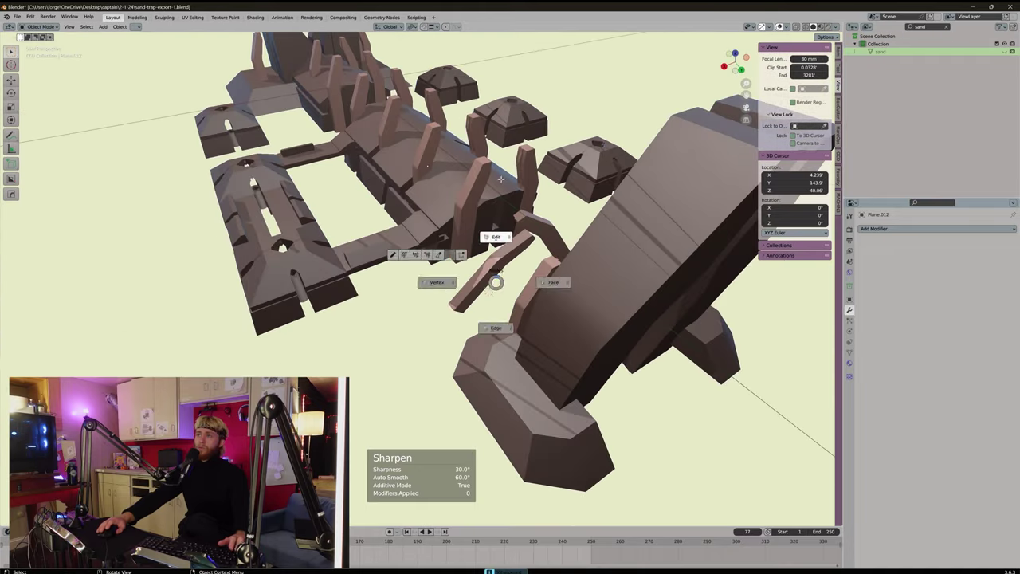
key(Tab)
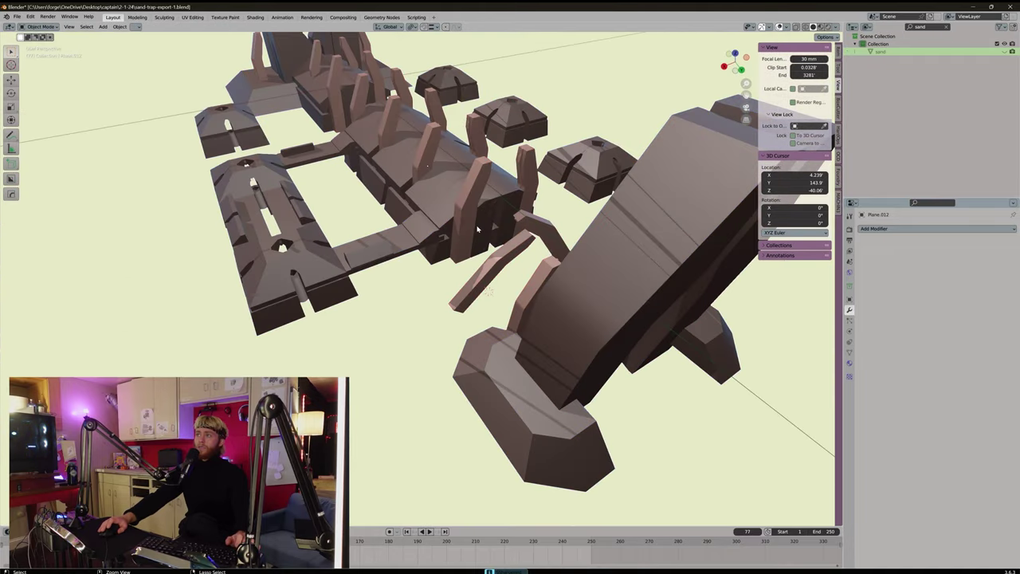
middle_drag(388, 246, 434, 237)
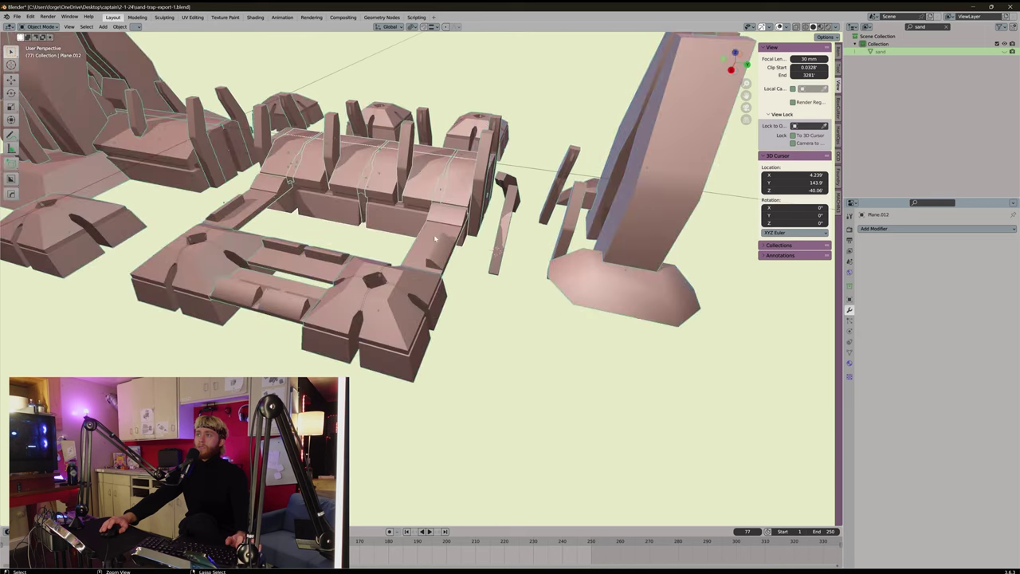
Select the central, lower front and front-right corner blocks and inspect the corner block's mesh
click(371, 192)
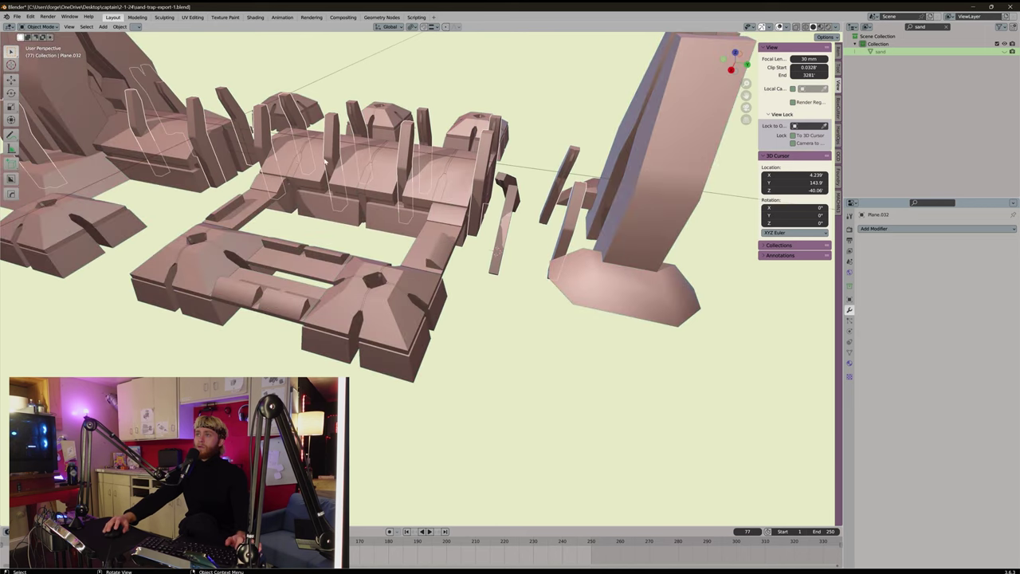
click(280, 268)
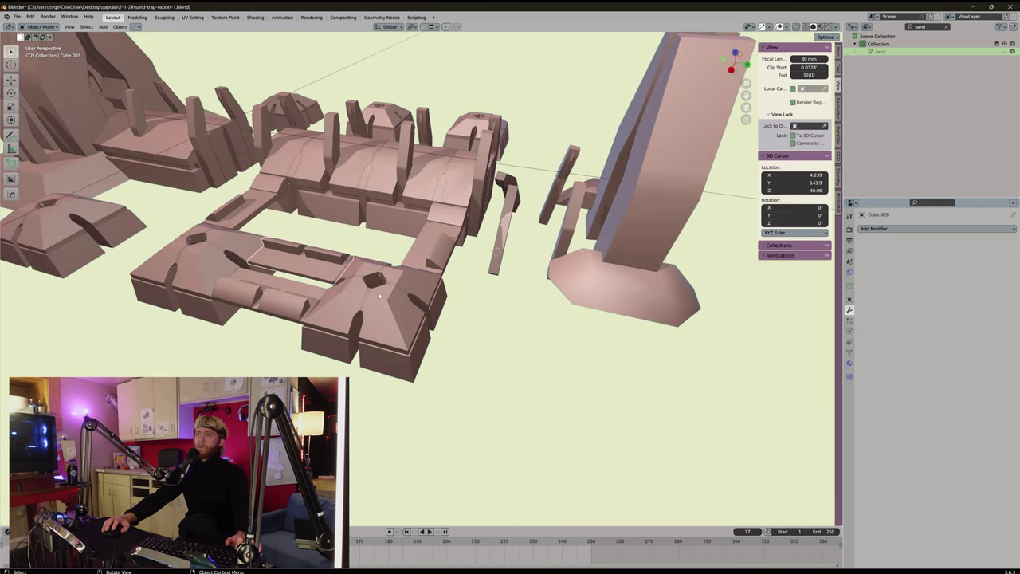
click(363, 296)
middle_drag(231, 268, 409, 304)
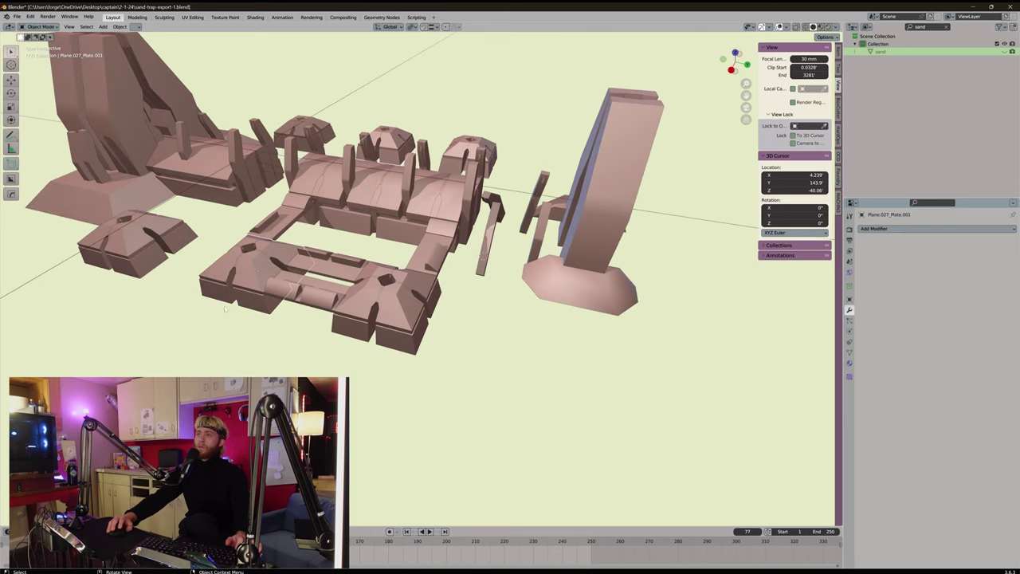
key(Tab)
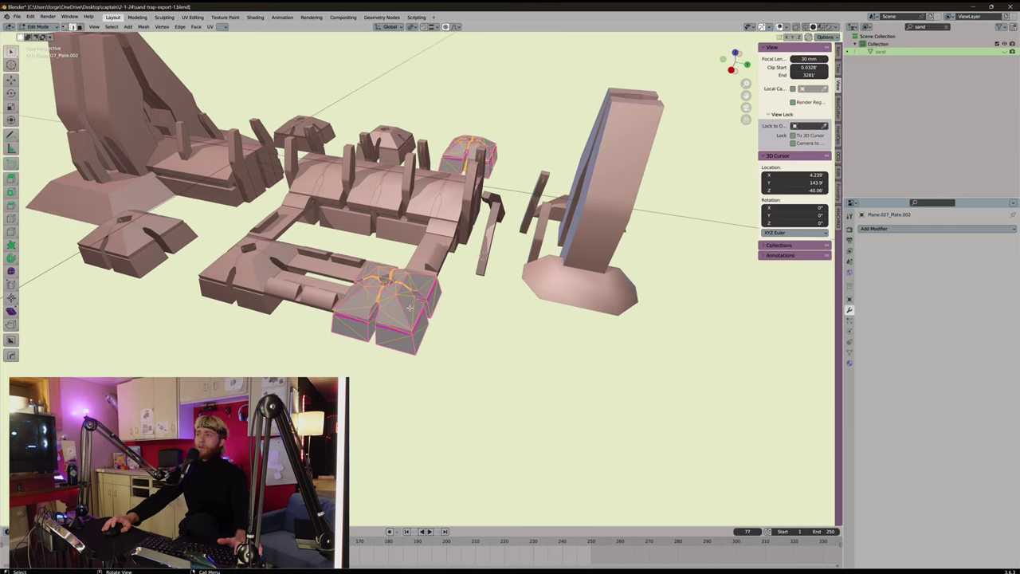
key(Tab)
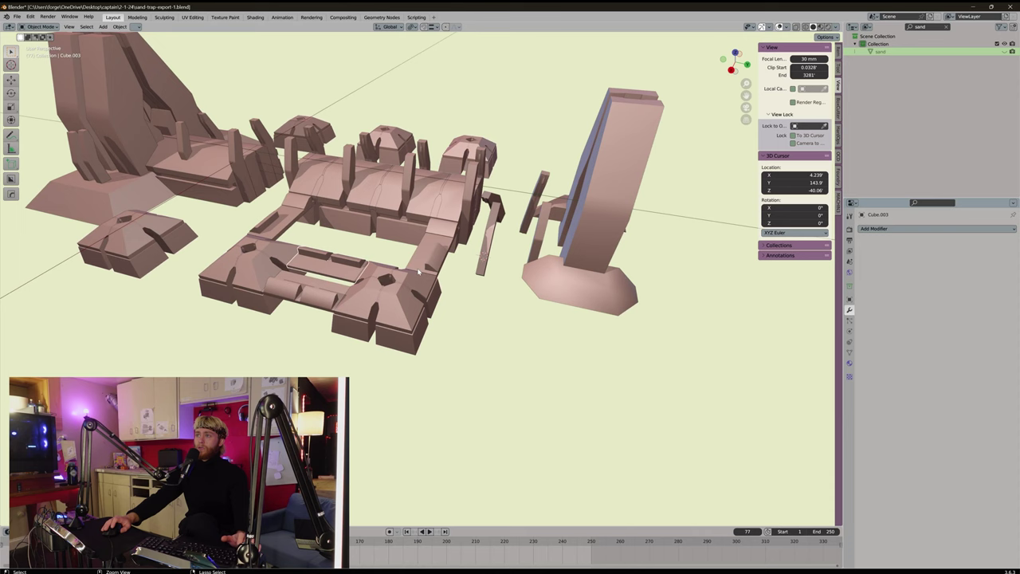
Bring the central block's slat pieces back and apply its cutters so the slats become solid
click(418, 272)
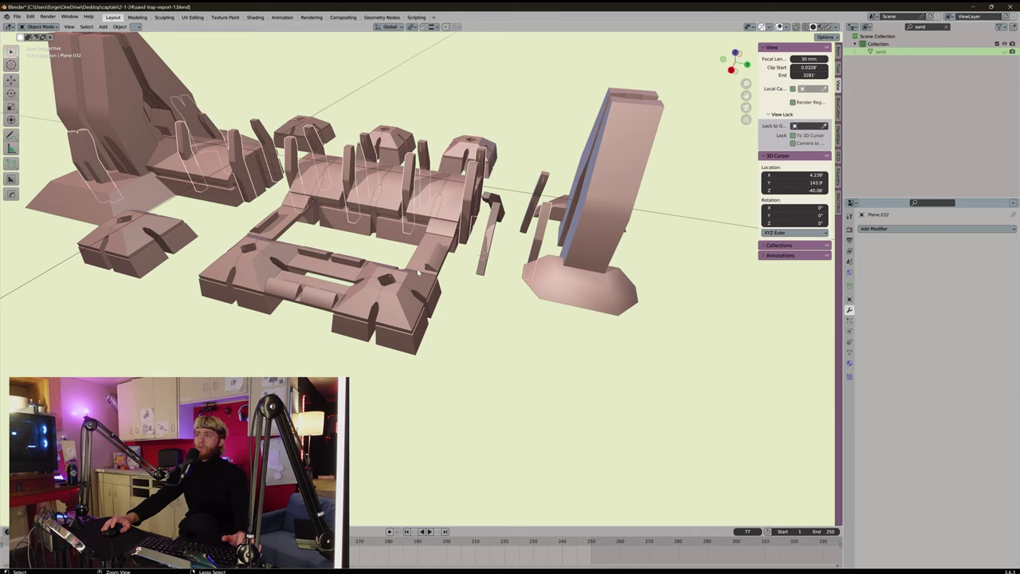
key(Tab)
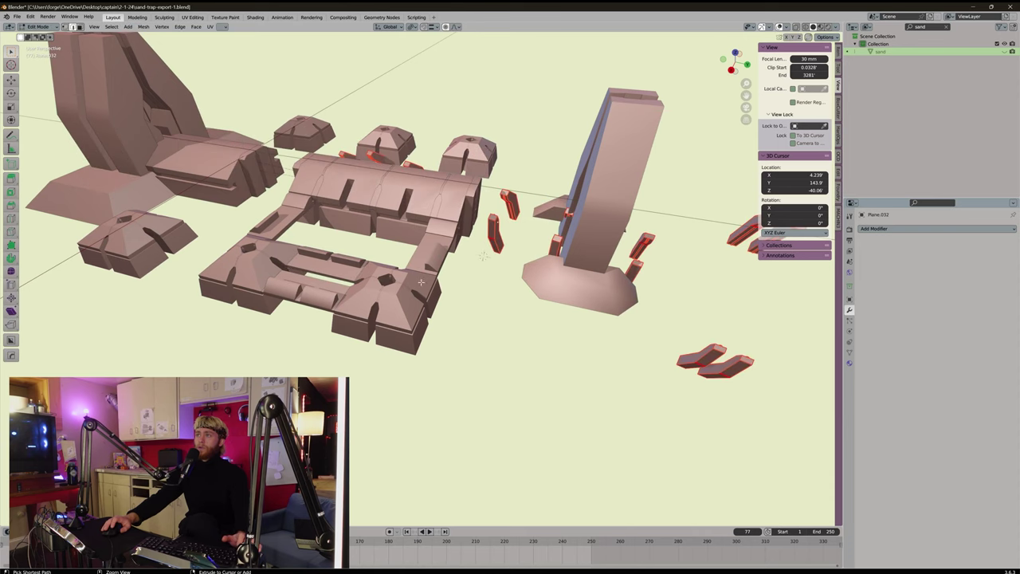
key(ctrl+z)
key(Tab)
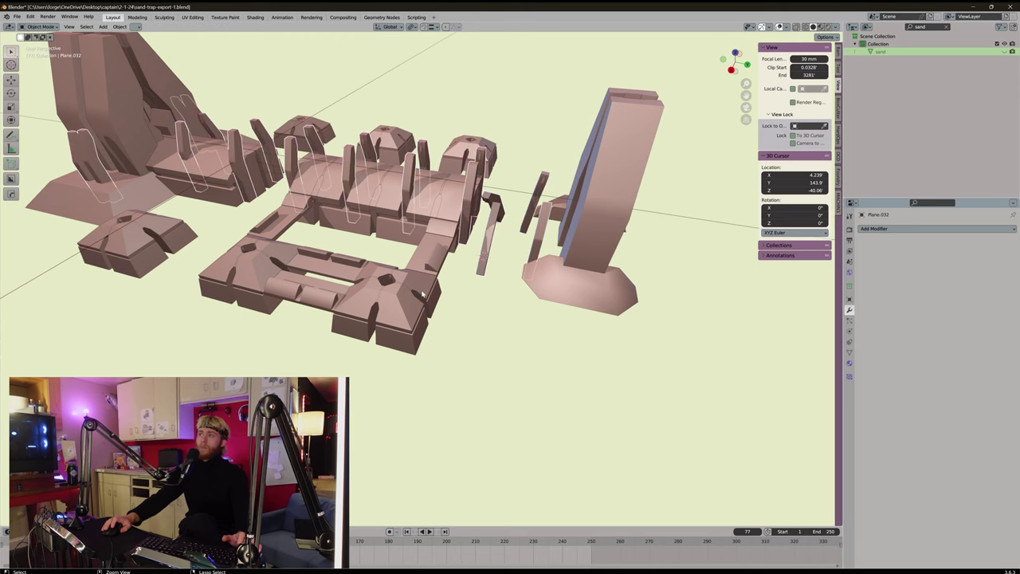
right_click(374, 280)
click(422, 319)
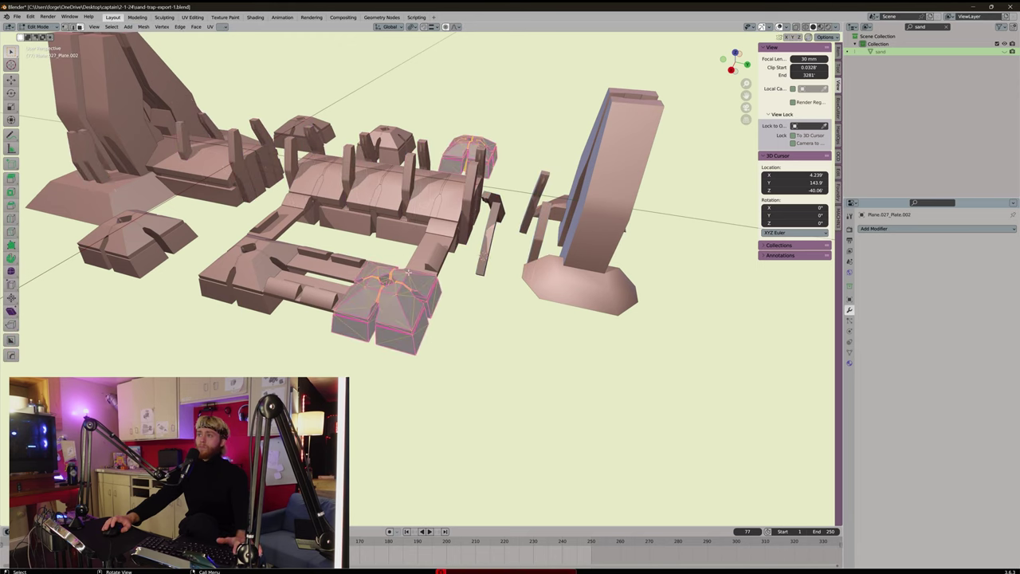
Cancel closing Blender and reopen sand-trap.blend from the recent files
click(1011, 6)
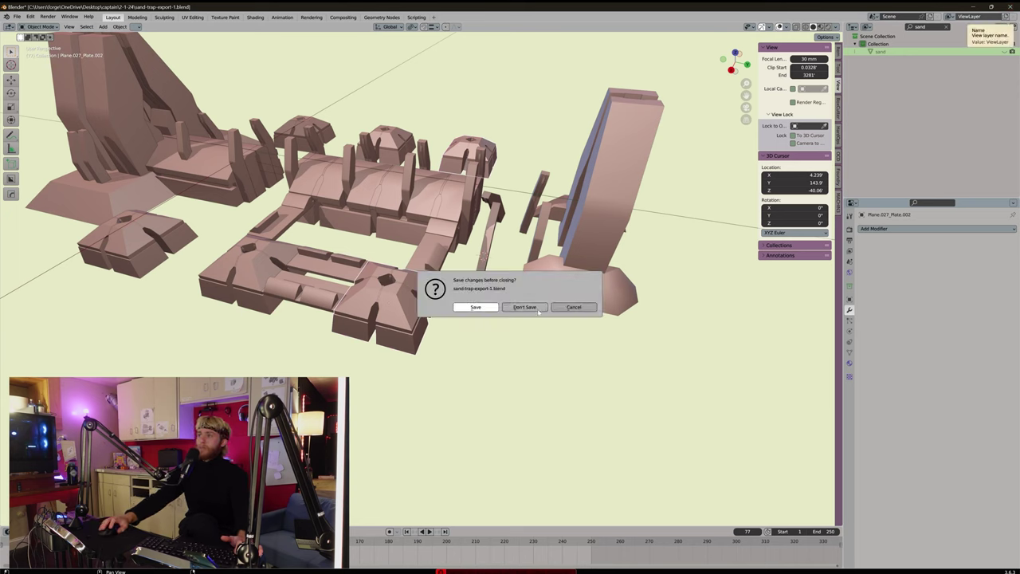
click(573, 307)
click(17, 16)
mouse_move(36, 40)
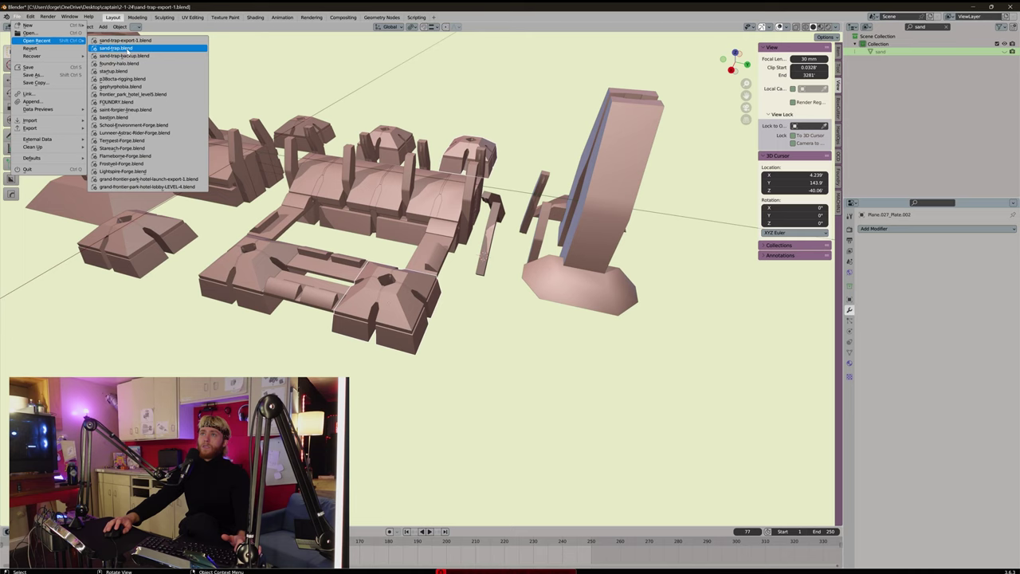
click(125, 56)
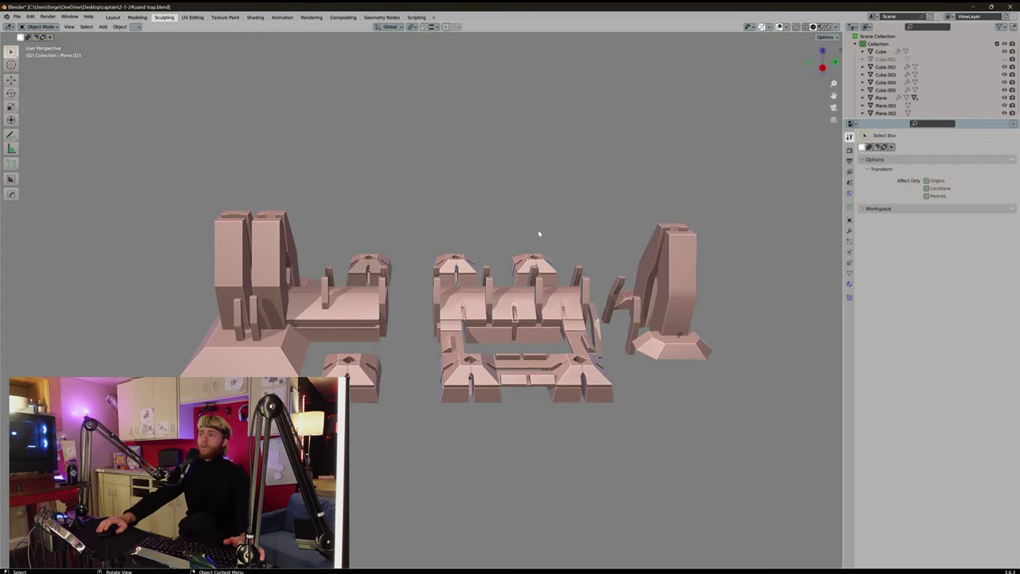
scroll(538, 233, up, 3)
middle_drag(558, 239, 636, 272)
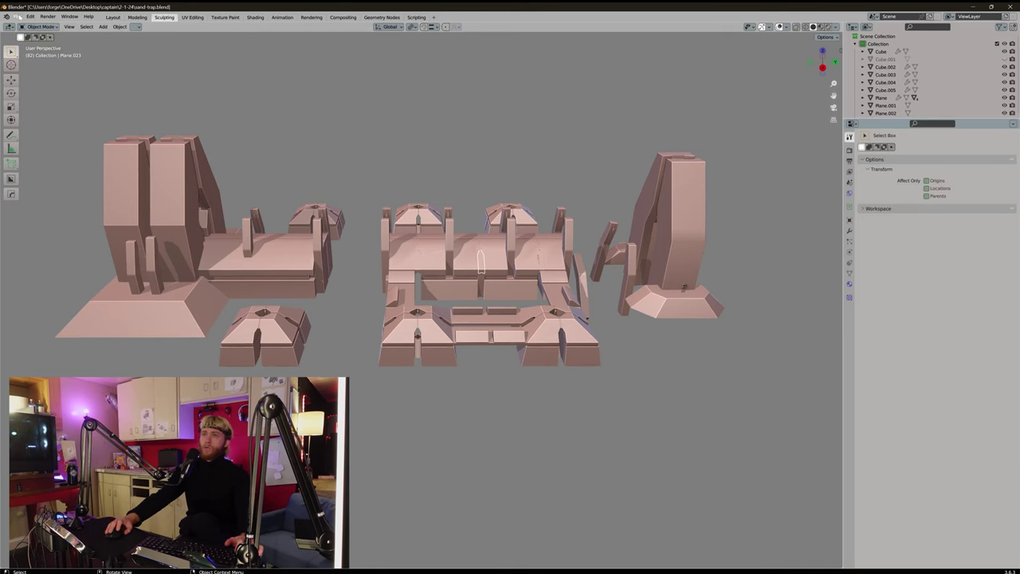
Save the file as a copy named sand-trap-export-2.blend
click(14, 16)
click(36, 82)
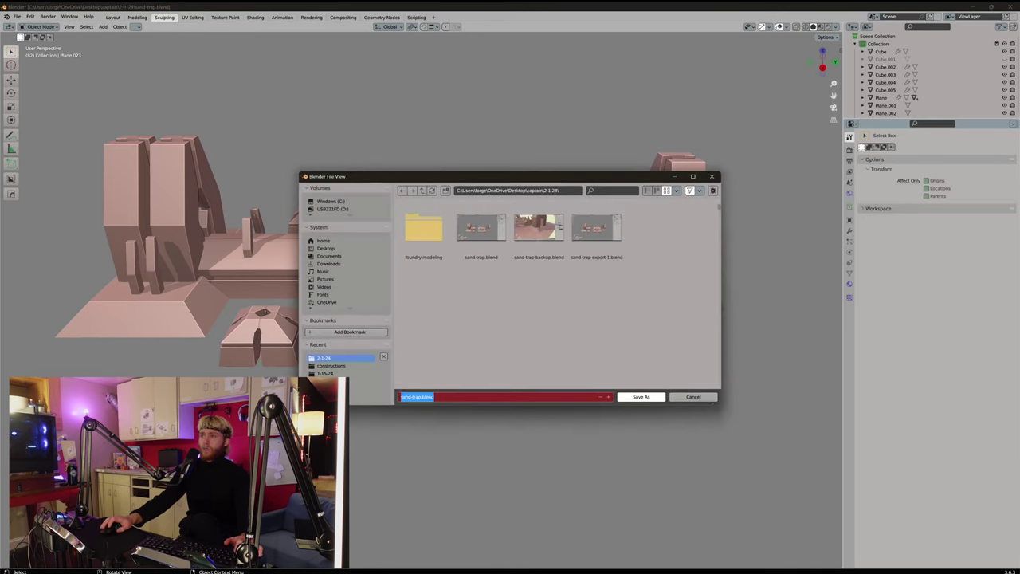
key(Right)
key(Left)
key(Left)
key(Left)
text(-export)
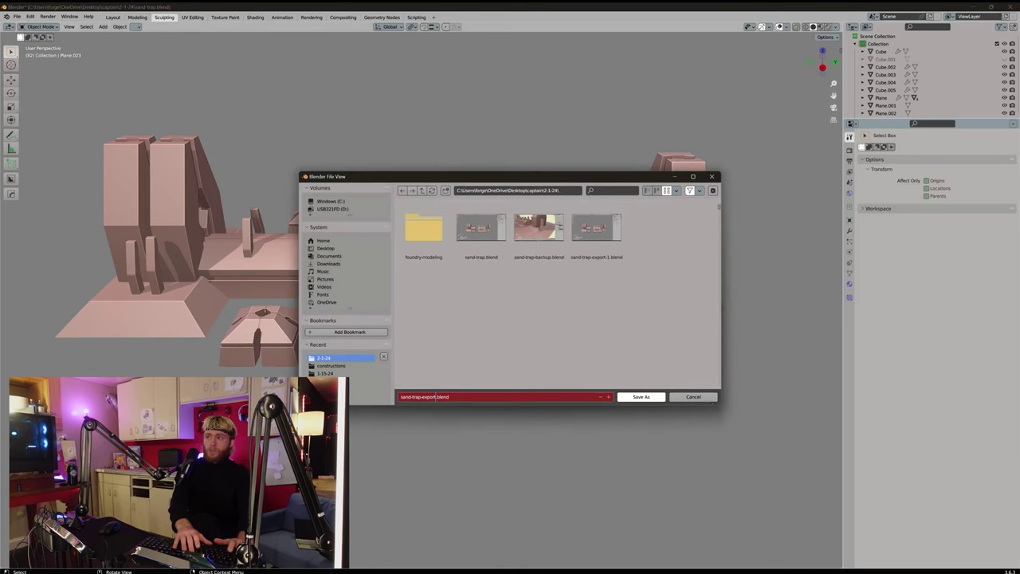
text(-2)
key(Return)
Delete the stray mannequin object from the scene
middle_drag(478, 359, 519, 303)
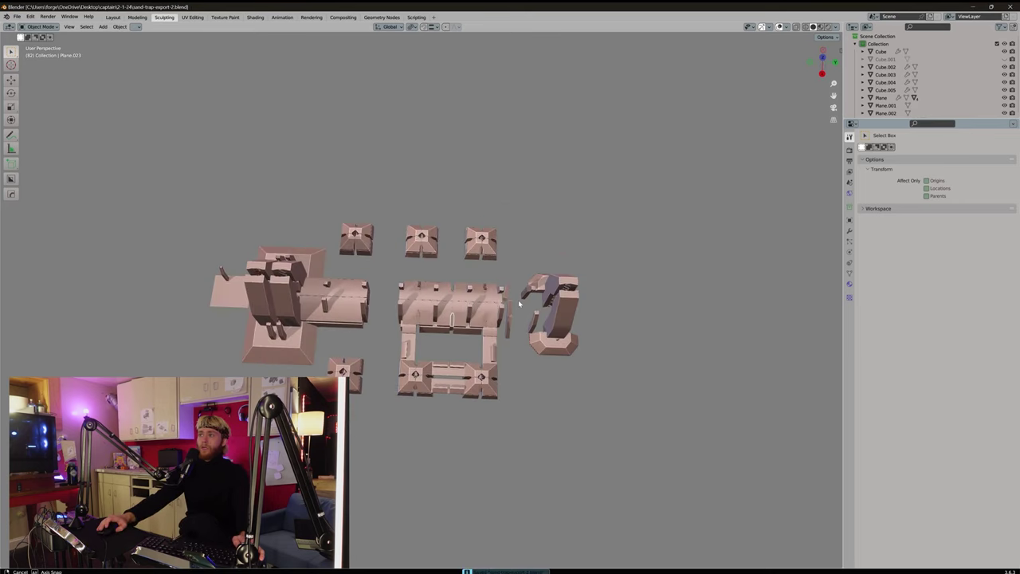
scroll(519, 304, up, 4)
scroll(557, 291, up, 2)
key(x)
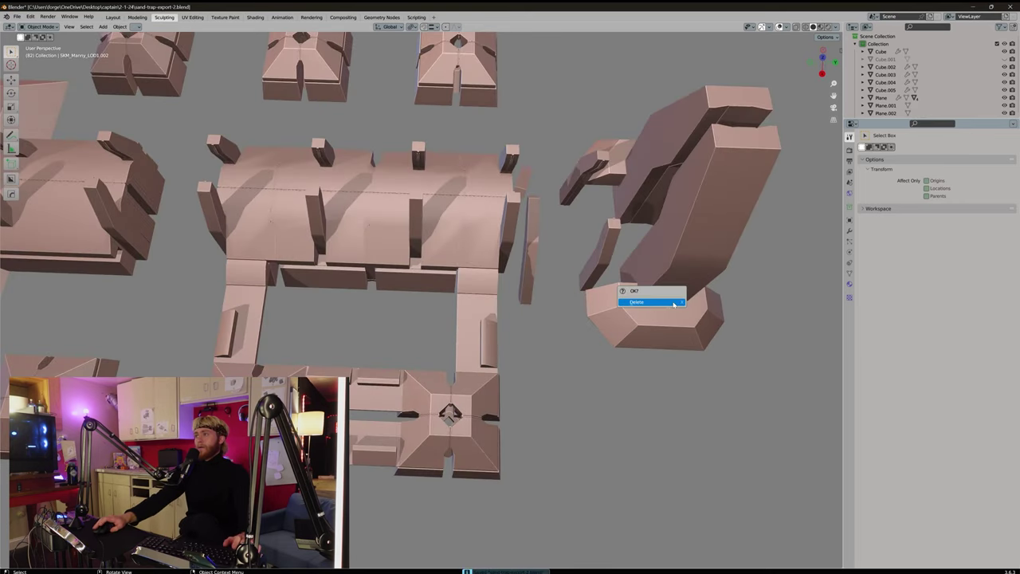
click(669, 299)
Remove the Triangulate and Bevel modifiers from the bottom corner plate
click(489, 401)
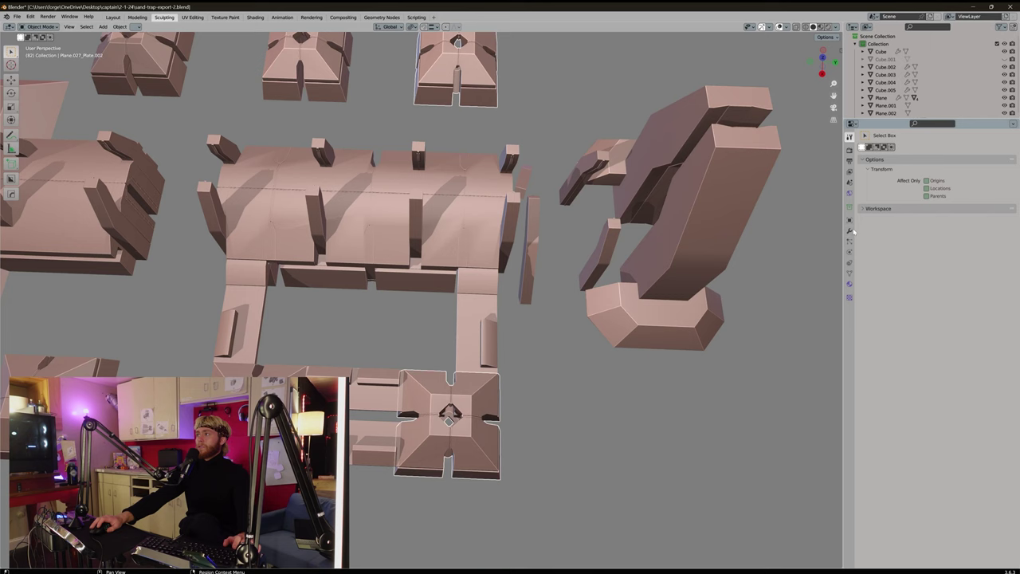
click(849, 230)
click(1002, 161)
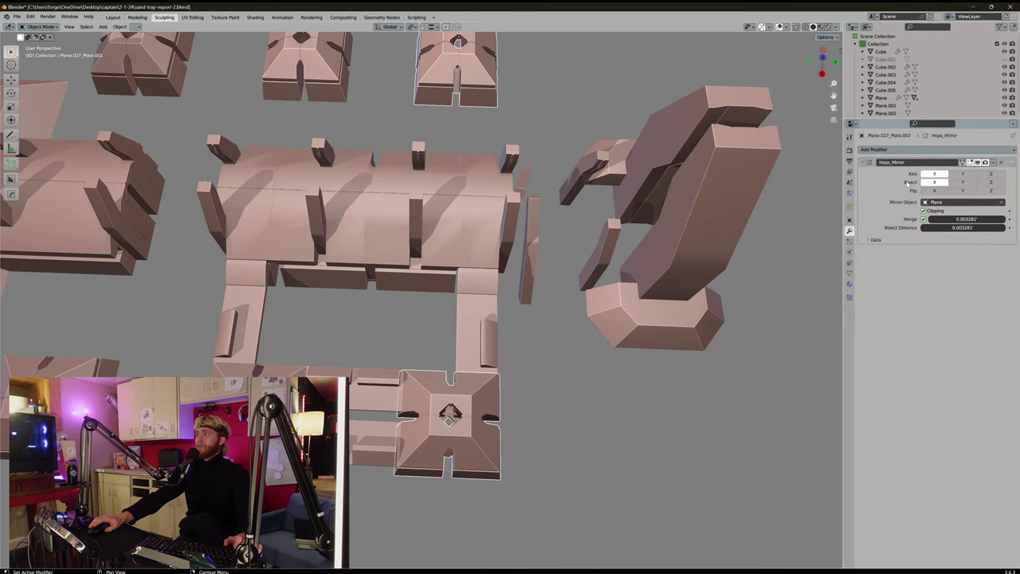
scroll(562, 294, down, 4)
Check the main pieces and remove Triangulate from the top-right and top-middle corner plates
click(447, 241)
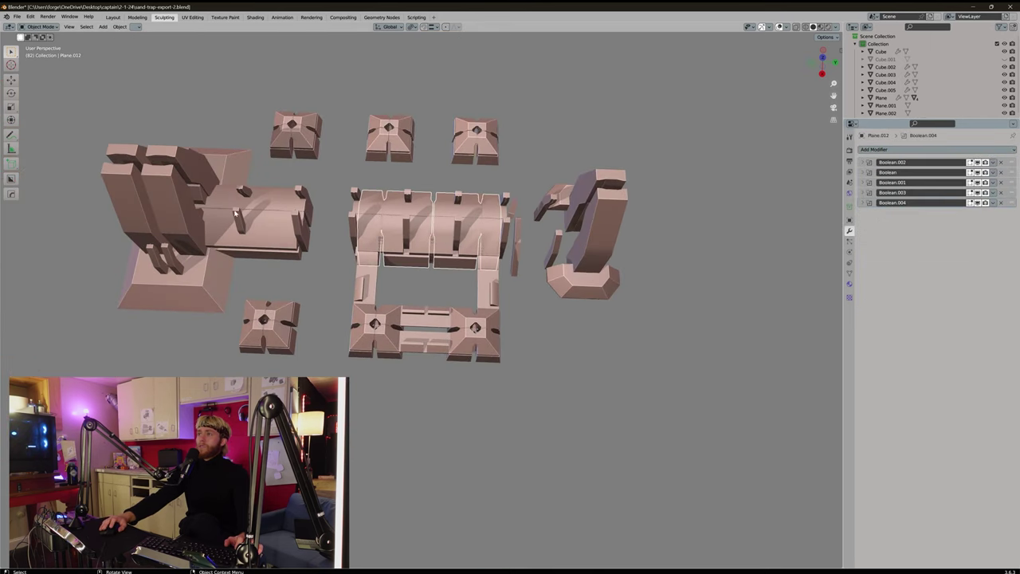
click(258, 214)
click(180, 269)
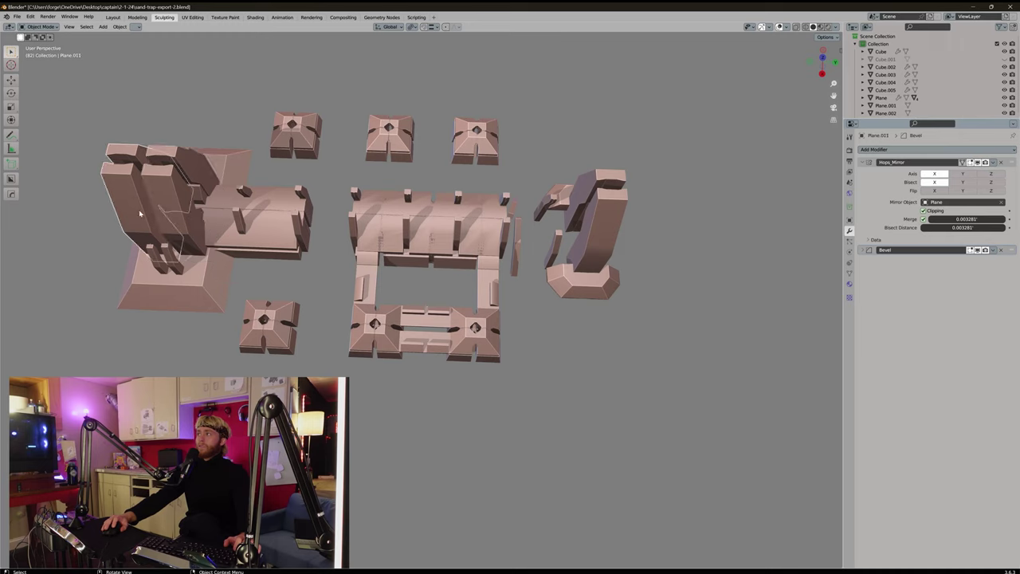
click(253, 226)
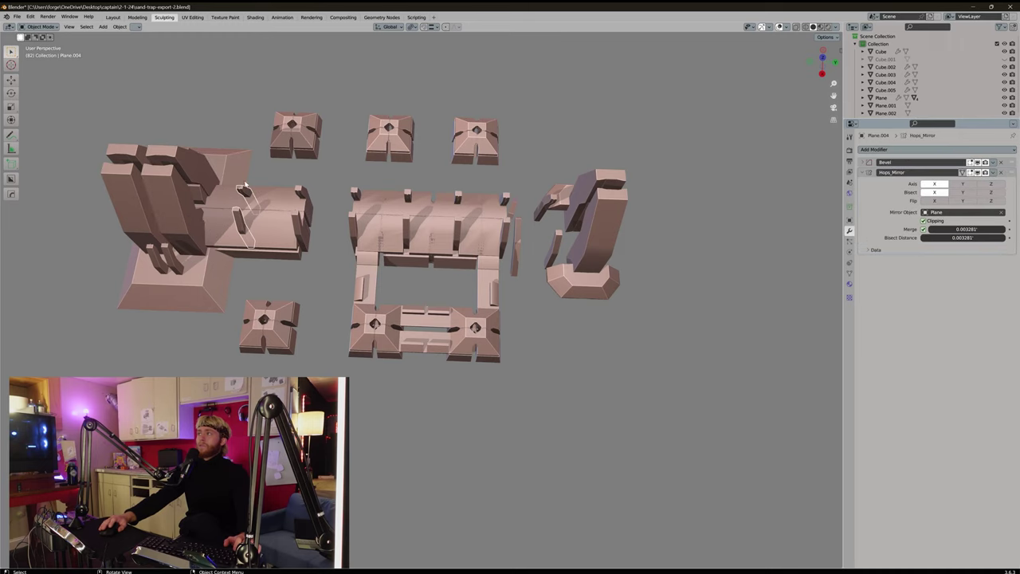
click(259, 224)
click(476, 147)
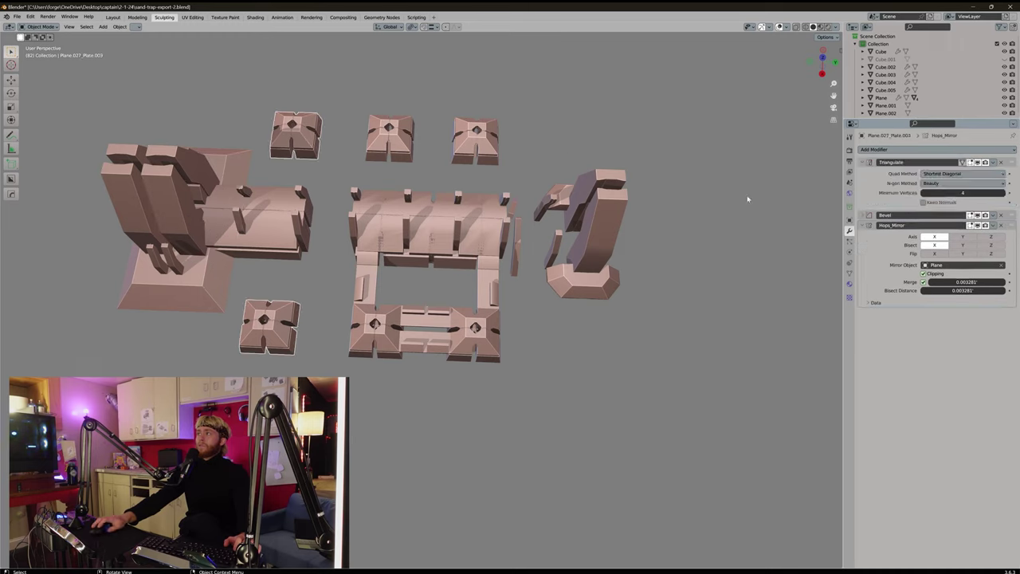
click(1000, 161)
click(390, 140)
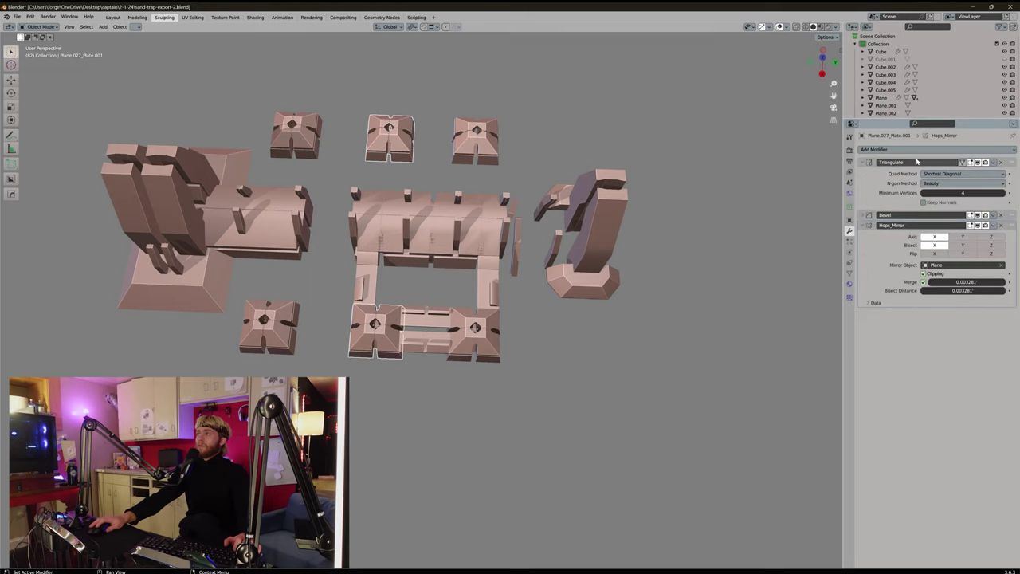
click(1001, 162)
Inspect the remaining plates' Bevel settings and delete the stray square object
click(474, 331)
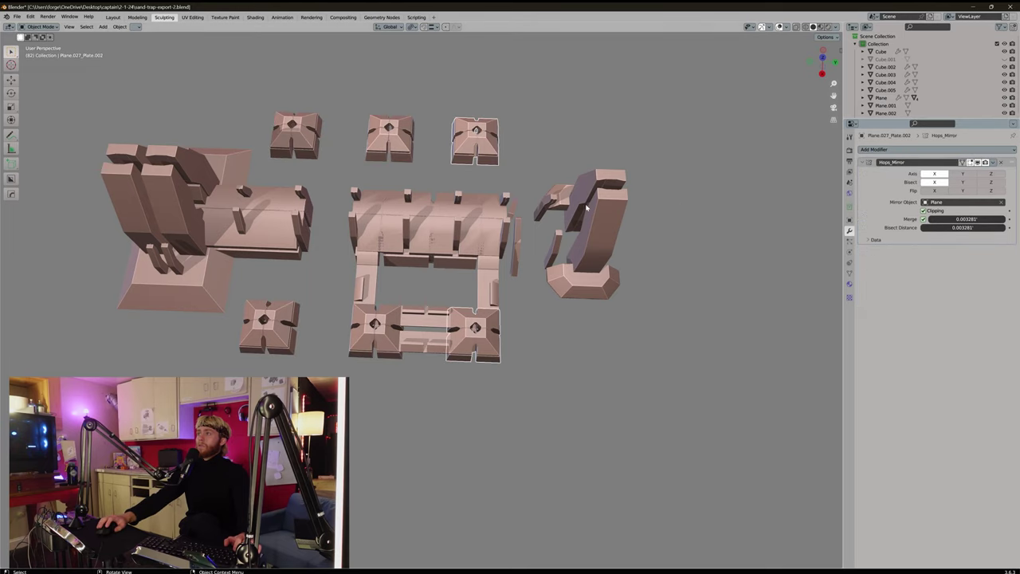
click(599, 225)
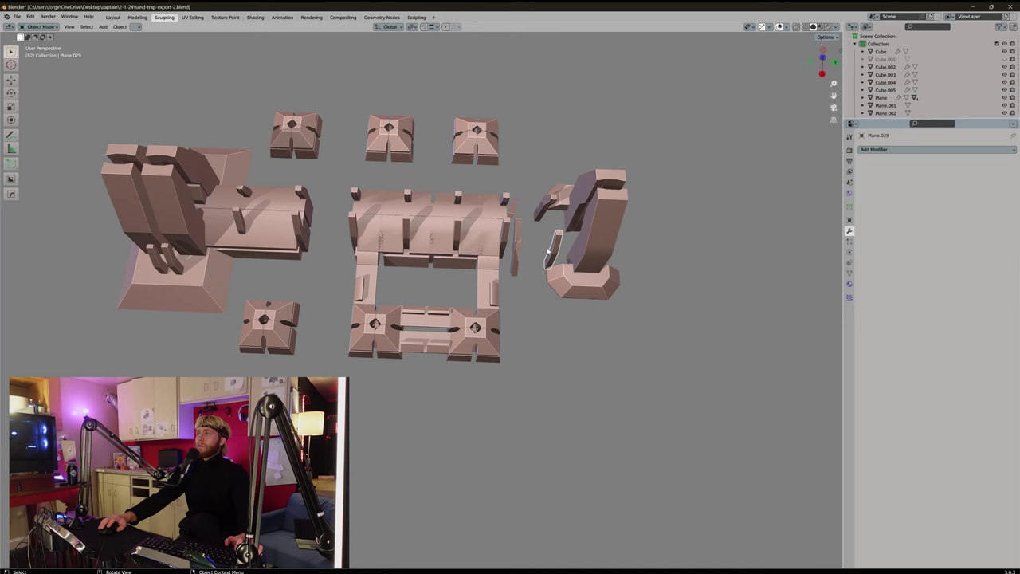
click(430, 227)
click(516, 205)
alt+middle_drag(516, 206, 537, 299)
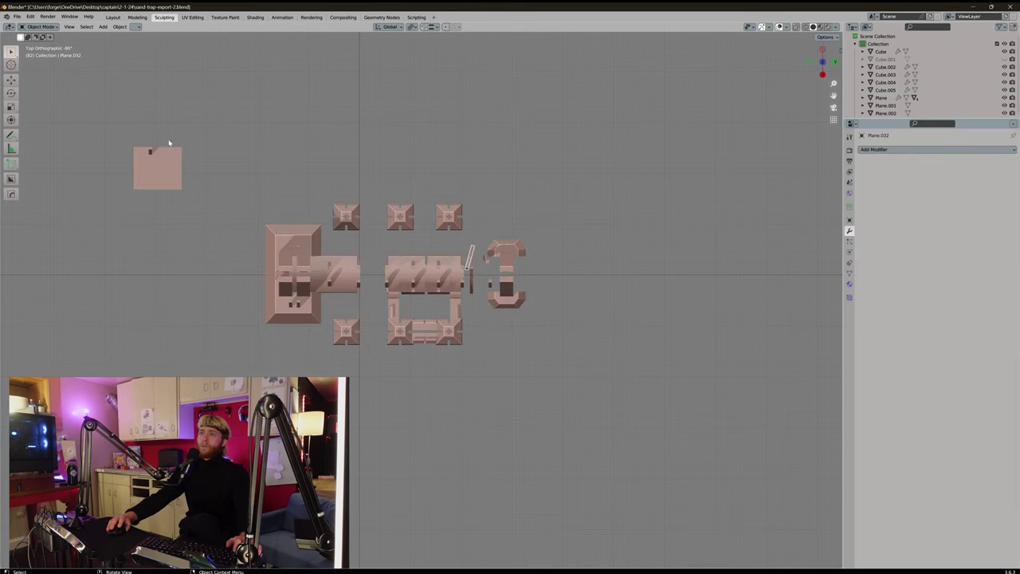
click(171, 159)
key(Delete)
Select all the trap pieces and give them smooth shading
key(a)
middle_drag(471, 337, 469, 261)
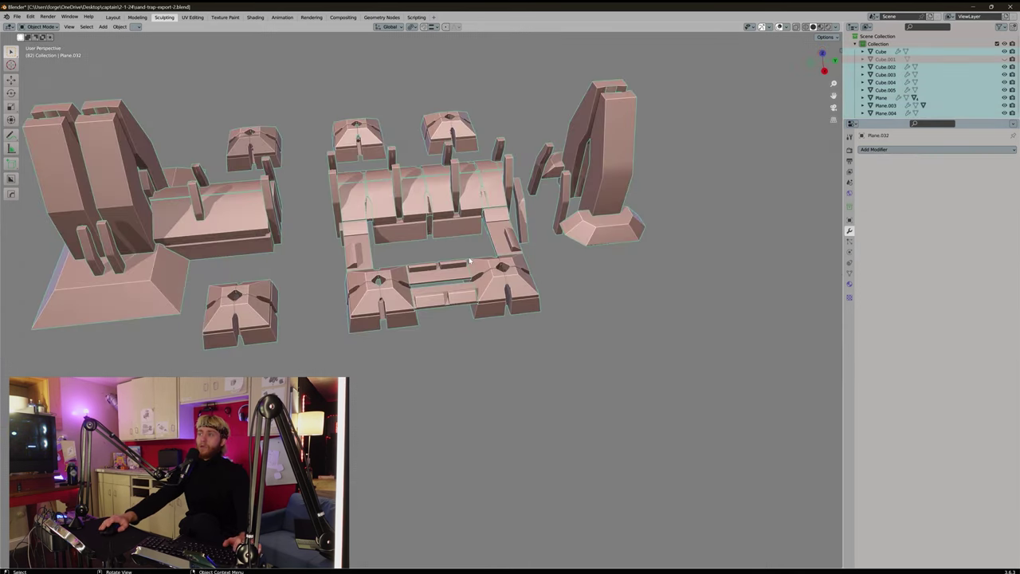
right_click(470, 260)
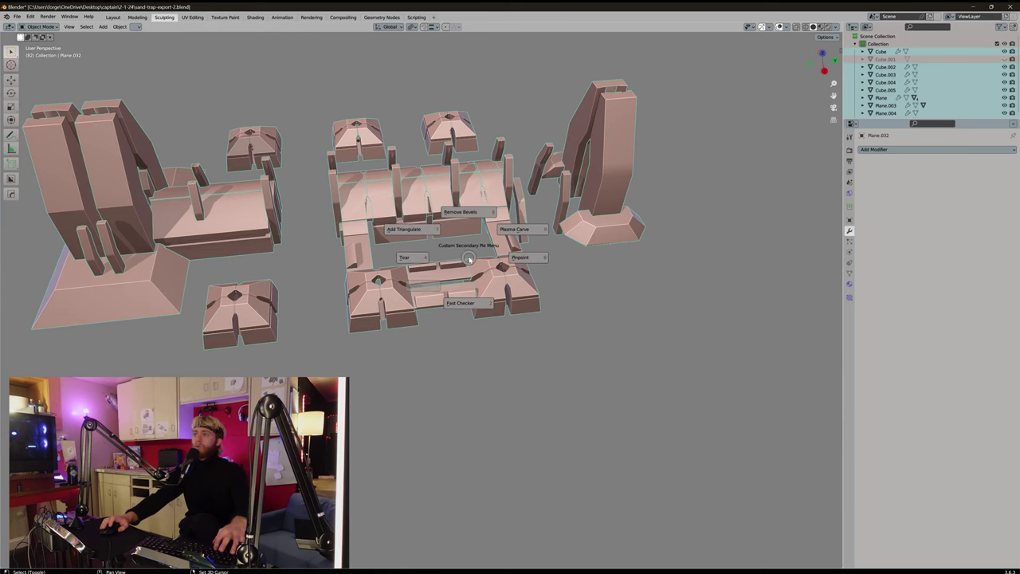
click(468, 208)
Smart-apply the modifiers on the selected pieces with the modelling add-on
shift+middle_drag(434, 194, 474, 236)
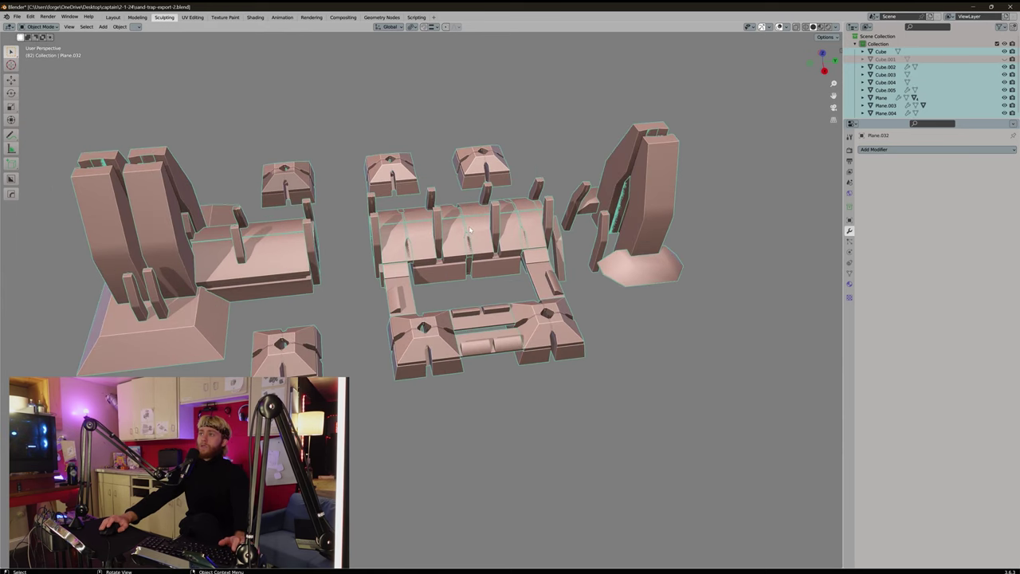
right_click(470, 231)
key(Escape)
right_click(409, 230)
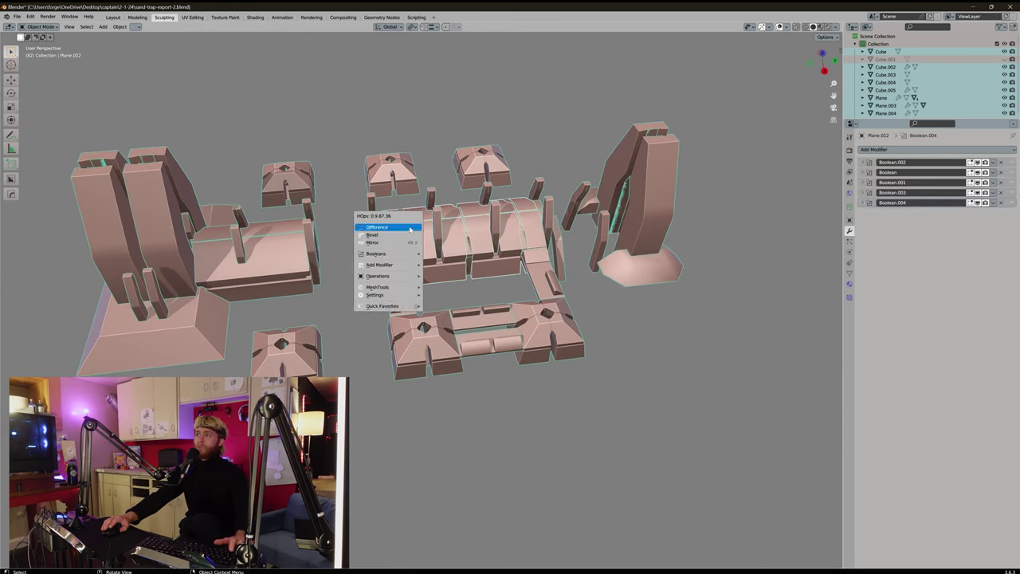
click(470, 333)
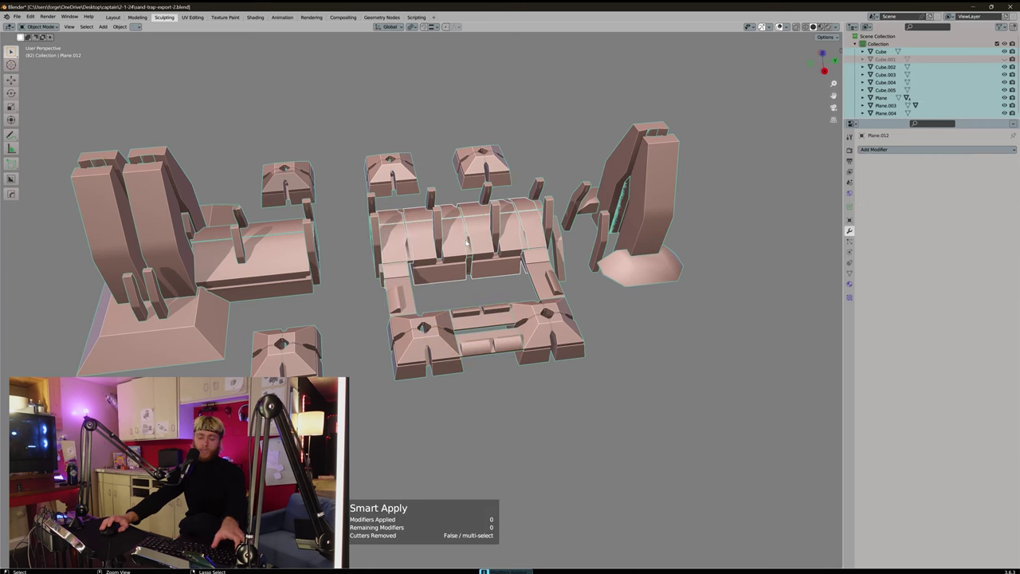
scroll(466, 243, up, 4)
Run a favourite HardOps operation and sharpen the edges of the main piece
key(q)
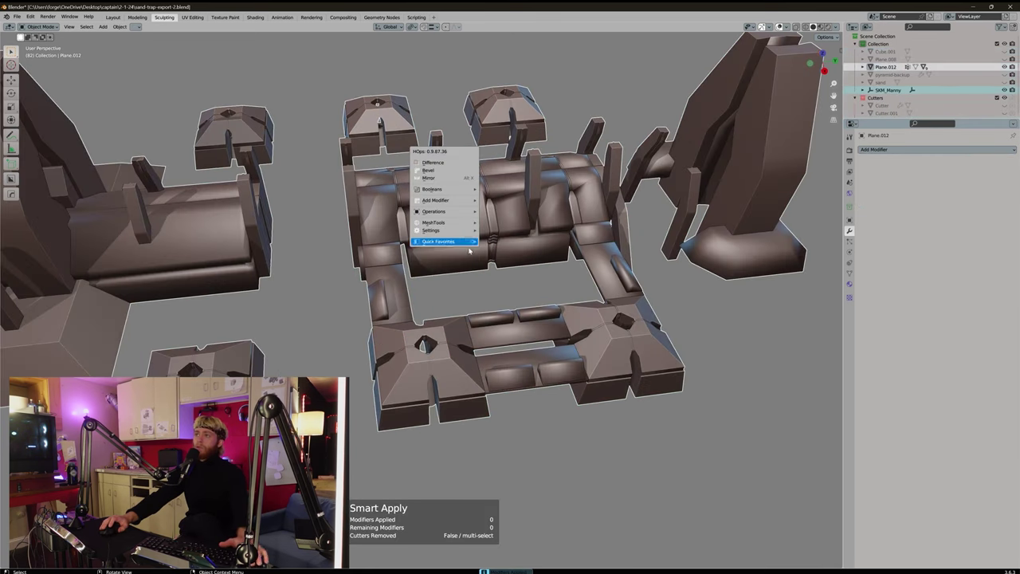
click(518, 263)
key(q)
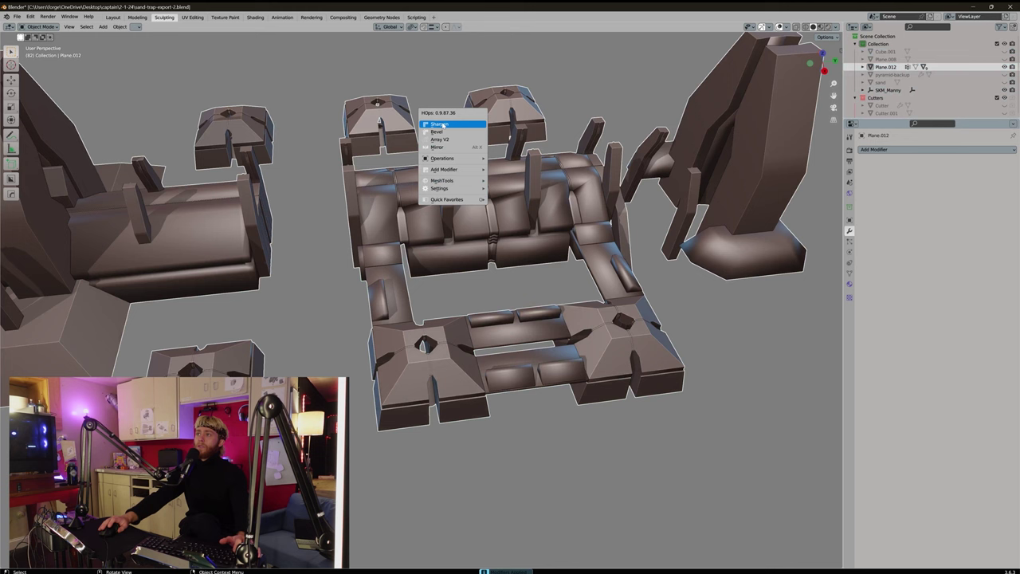
click(443, 124)
Inspect the main piece's walls and pillars in Edit Mode, then step back to the unapplied Boolean state
key(Tab)
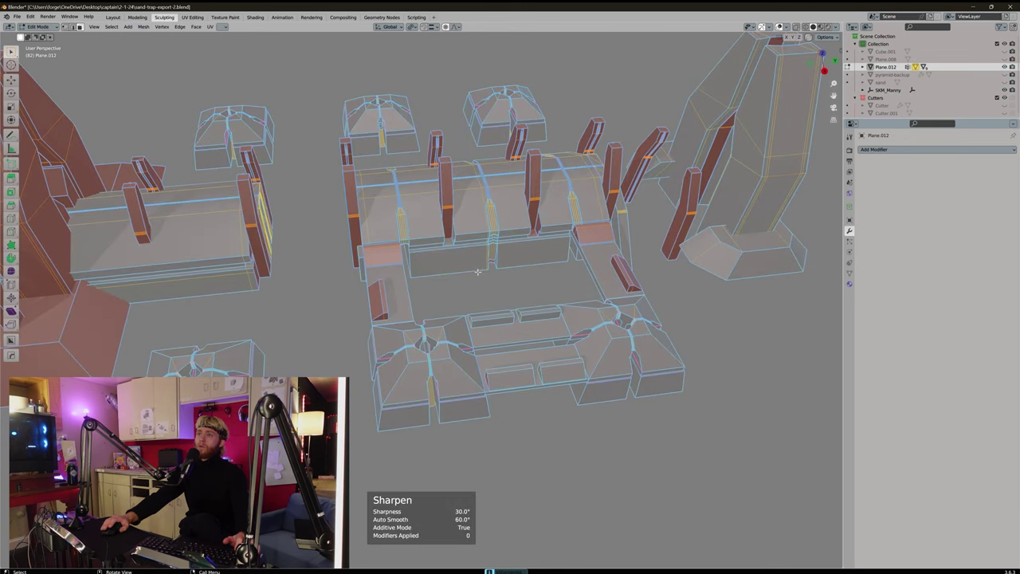
mouse_move(477, 272)
middle_down()
mouse_move(568, 283)
mouse_move(530, 250)
middle_up()
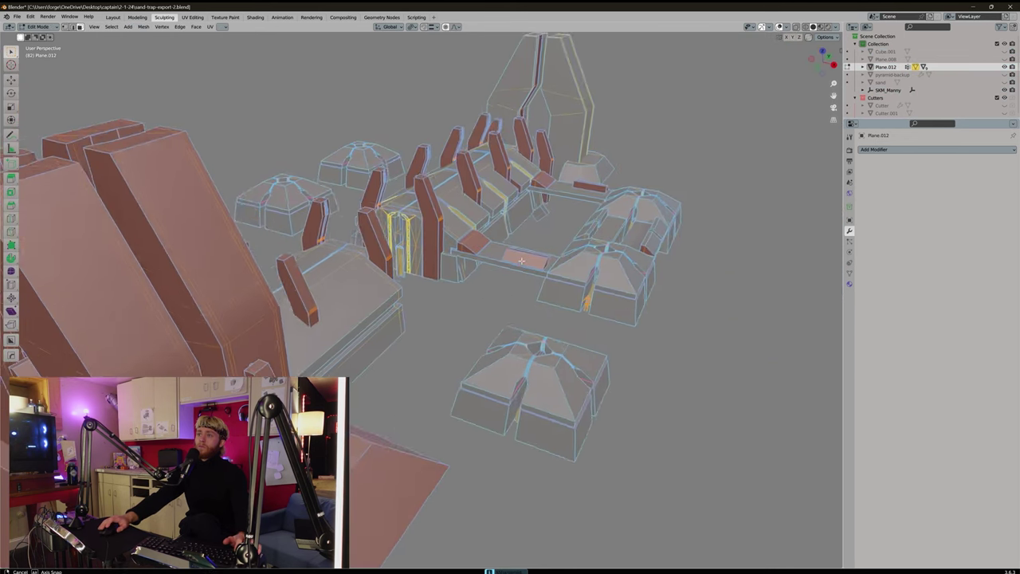
key(Tab)
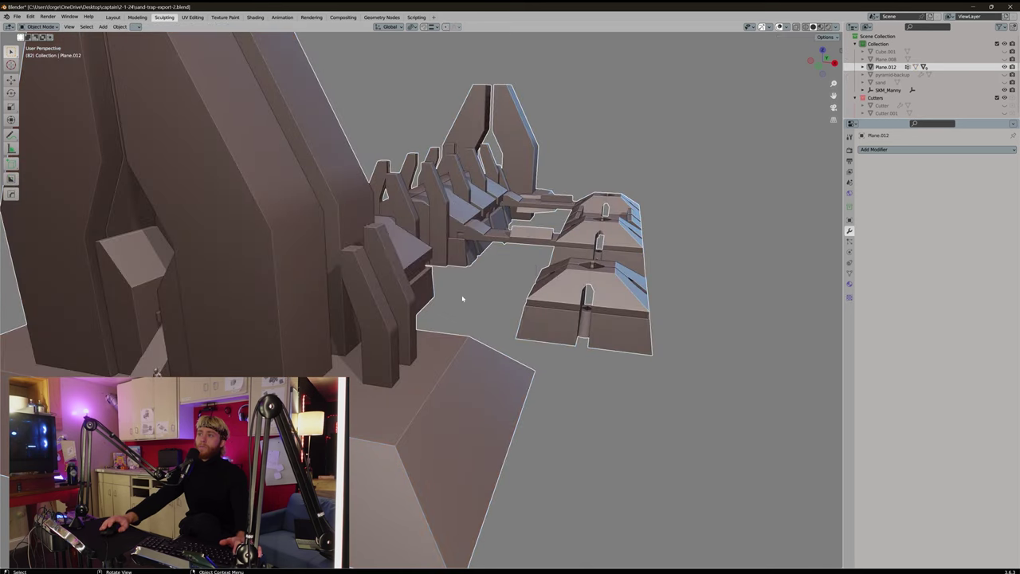
key(Tab)
key(Home)
key(Tab)
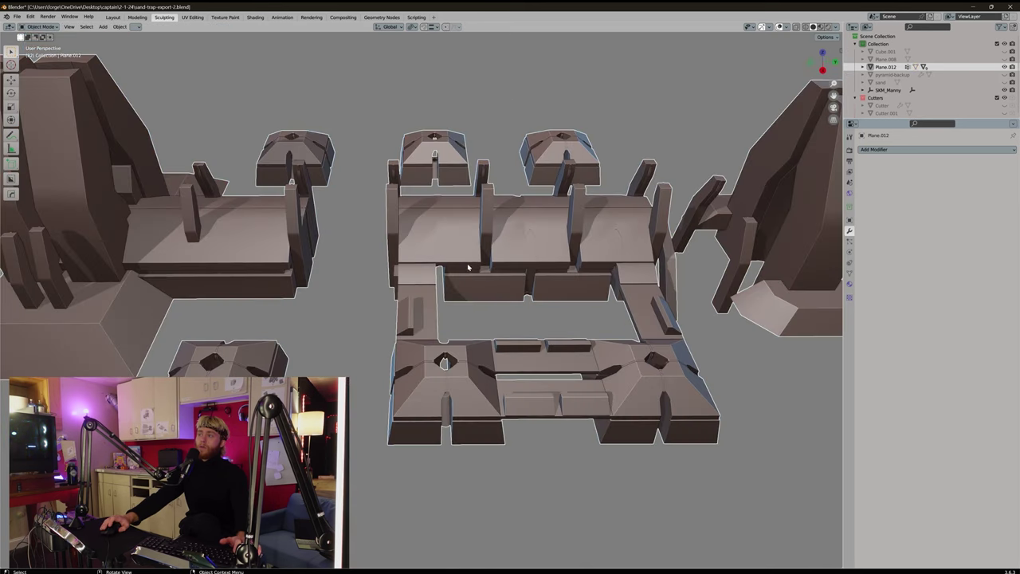
key(Tab)
scroll(477, 246, up, 5)
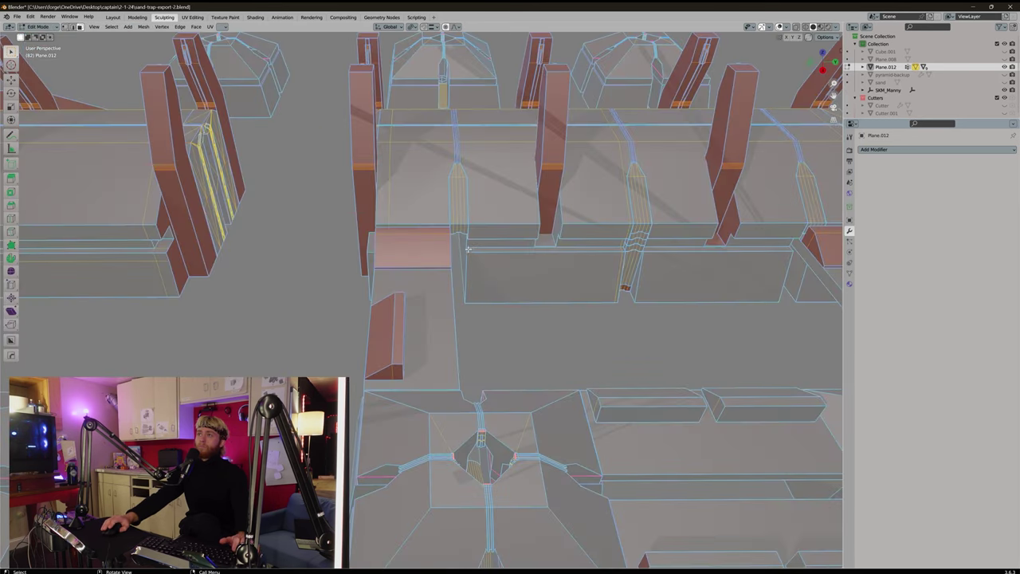
middle_drag(477, 246, 409, 271)
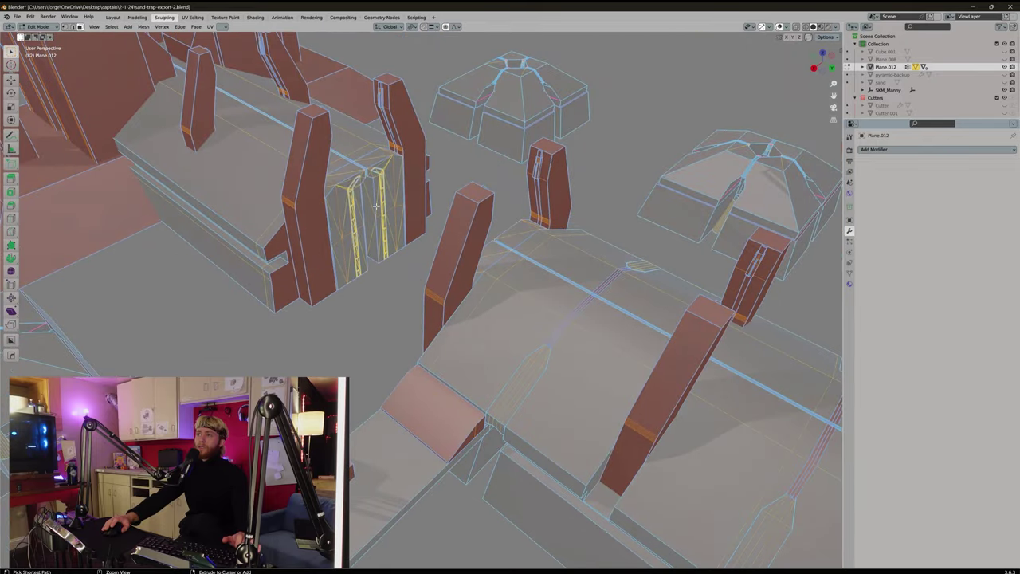
key(Tab)
Restore the level pieces and remove the Triangulate modifier from Slice.002
key(a)
middle_drag(392, 235, 537, 209)
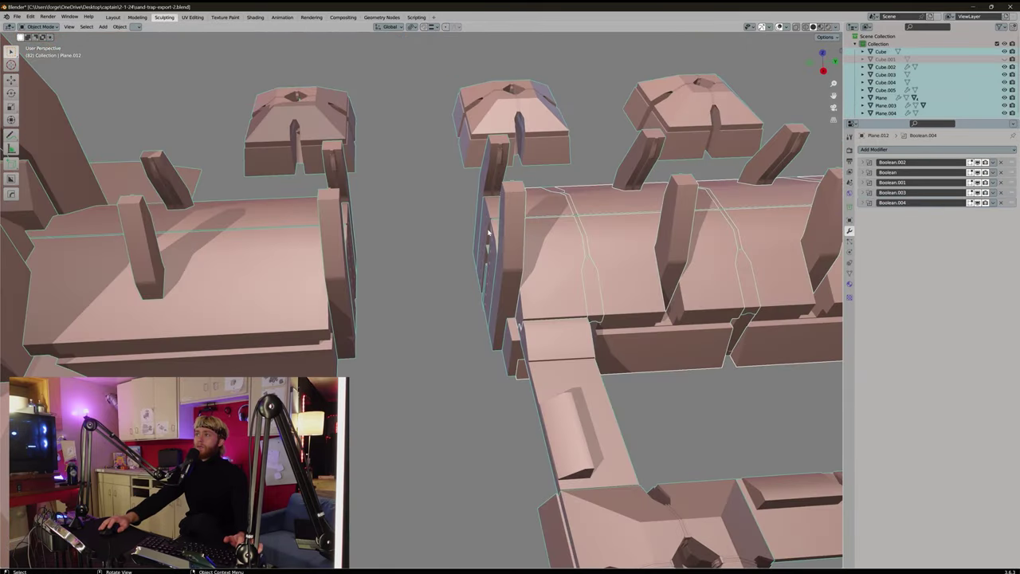
click(538, 209)
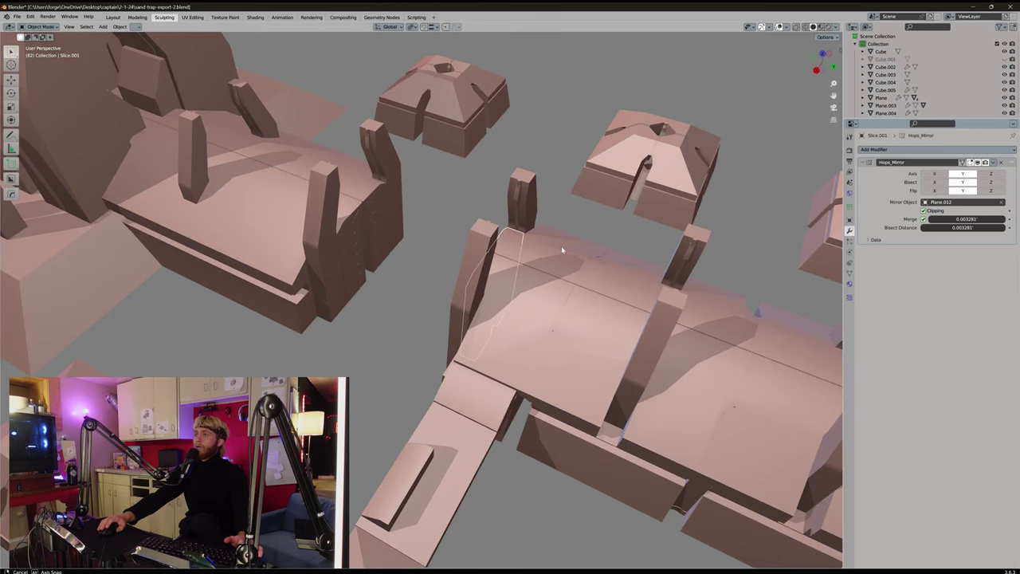
middle_drag(557, 243, 386, 195)
click(366, 231)
click(1001, 163)
scroll(557, 279, down, 5)
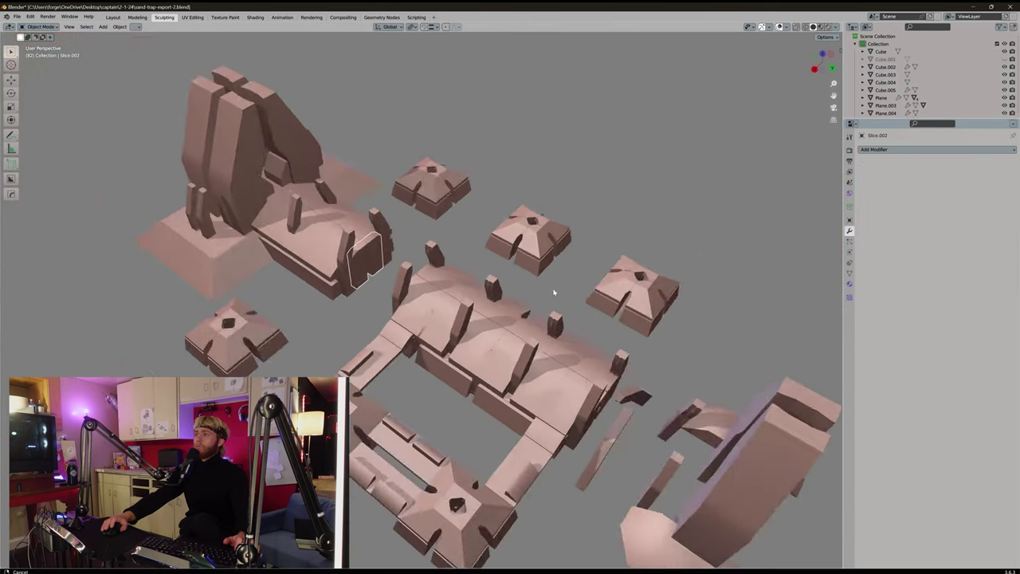
Select all level pieces and merge them with HardOps Smart Apply, applying every modifier
middle_drag(558, 279, 509, 287)
click(478, 335)
mouse_move(478, 334)
middle_down()
mouse_move(567, 274)
mouse_move(491, 322)
middle_up()
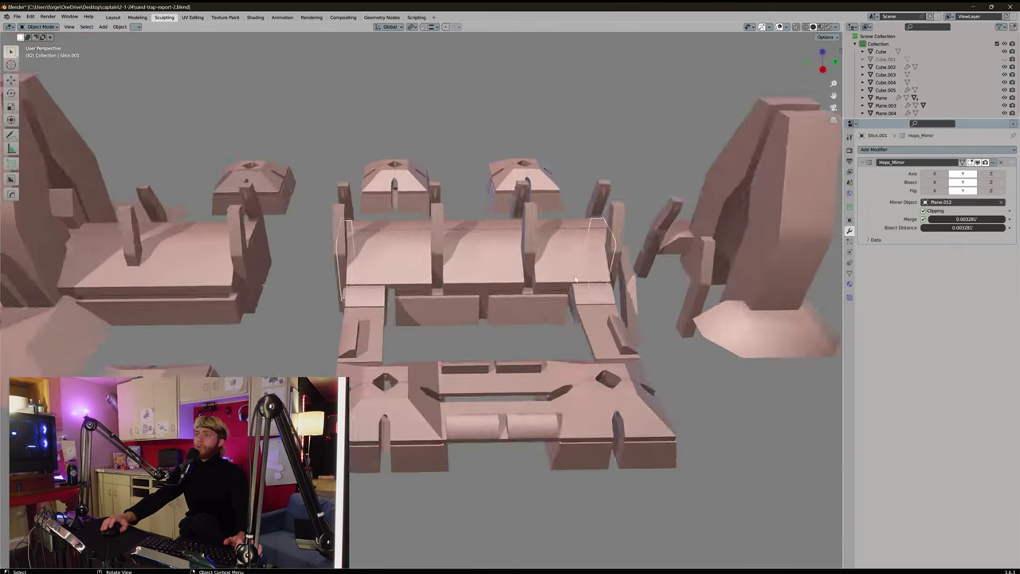
drag(199, 158, 728, 448)
key(q)
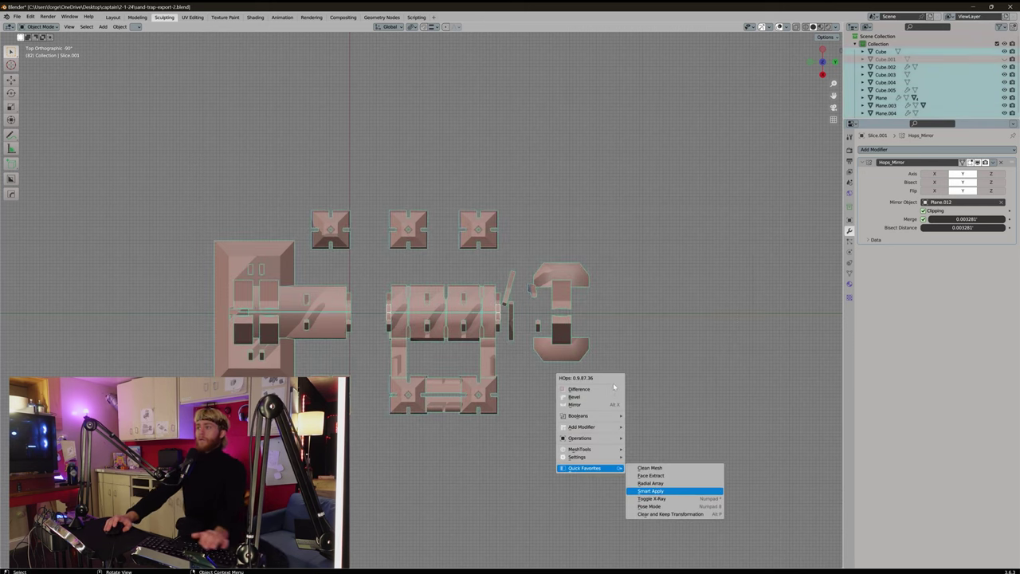
key(Return)
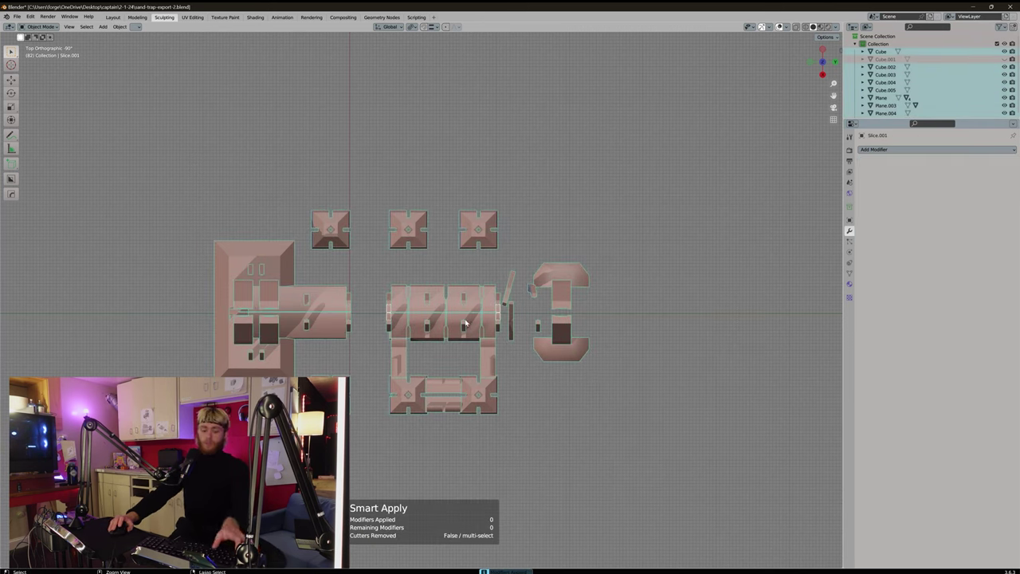
middle_drag(466, 323, 446, 239)
Sharpen the merged mesh's edges with HOps Sharpen
right_click(442, 163)
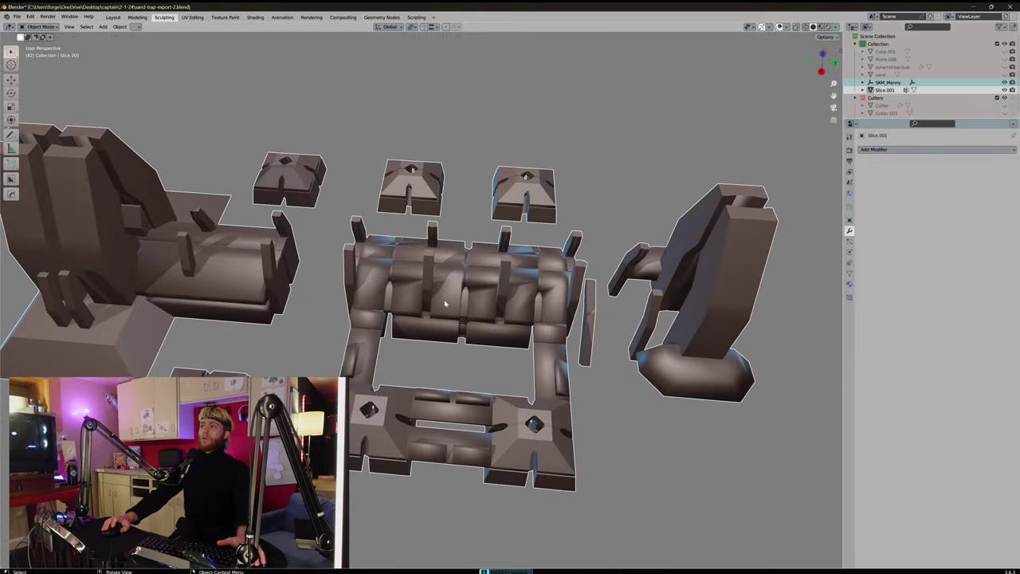
key(q)
key(Return)
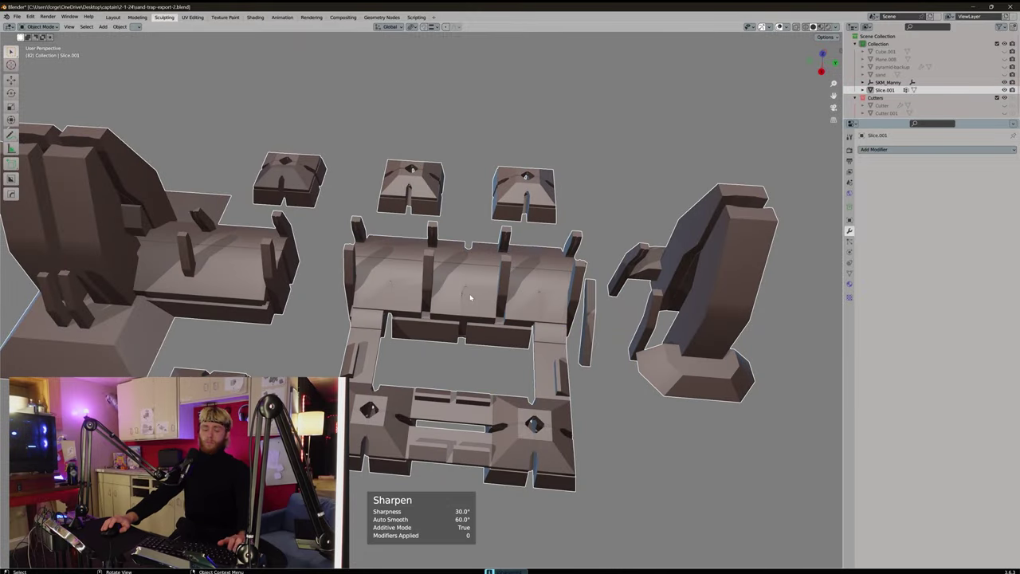
scroll(470, 295, up, 3)
key(Tab)
key(Tab)
click(491, 165)
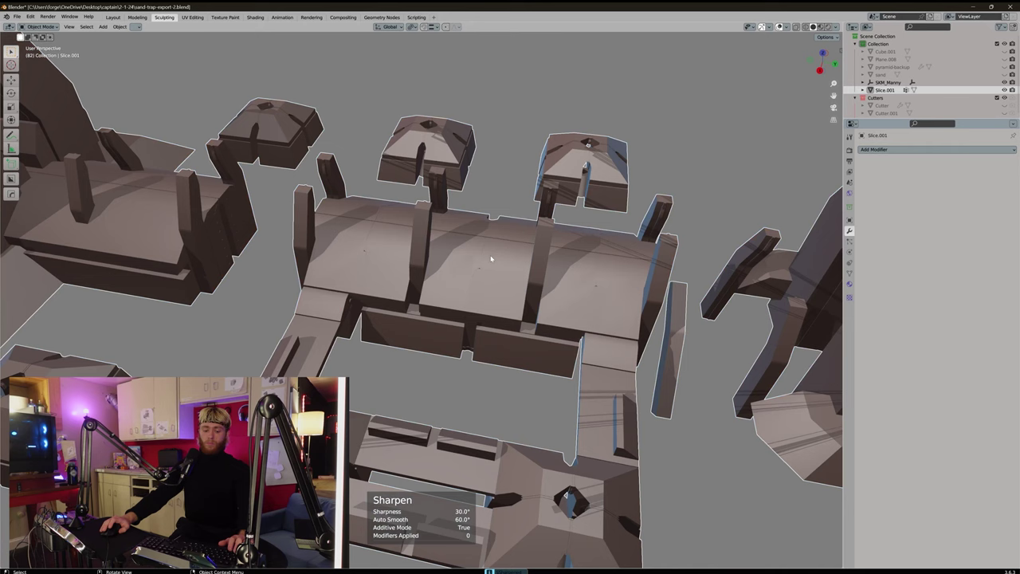
Recalculate the merged mesh's normals to face outside in Edit Mode
key(shift+q)
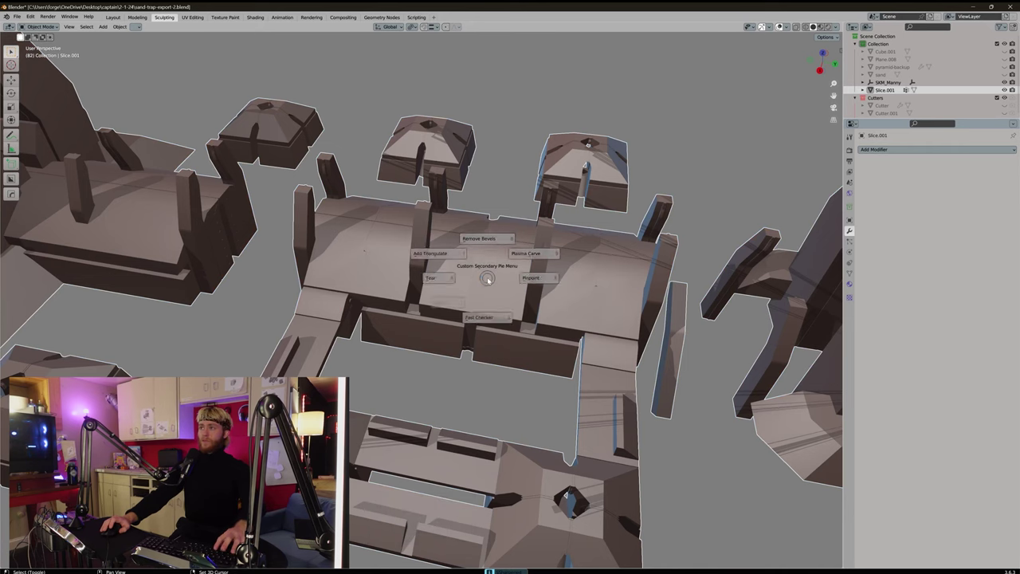
key(Escape)
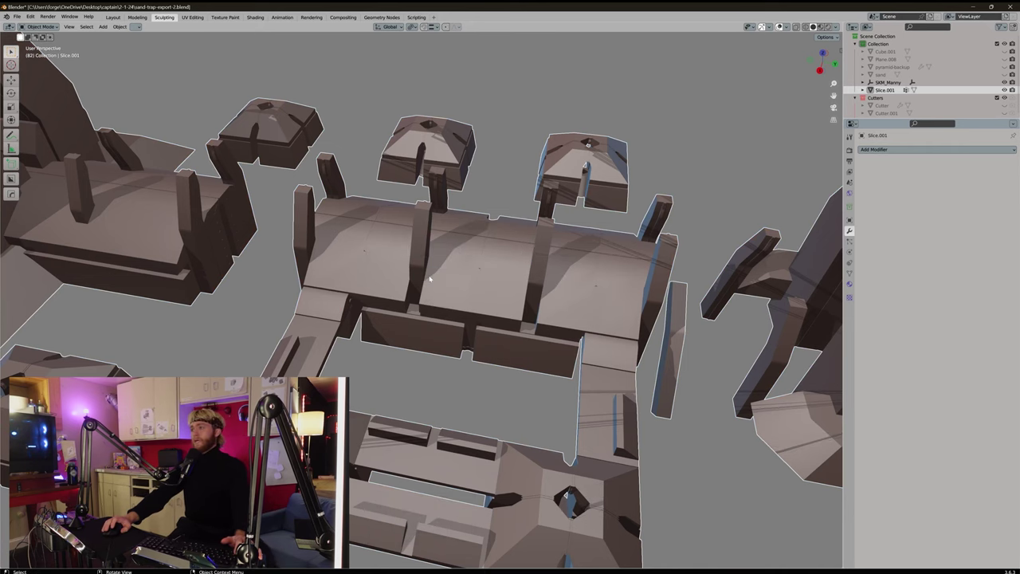
key(Tab)
click(430, 202)
right_click(430, 203)
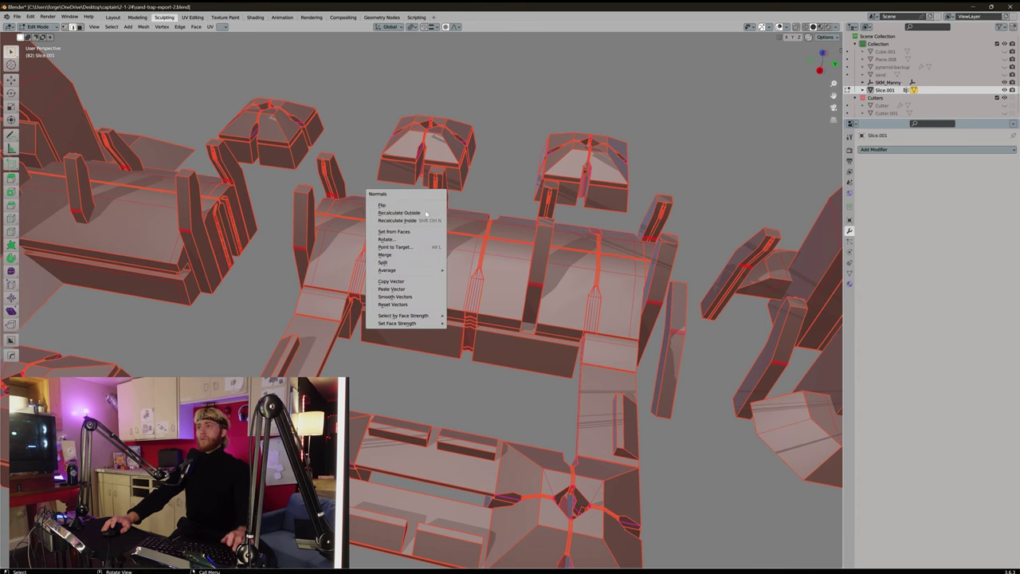
key(Escape)
key(Tab)
click(471, 259)
key(Home)
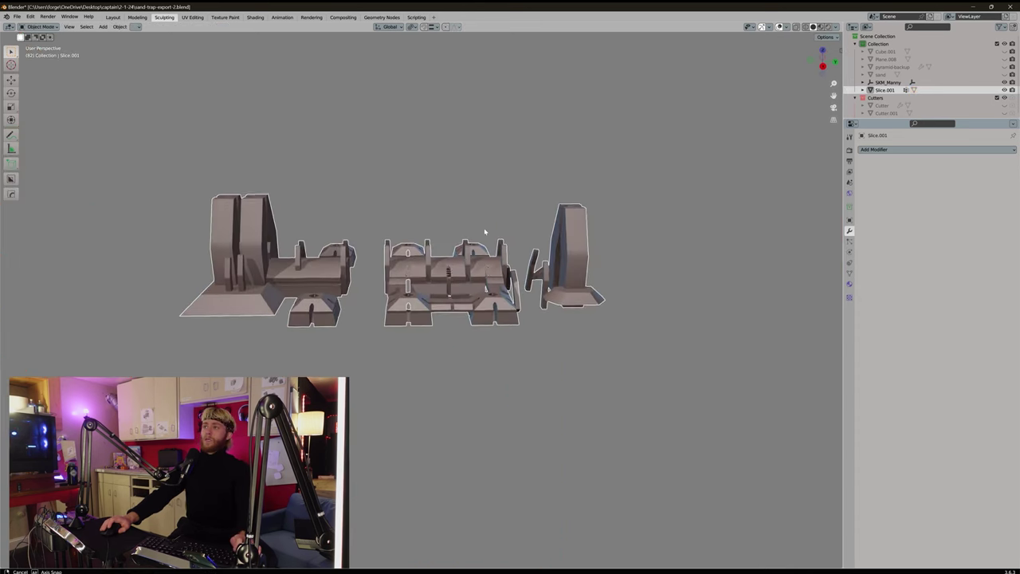
mouse_move(485, 231)
alt+middle_down()
mouse_move(492, 226)
mouse_move(446, 253)
mouse_move(484, 250)
alt+middle_up()
scroll(484, 250, down, 5)
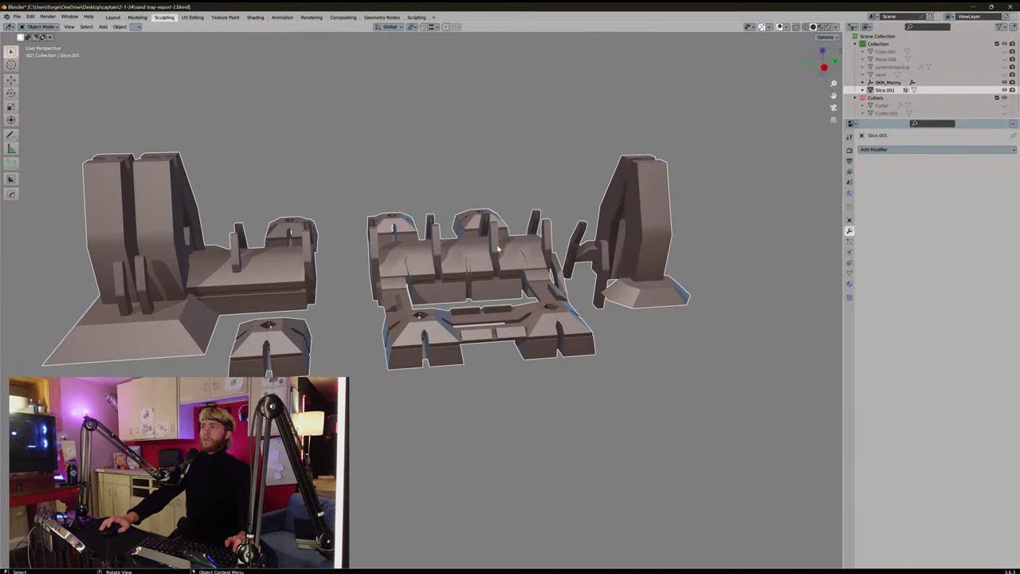
Remove both MI_Manny material slots from the level mesh
key(Tab)
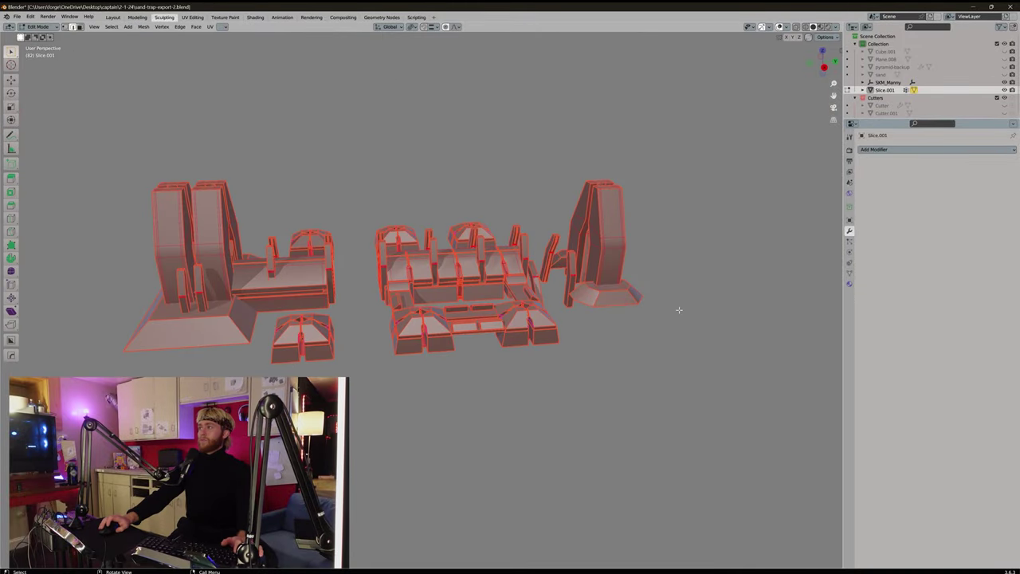
click(848, 283)
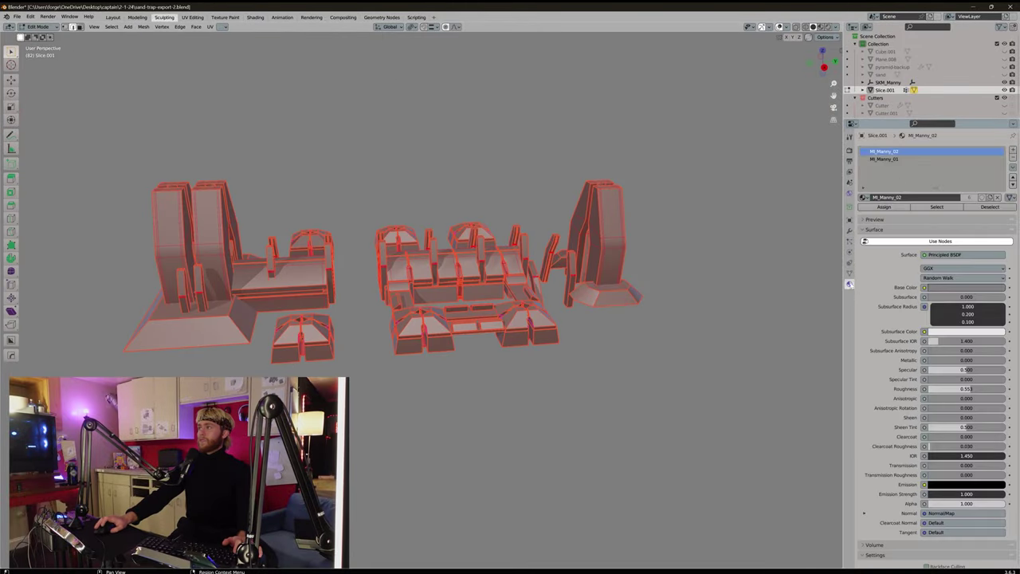
click(884, 159)
scroll(558, 239, up, 5)
middle_drag(605, 239, 693, 239)
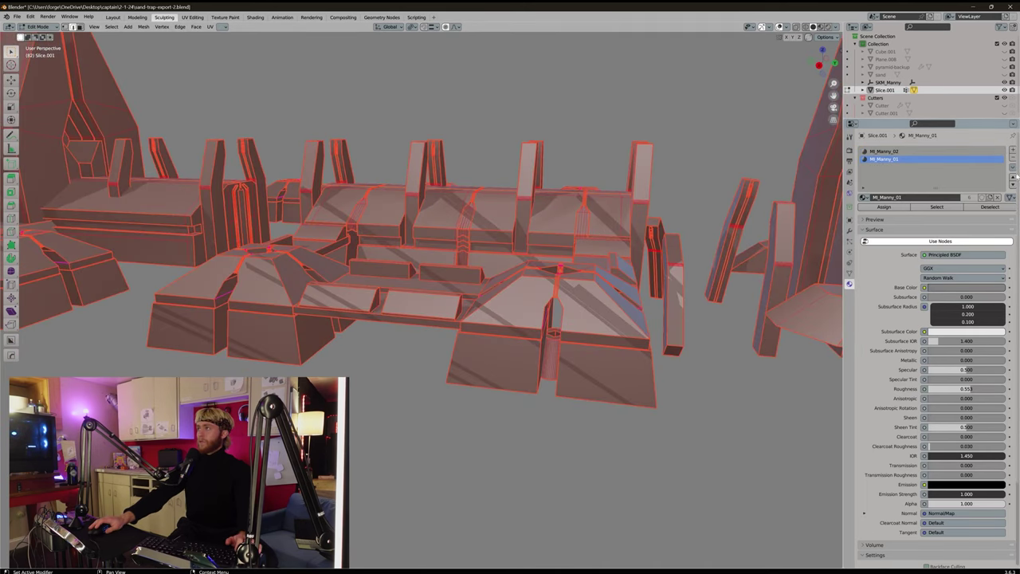
key(Tab)
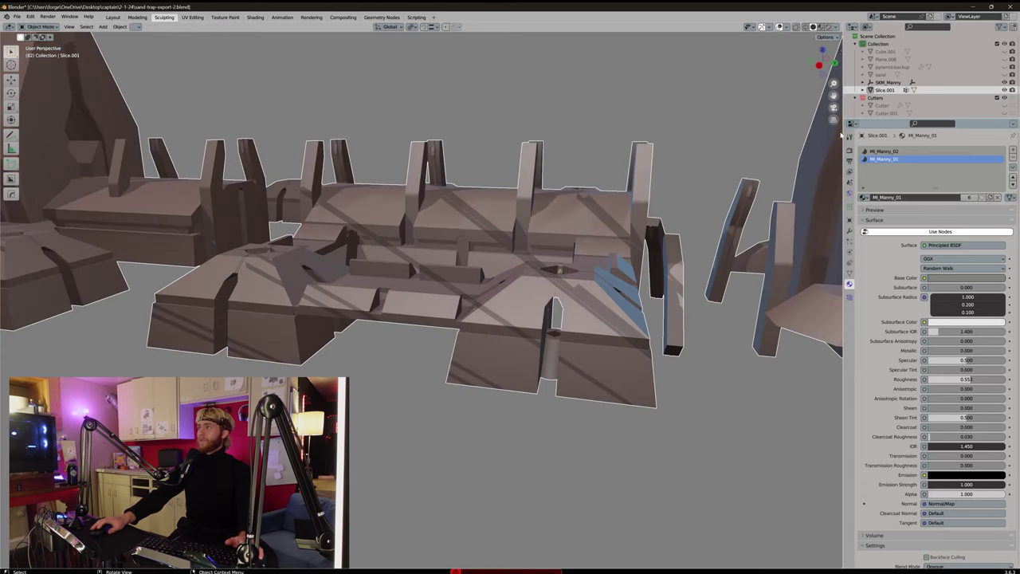
click(1012, 157)
click(1012, 158)
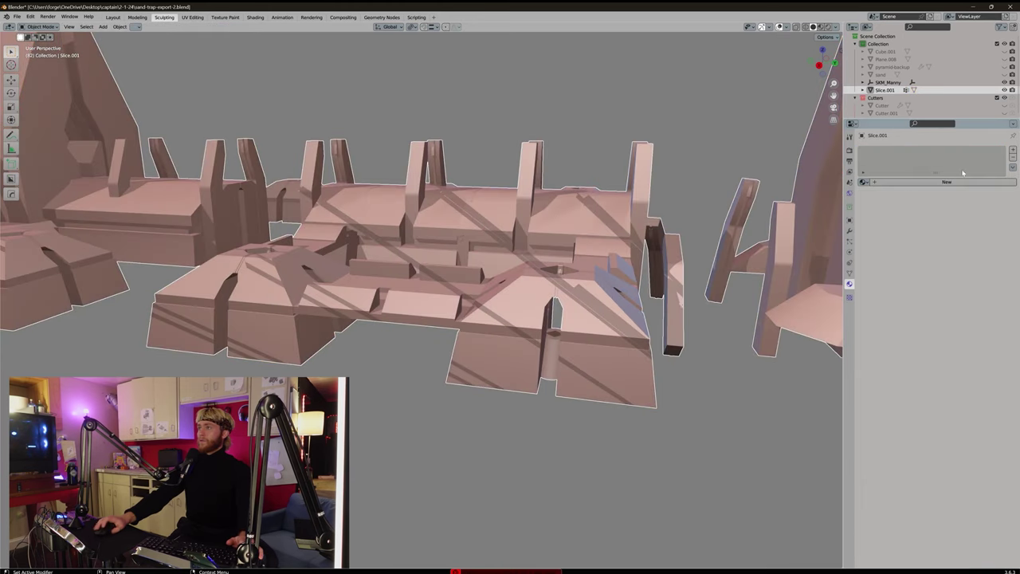
Create a new material named 'uvs' and assign it to all faces
key(Tab)
click(1012, 149)
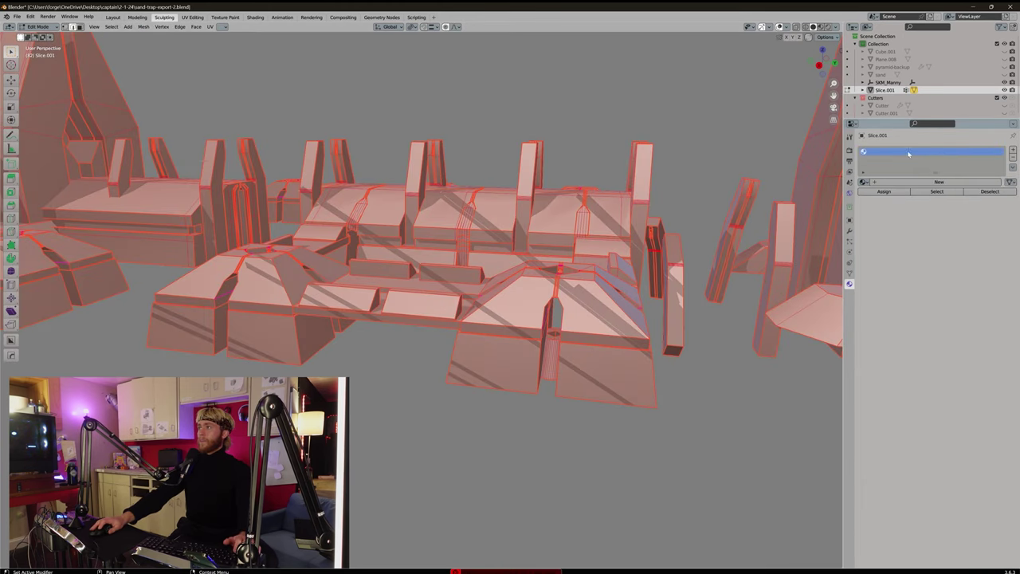
click(947, 182)
double_click(882, 152)
text(uvs)
key(Return)
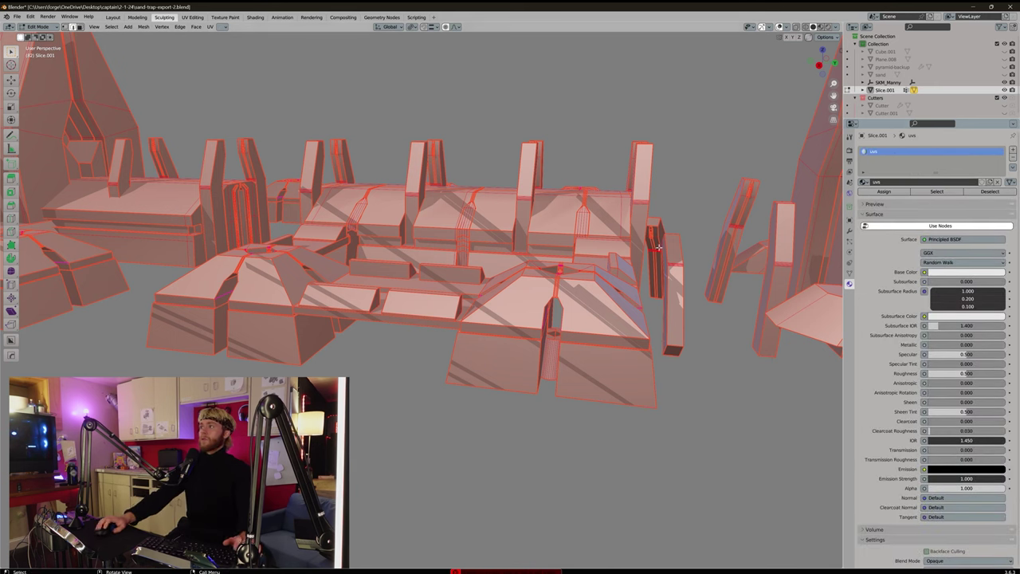
click(884, 191)
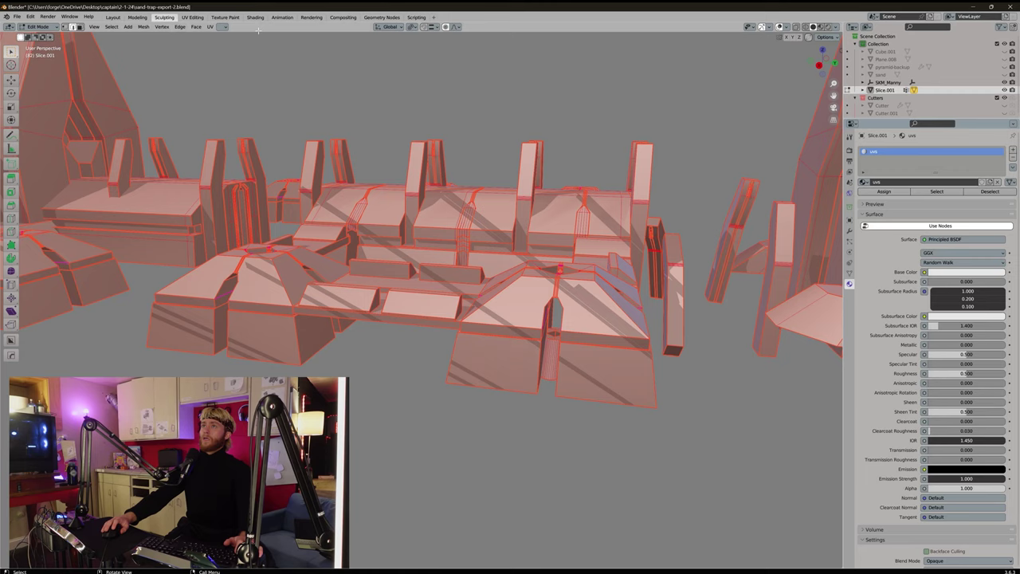
In the Shading workspace, connect the checker Image Texture Color to the Principled BSDF Base Color
click(255, 17)
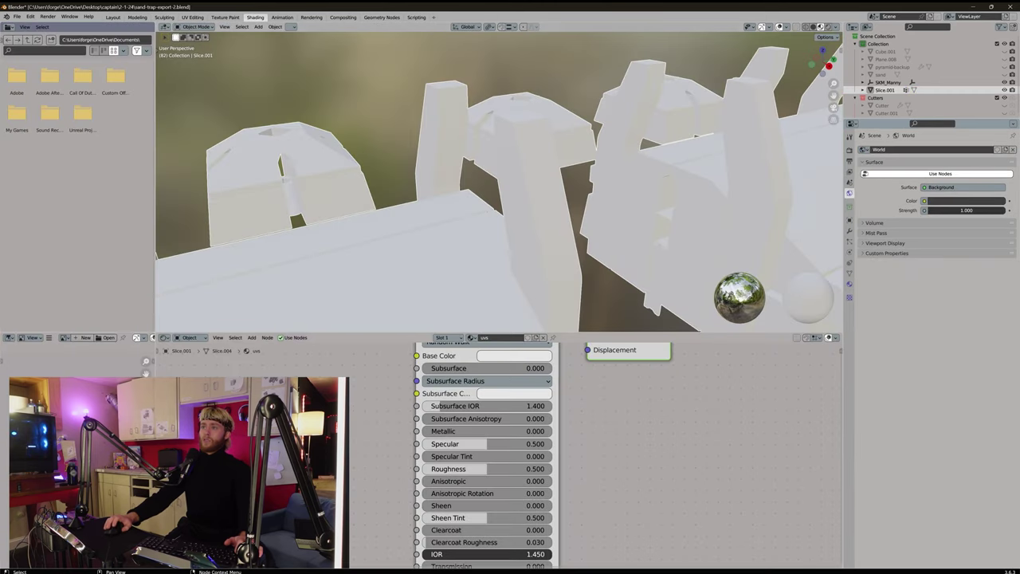
click(253, 337)
mouse_move(265, 372)
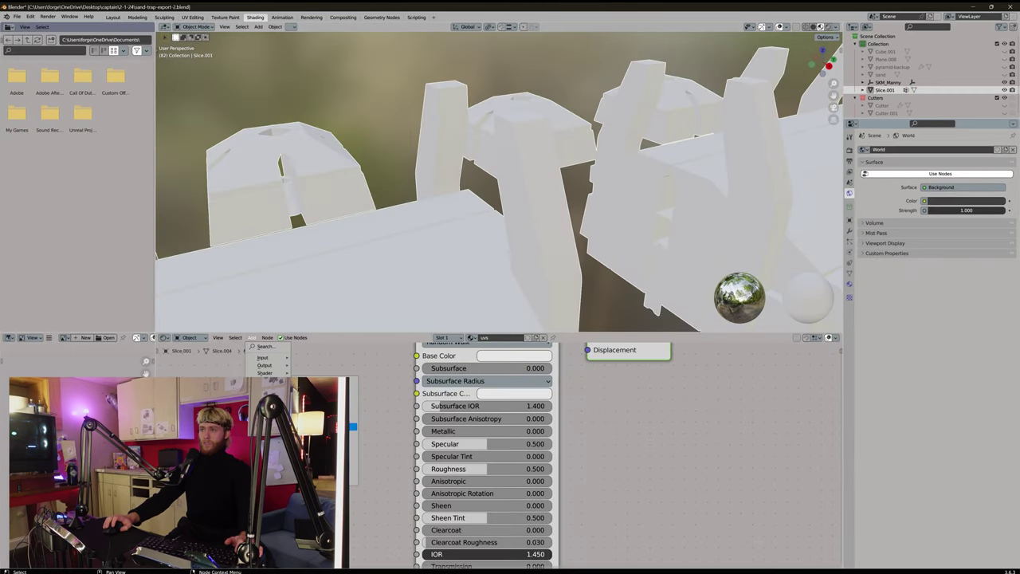
click(374, 430)
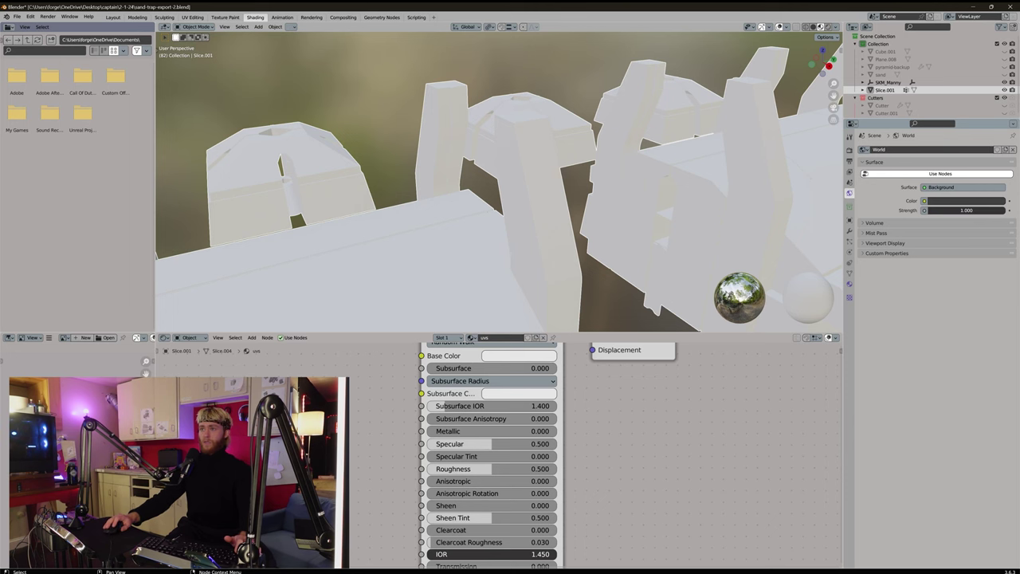
drag(395, 364, 421, 355)
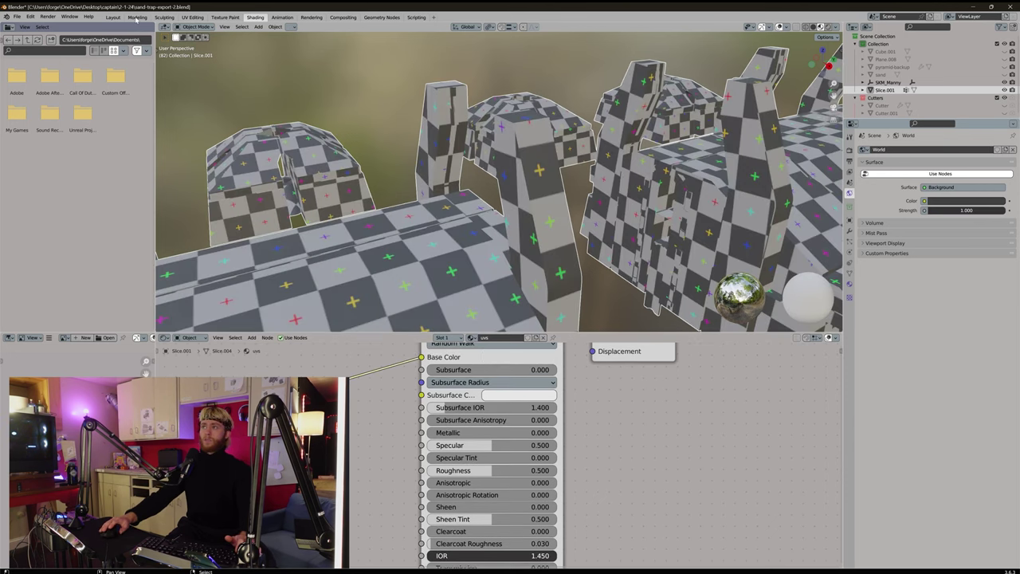
Return to the Modeling workspace and orbit around the checkered level
click(136, 17)
middle_drag(364, 125, 431, 355)
key(alt+Tab)
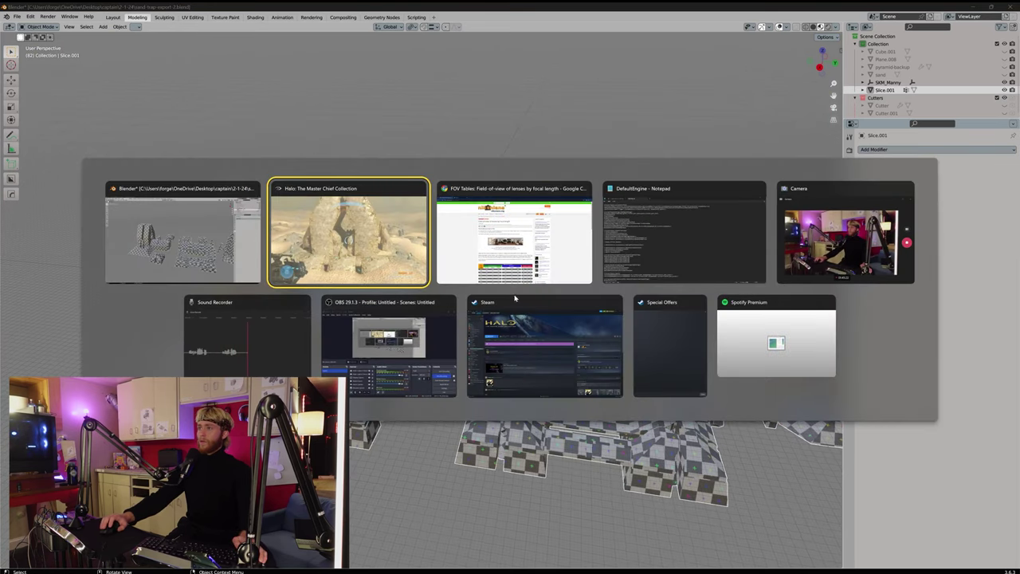
click(427, 341)
middle_drag(422, 223, 481, 284)
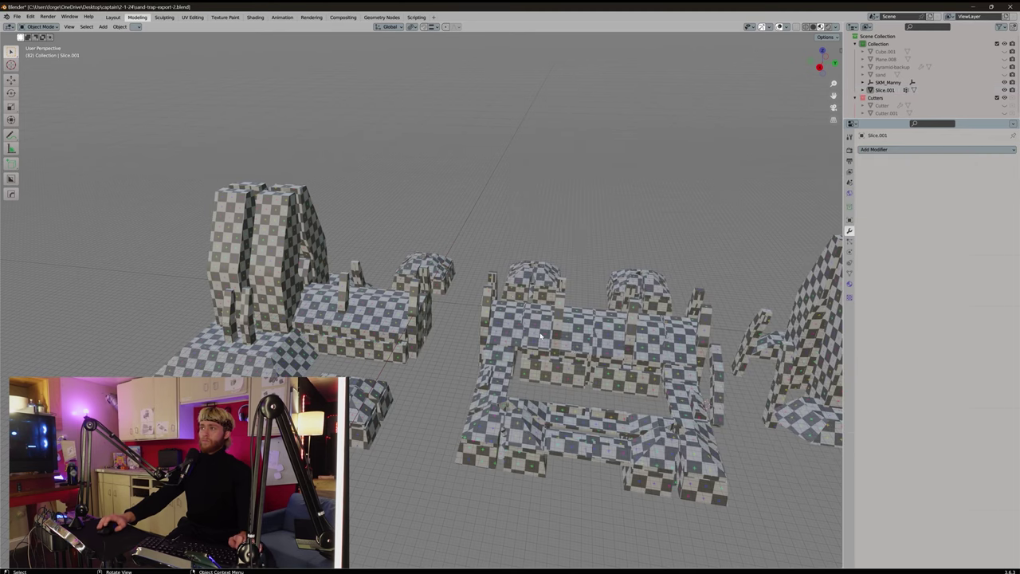
key(alt+Tab)
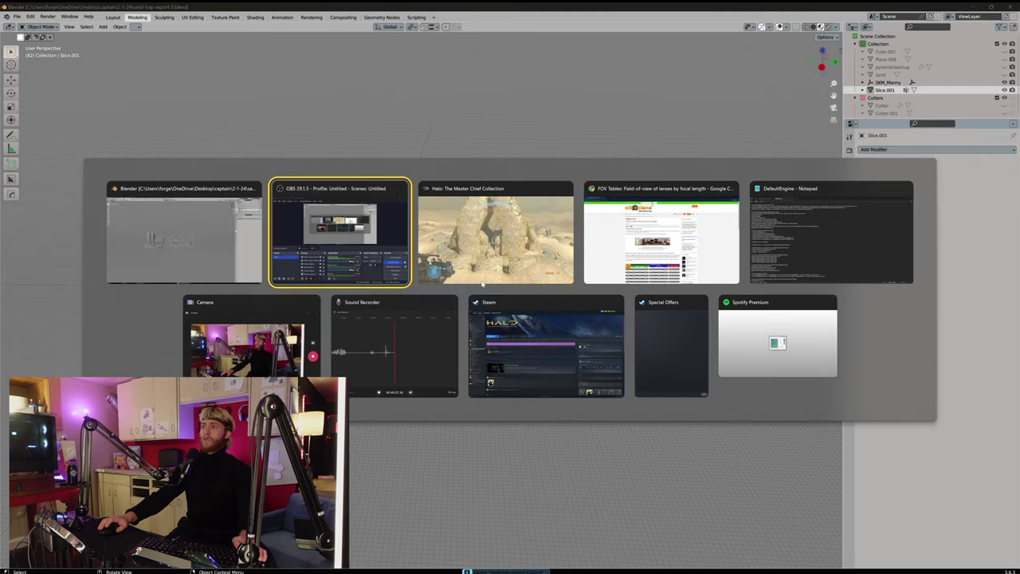
Find the Epic Games Launcher via Windows search and launch Unreal Engine 5.3.2
key(alt+Tab)
key(alt+Tab)
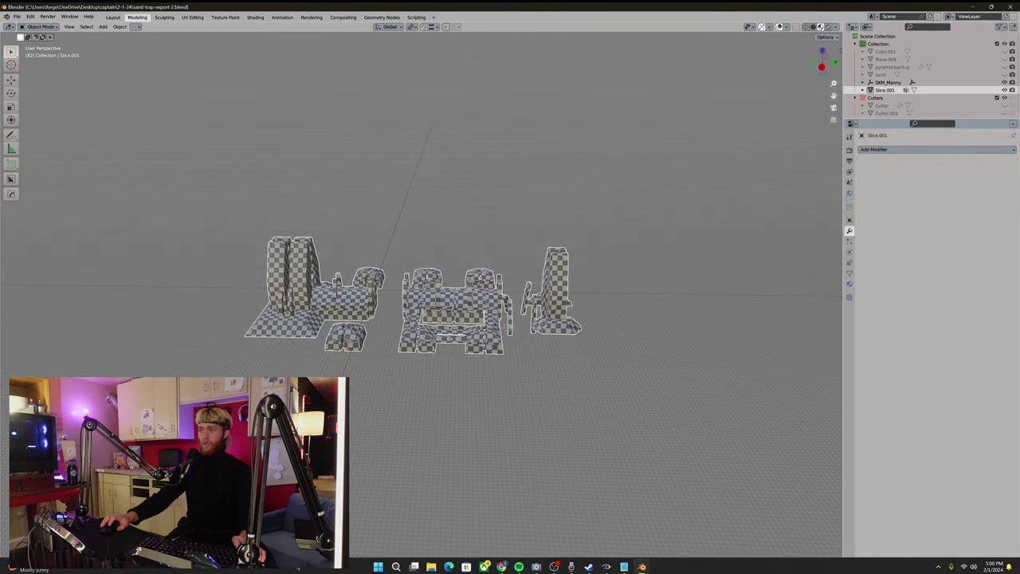
click(396, 567)
text(epi)
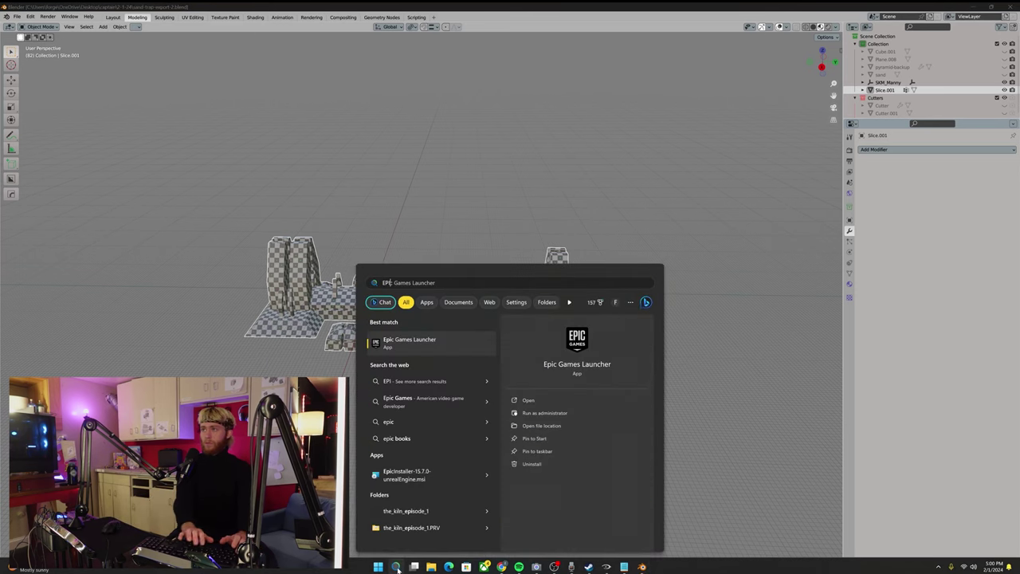
key(Return)
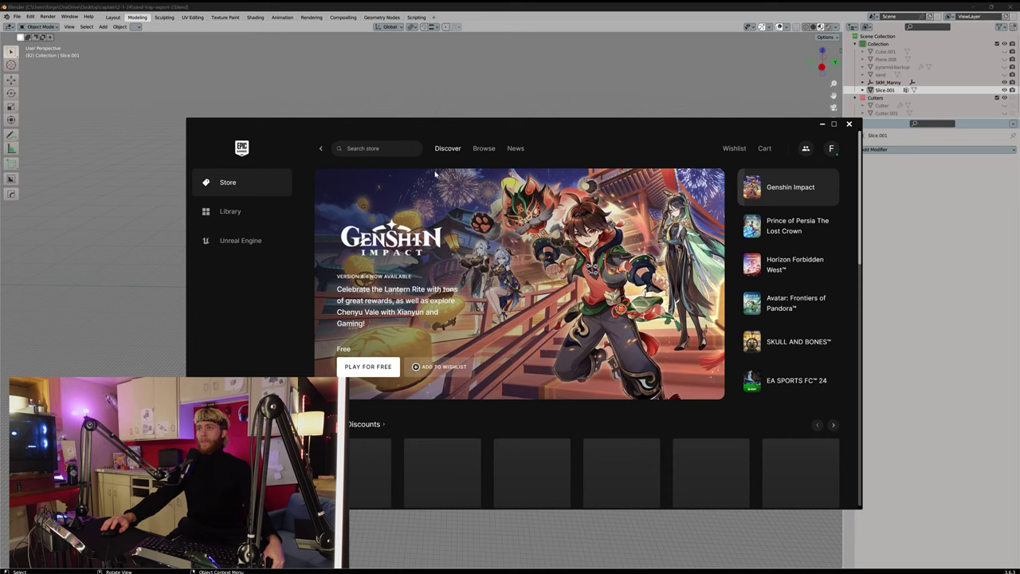
click(251, 212)
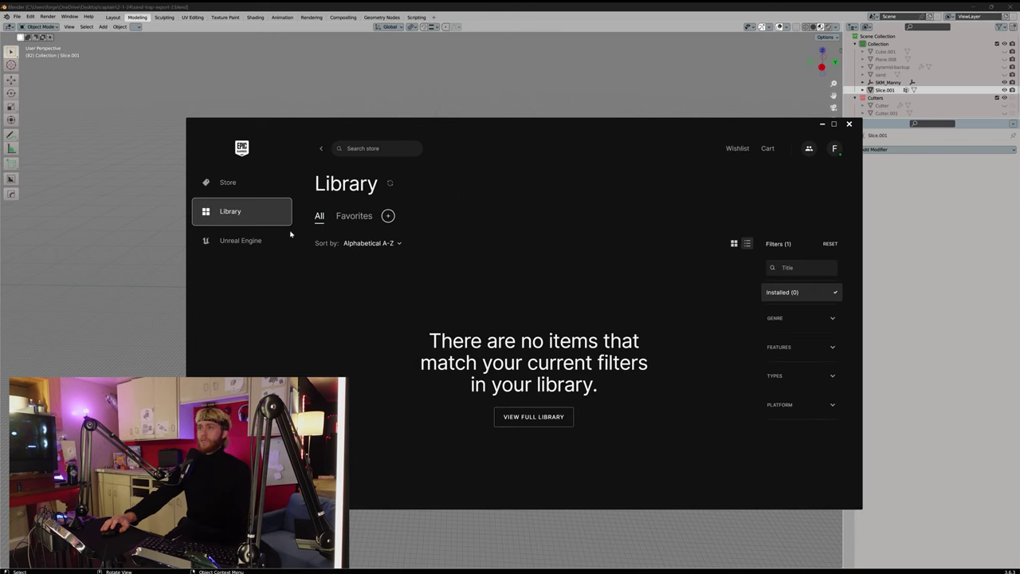
click(253, 238)
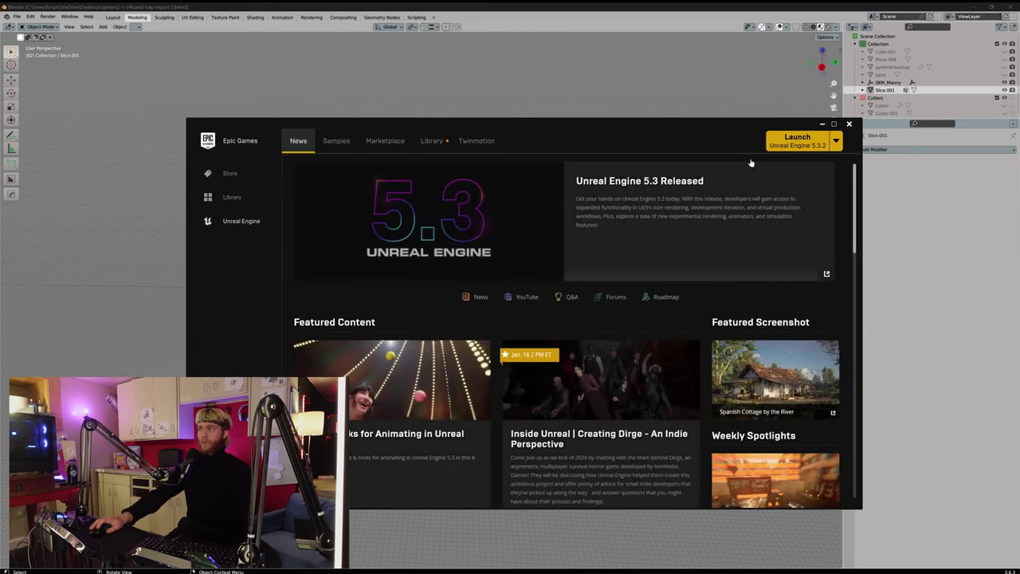
click(793, 145)
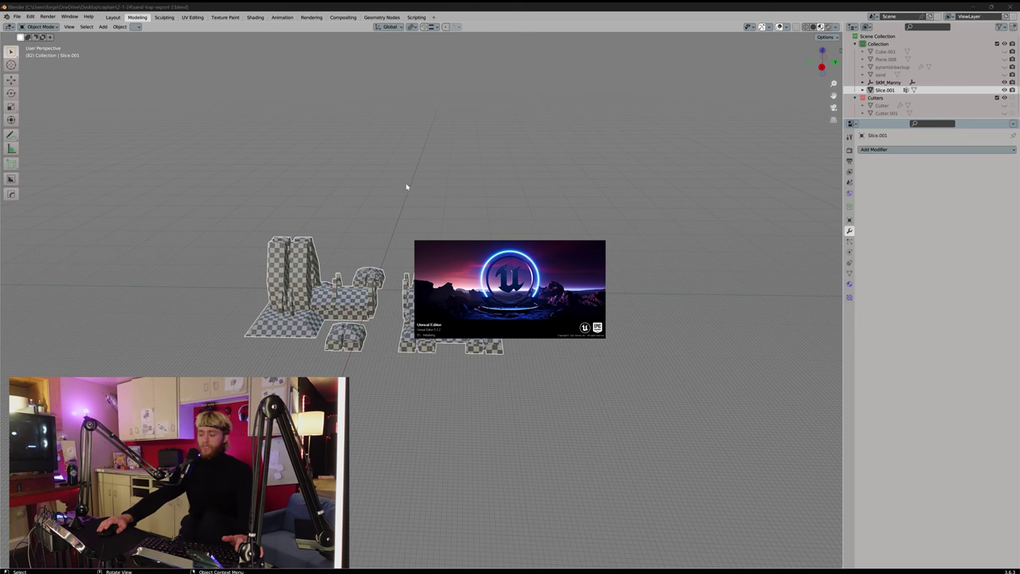
Switch the Blender viewport to Solid shading
scroll(405, 177, up, 6)
key(z)
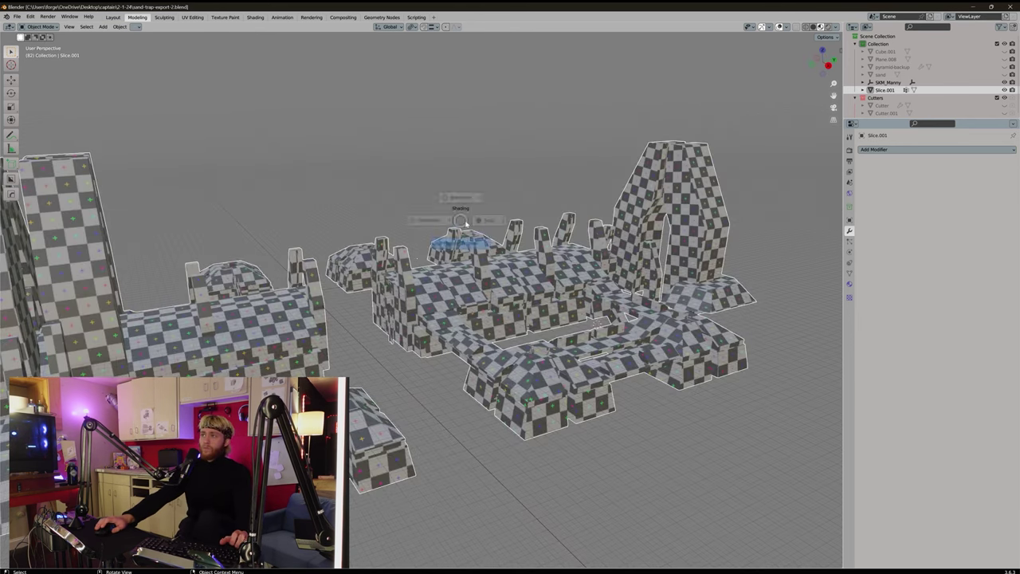
click(487, 220)
scroll(470, 236, up, 5)
key(q)
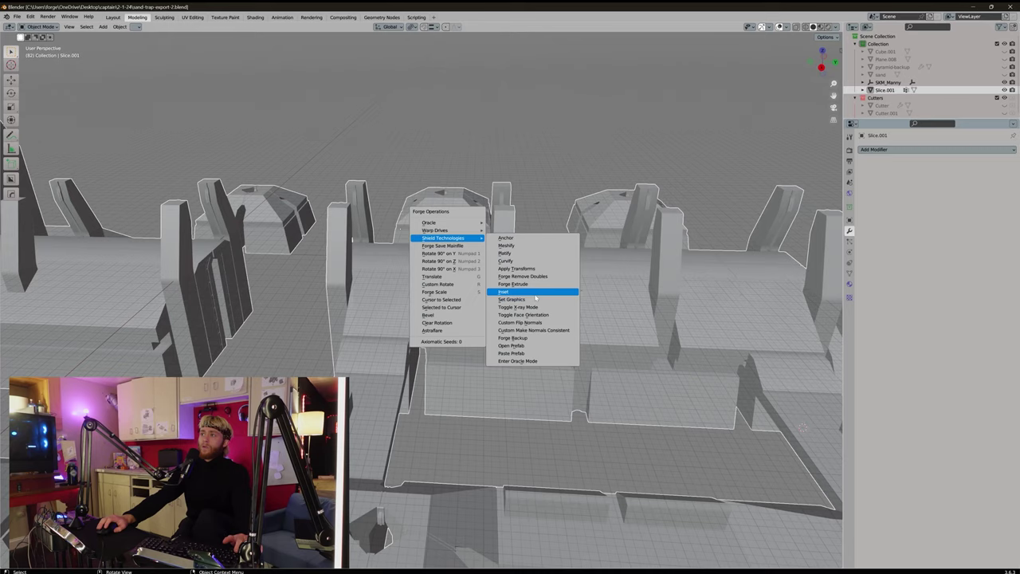
Orbit down onto the character figure and put the level mesh into Edit Mode
mouse_move(535, 297)
middle_down()
mouse_move(540, 265)
mouse_move(530, 267)
middle_up()
scroll(505, 257, up, 5)
scroll(476, 293, up, 2)
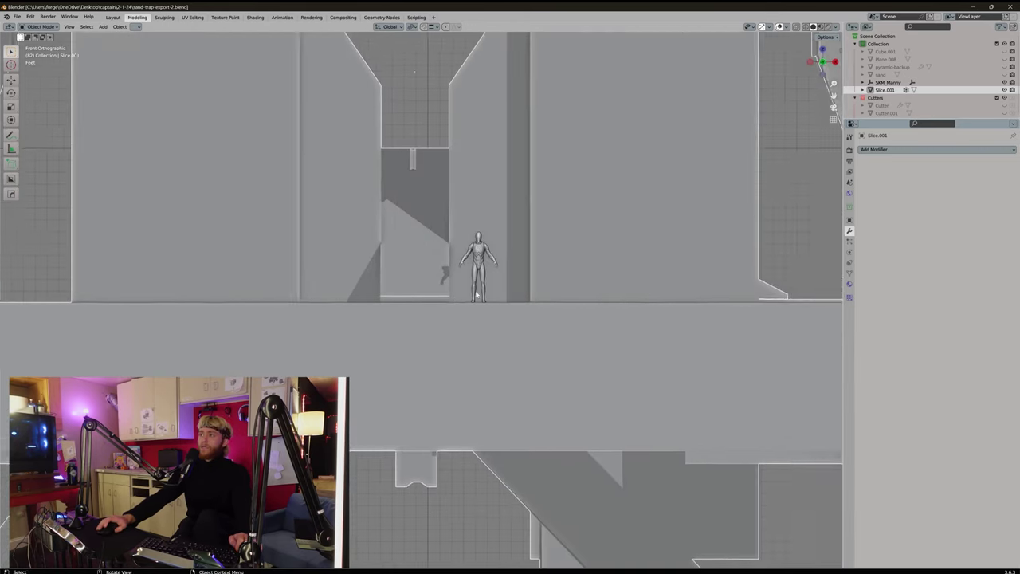
mouse_move(476, 293)
middle_down()
mouse_move(574, 348)
mouse_move(574, 314)
mouse_move(558, 303)
mouse_move(497, 411)
middle_up()
key(Tab)
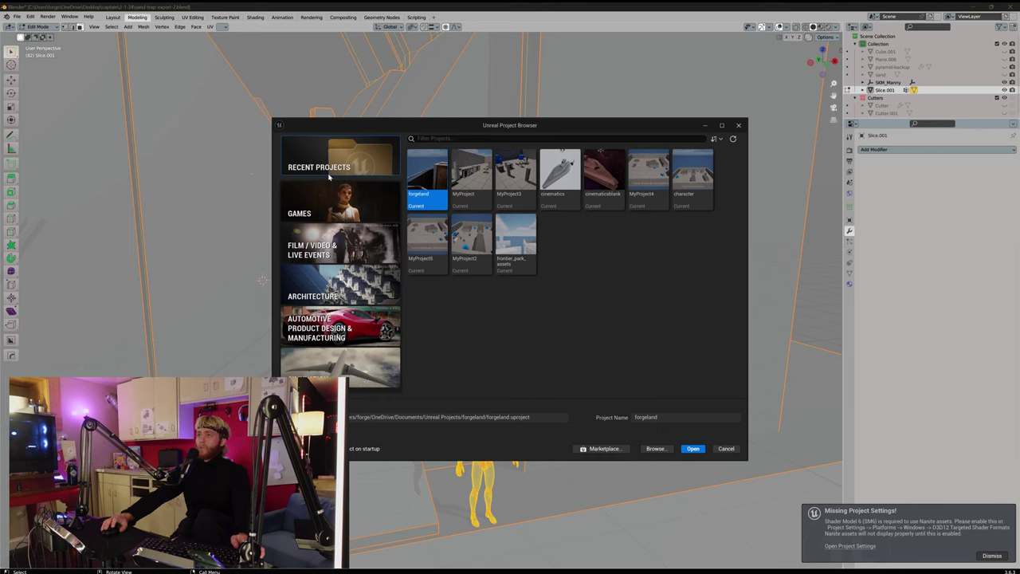
Choose the Games > First Person template and name the project 'forge'
click(330, 199)
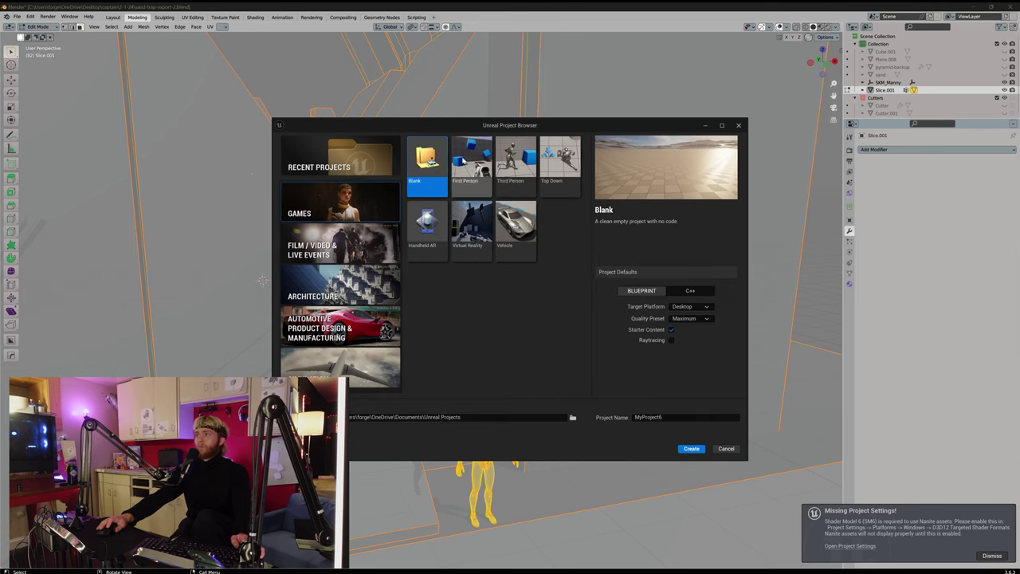
click(471, 167)
text(FO)
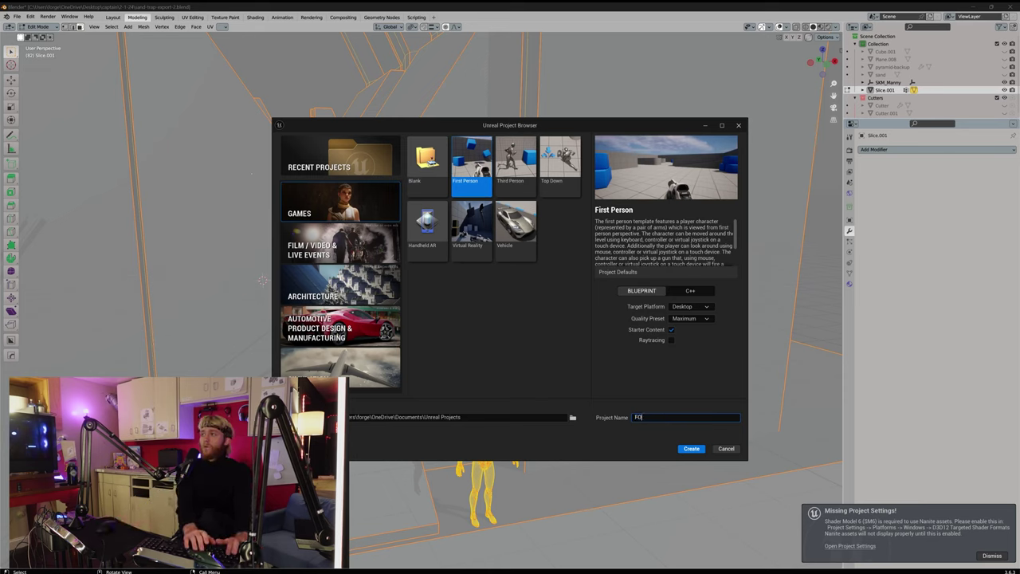
text(RGE)
key(BackSpace)
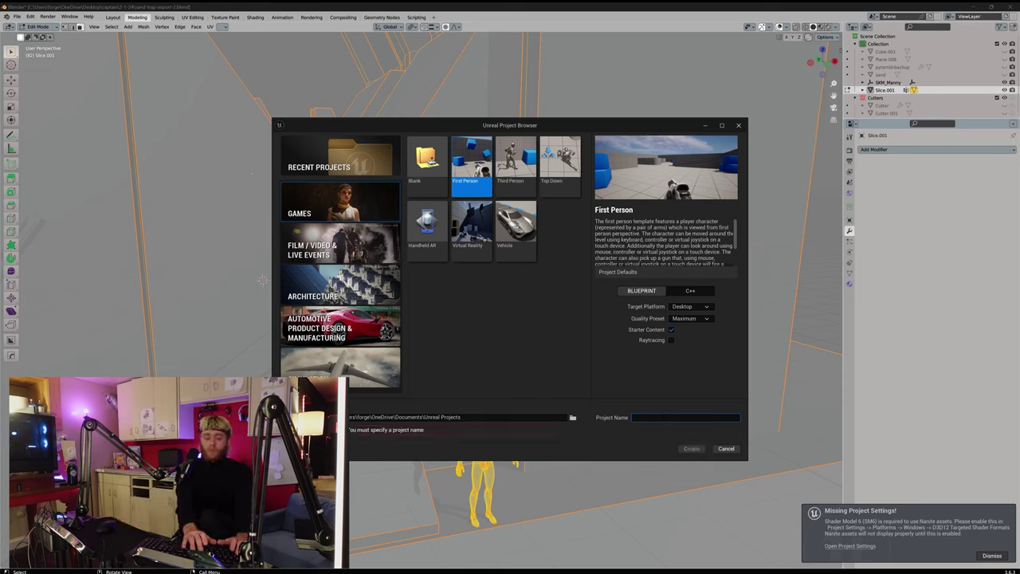
text(ha)
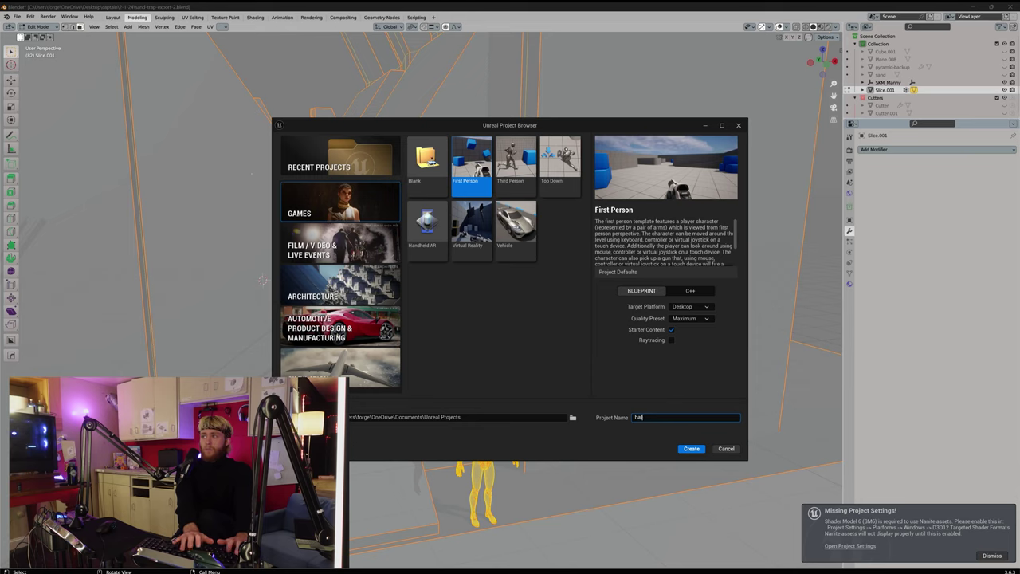
key(BackSpace)
text(forgew)
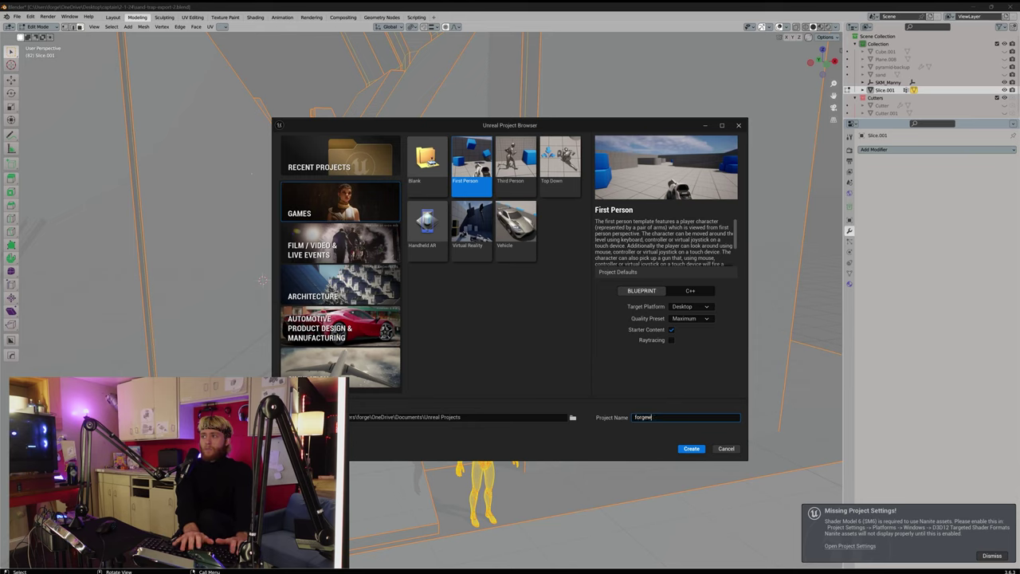
key(BackSpace)
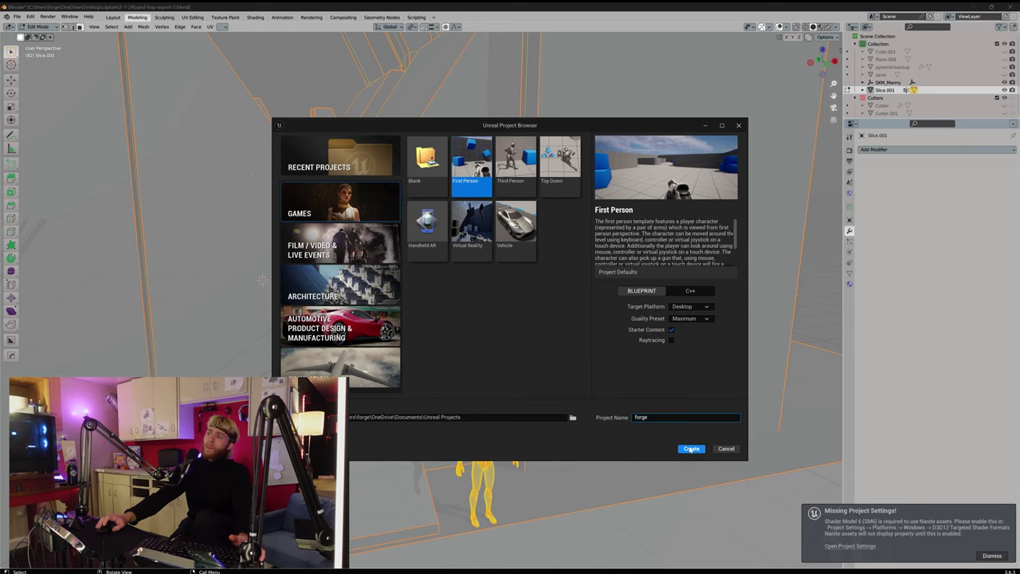
Create the forge project and return to Blender while Unreal loads
click(690, 448)
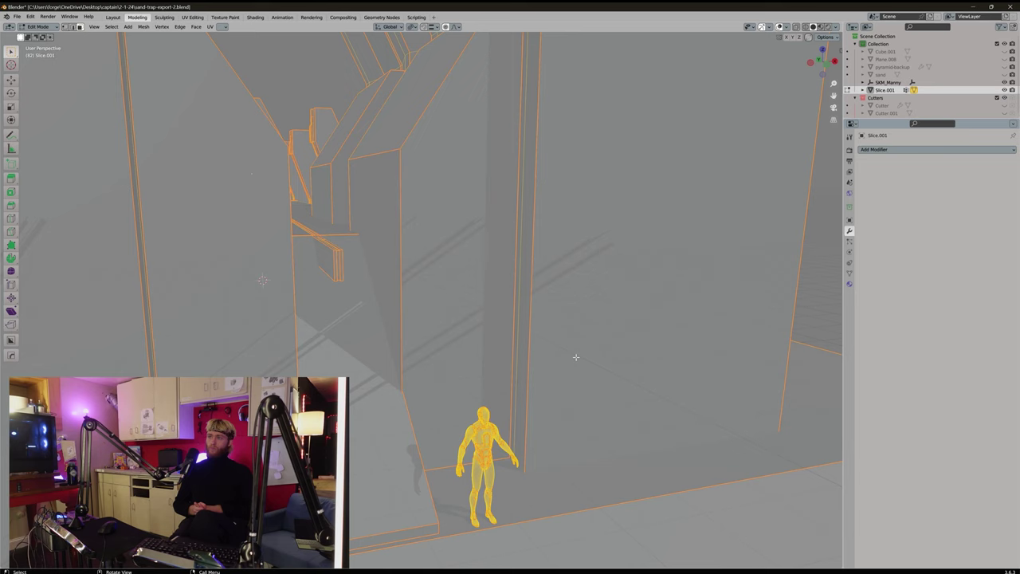
key(alt+Tab)
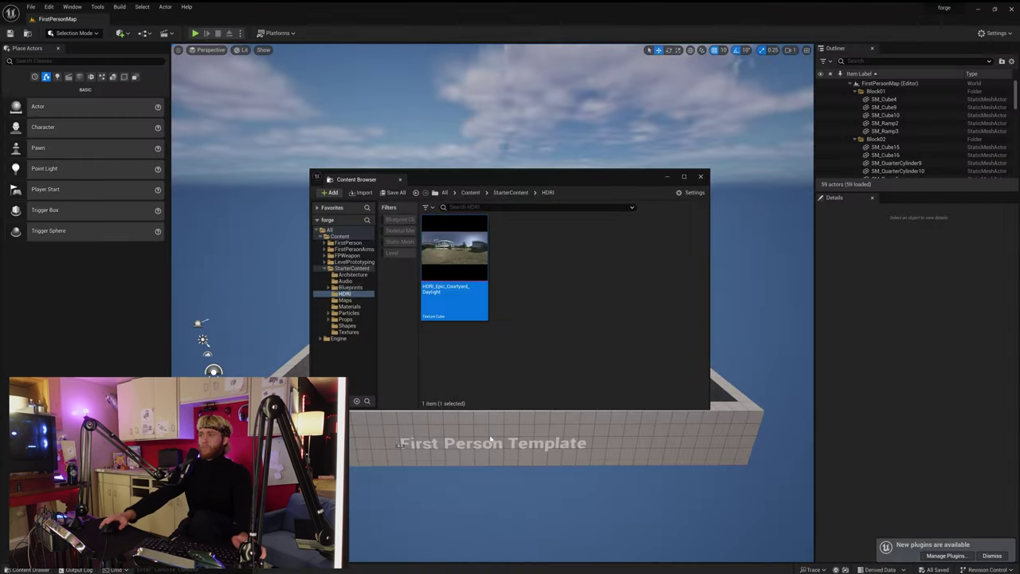
key(alt+Tab)
middle_drag(525, 402, 470, 251)
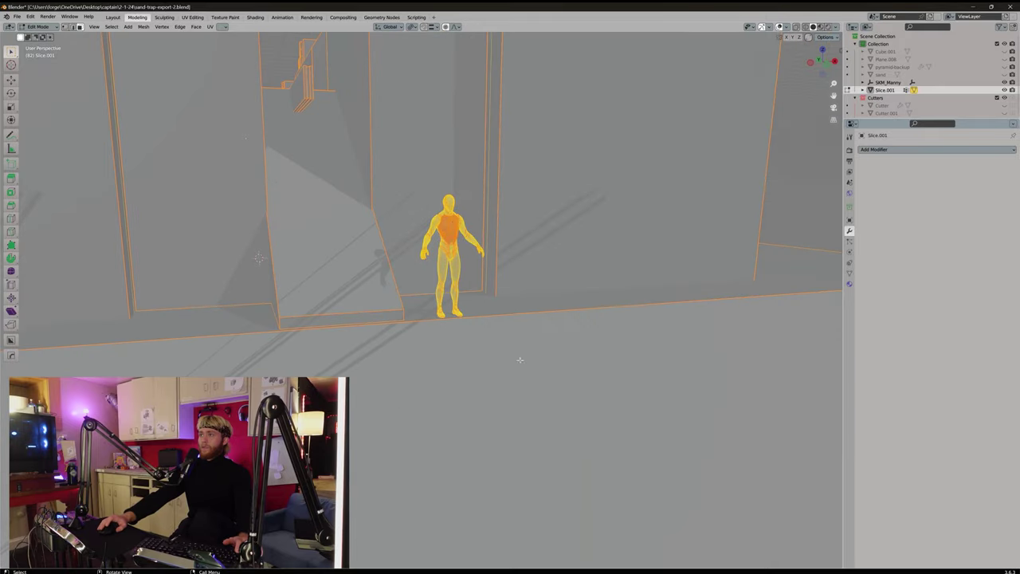
Snap the 3D cursor to the level mesh selection and close in on the character
key(Tab)
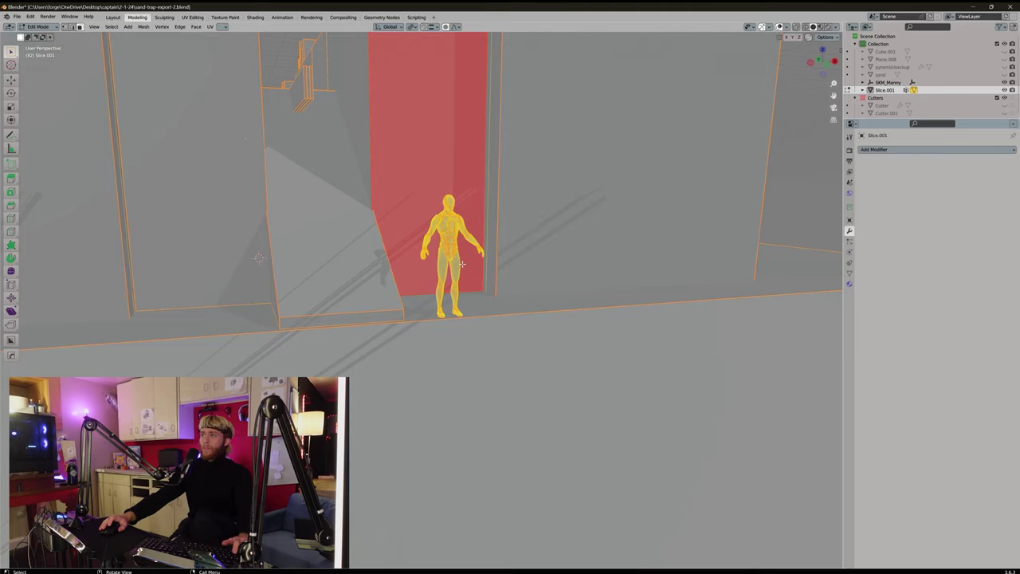
key(Tab)
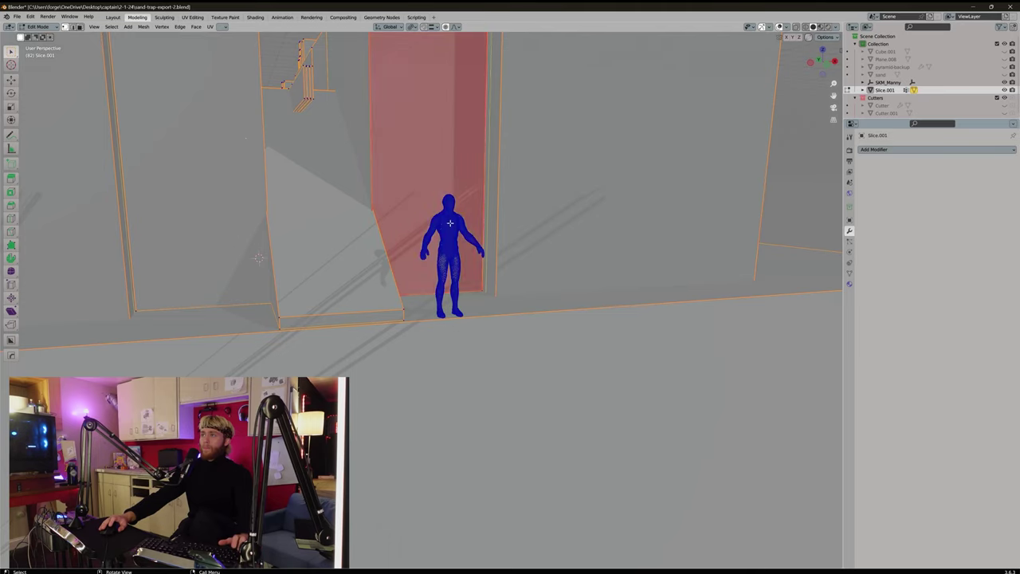
key(shift+s)
click(458, 309)
key(Tab)
middle_drag(503, 257, 517, 300)
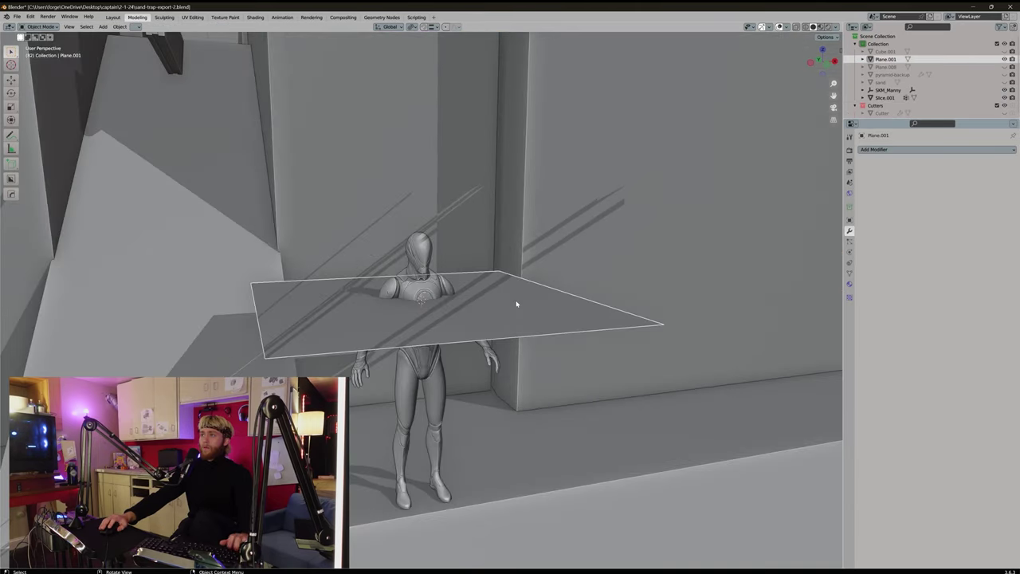
scroll(517, 300, up, 3)
In Edit Mode, enable X-ray, select all, and orbit around the character
key(Tab)
key(alt+z)
key(a)
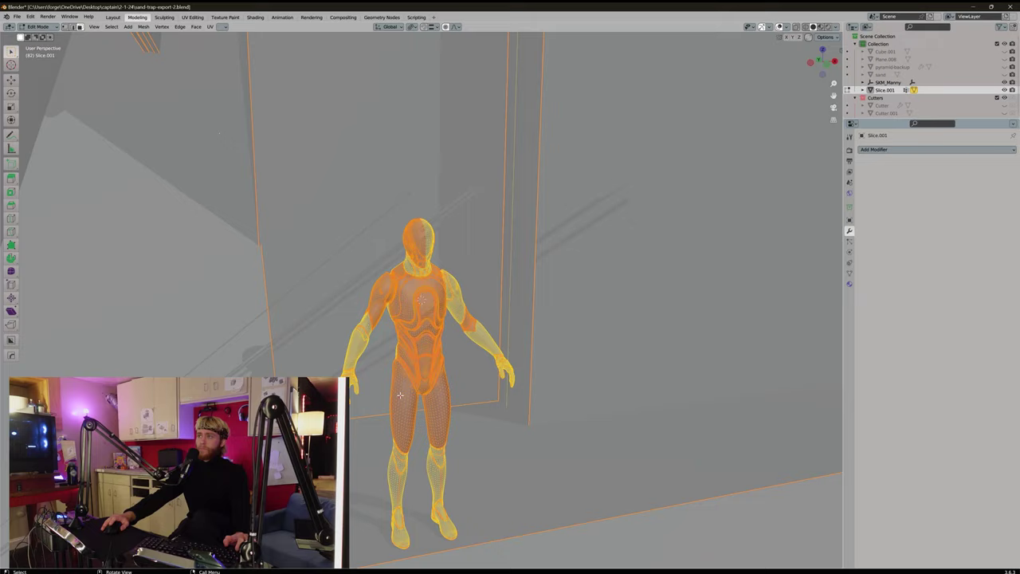
mouse_move(400, 394)
middle_down()
mouse_move(454, 272)
mouse_move(433, 237)
mouse_move(369, 334)
middle_up()
scroll(454, 271, up, 3)
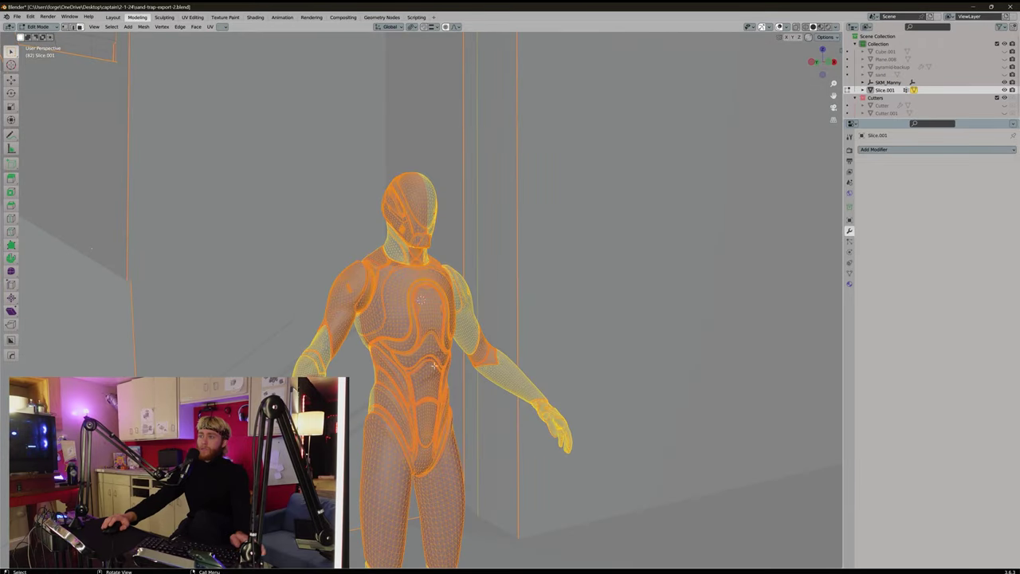
key(alt+Tab)
Create a new Open World level in the forge project
key(Tab)
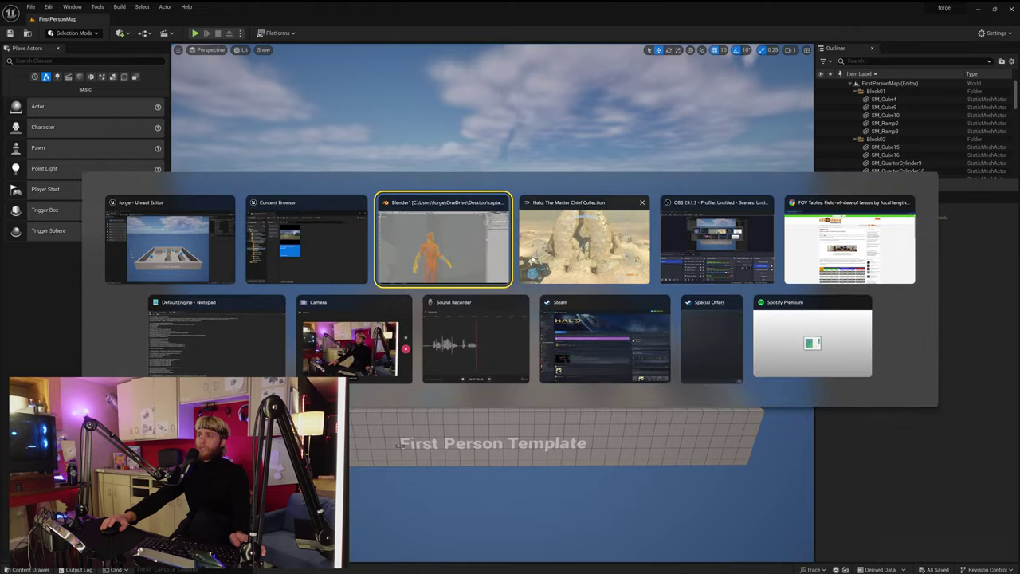
key(alt+Tab)
click(32, 10)
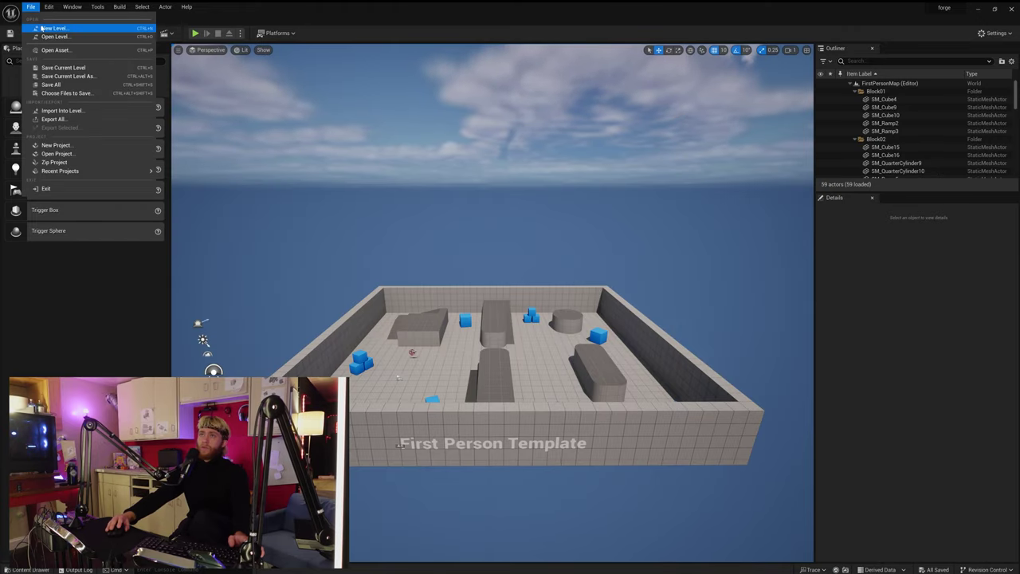
click(48, 29)
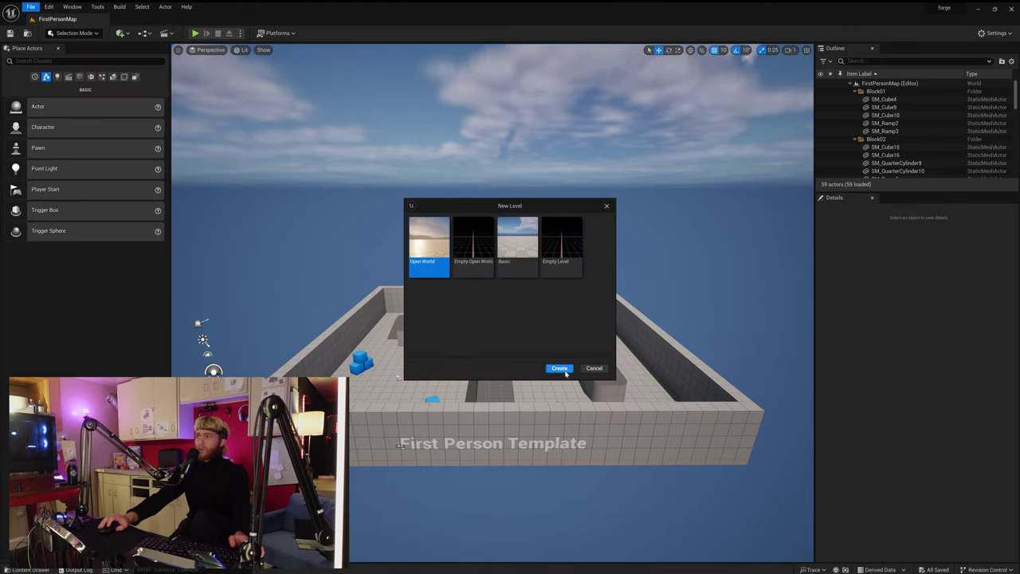
click(560, 367)
Load the UE4 Classic Layout for the editor
click(72, 6)
mouse_move(101, 247)
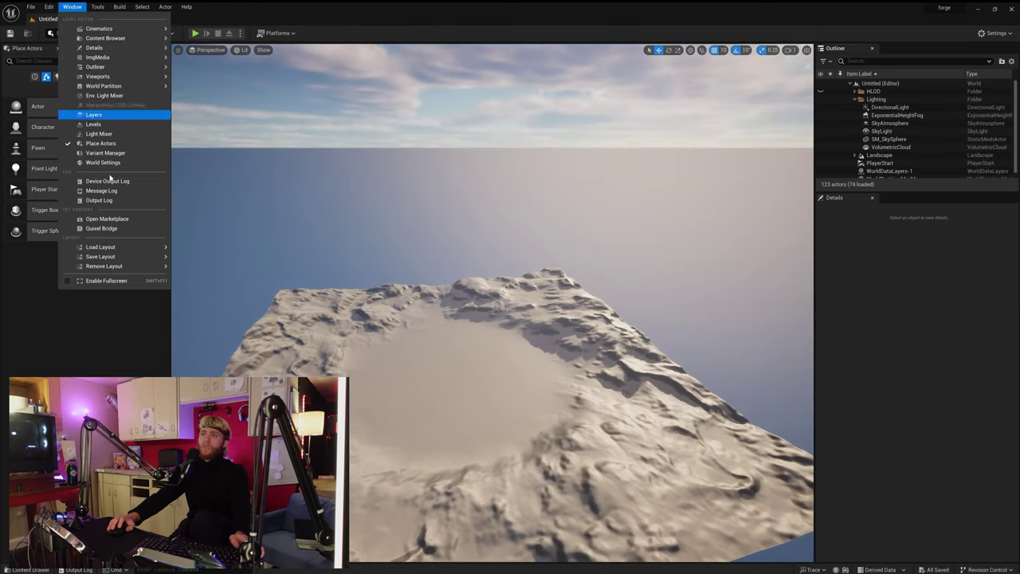
click(204, 266)
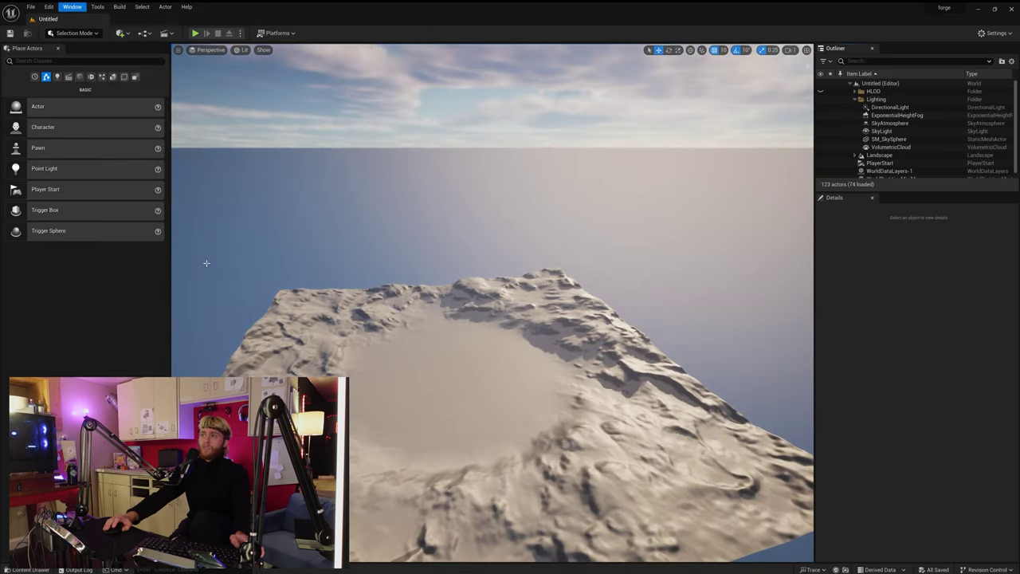
key(alt+Tab)
key(alt+Tab)
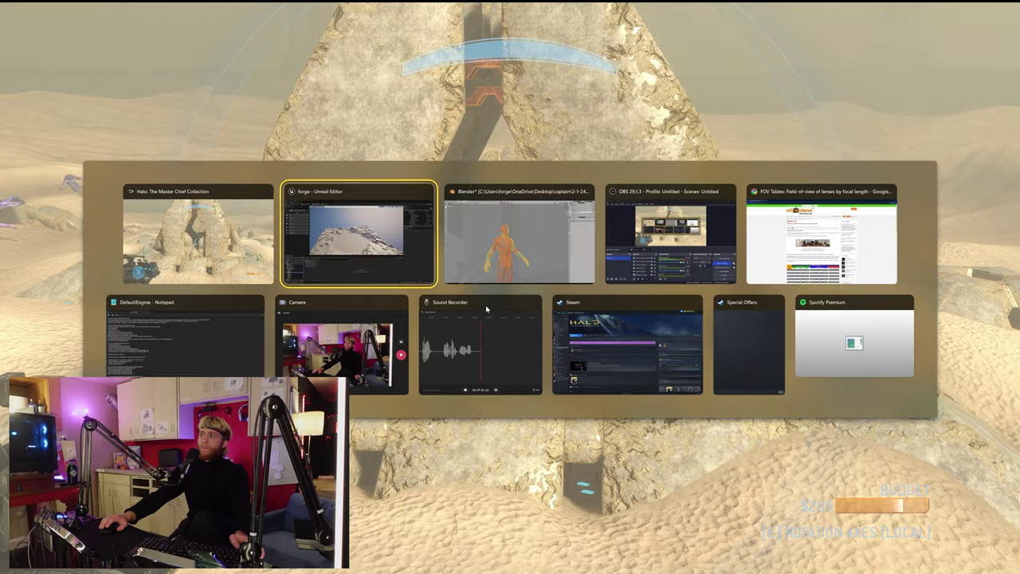
Export the structure as FBX with Mesh only object types
scroll(489, 276, down, 5)
mouse_move(508, 244)
middle_down()
mouse_move(491, 282)
mouse_move(446, 239)
middle_up()
scroll(492, 283, down, 5)
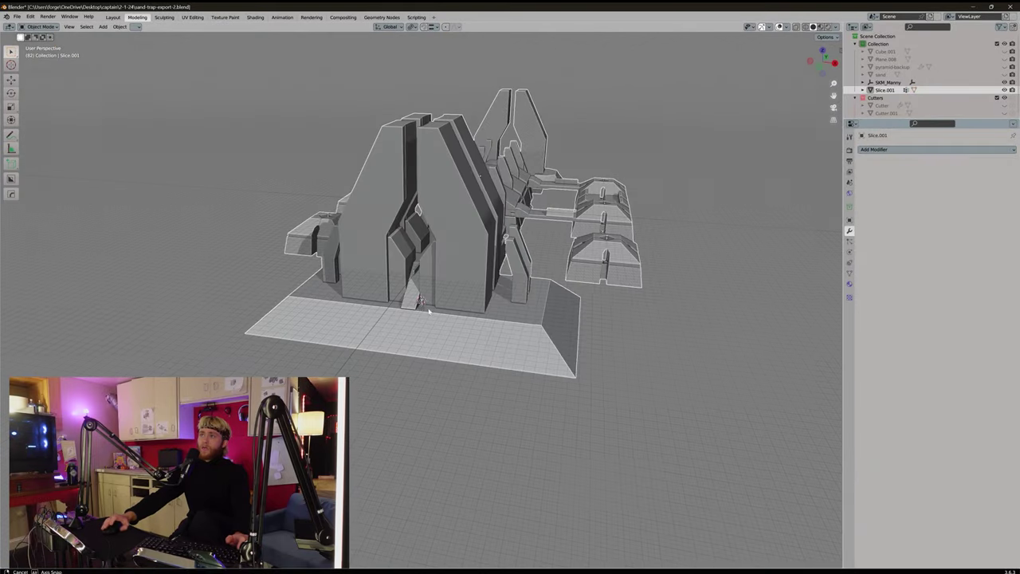
click(17, 16)
mouse_move(30, 127)
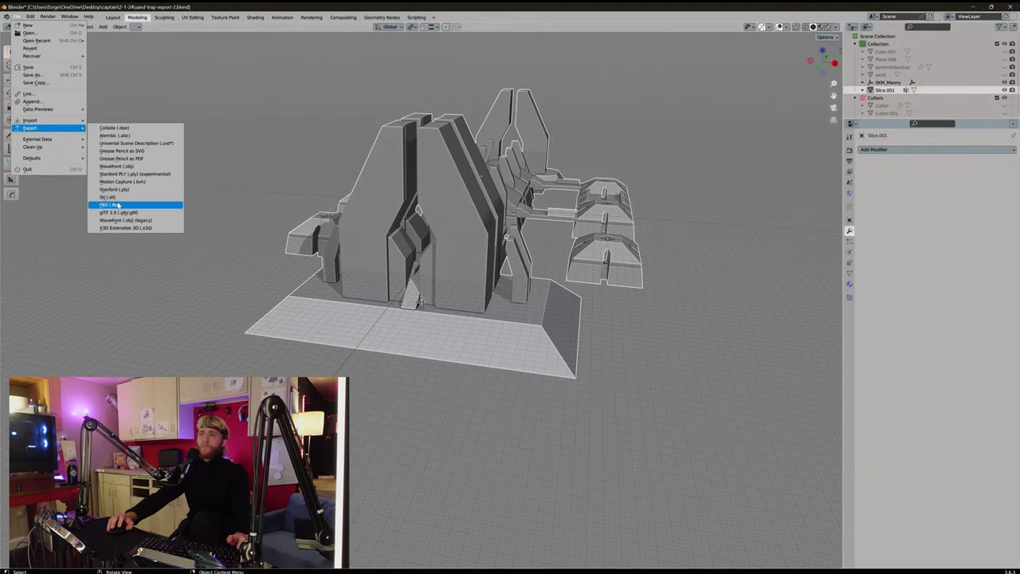
click(109, 204)
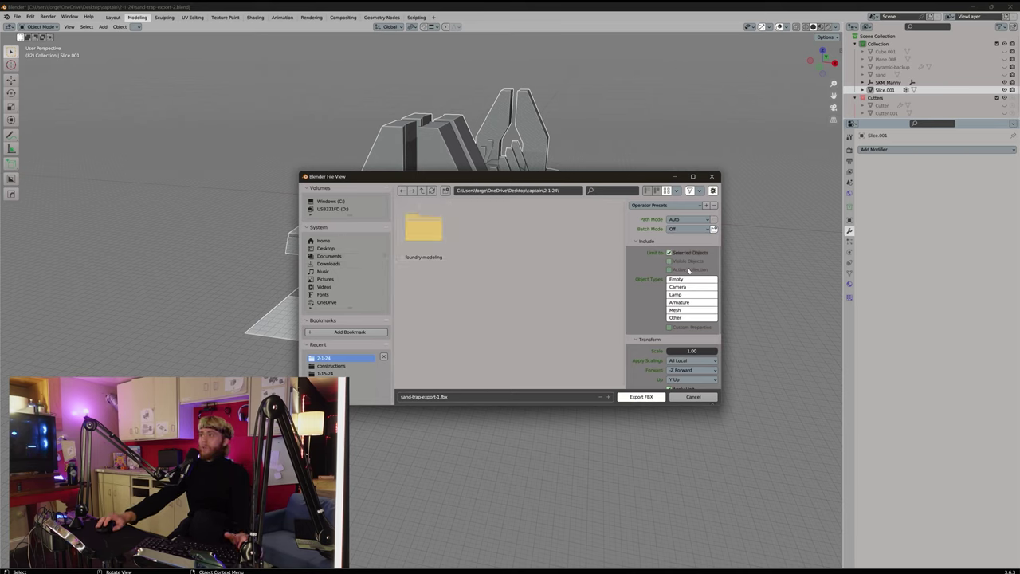
click(686, 311)
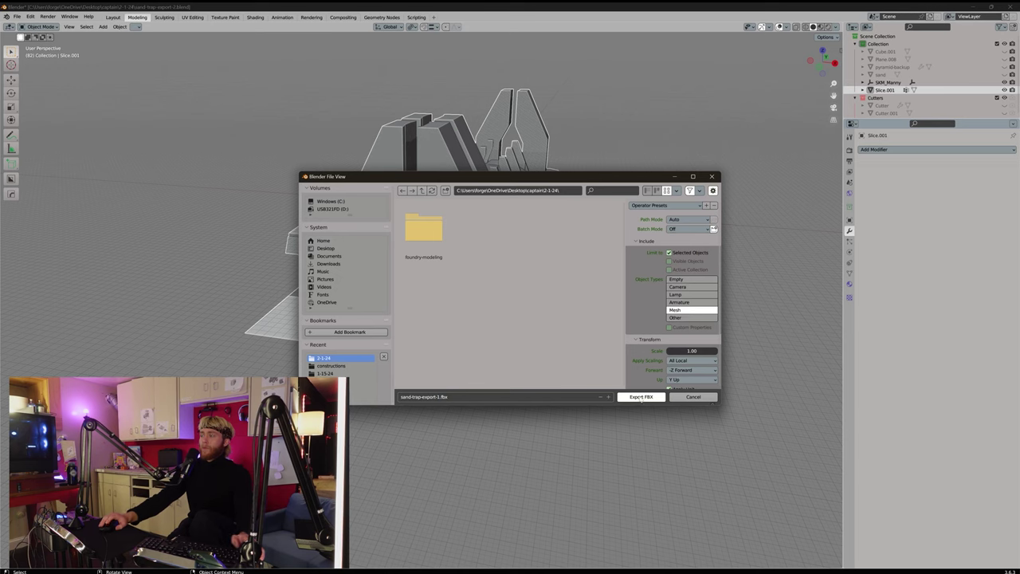
click(642, 397)
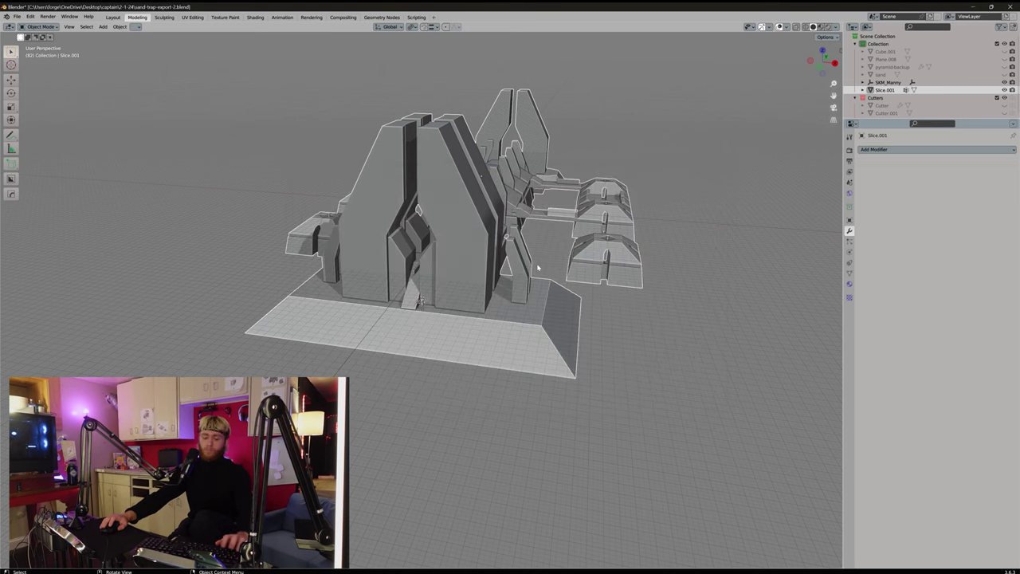
Add a Triangulate modifier to Slice.001 and re-export as sand-trap-export-1.fbx, Mesh only
key(shift+q)
click(474, 236)
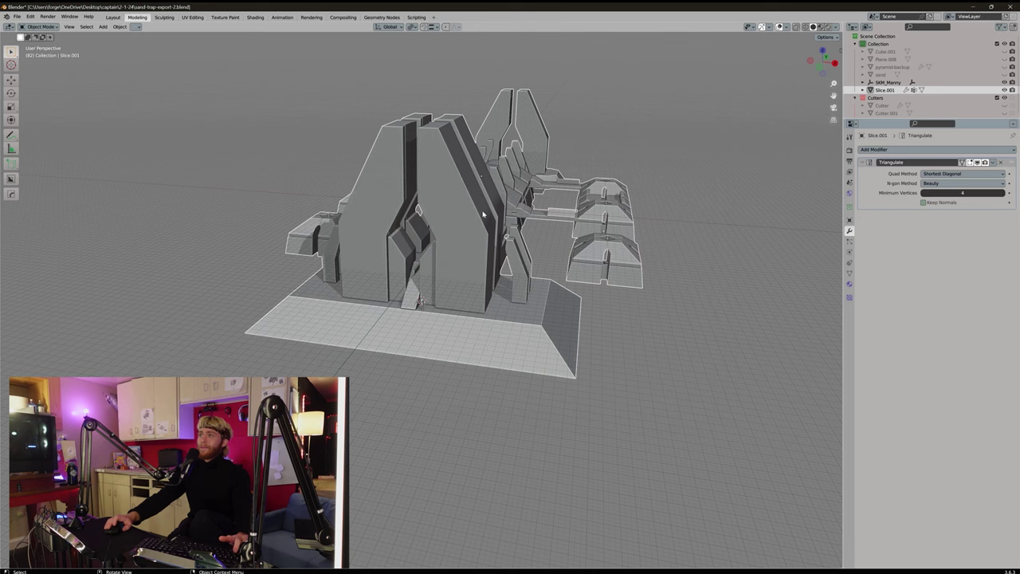
click(15, 17)
mouse_move(32, 128)
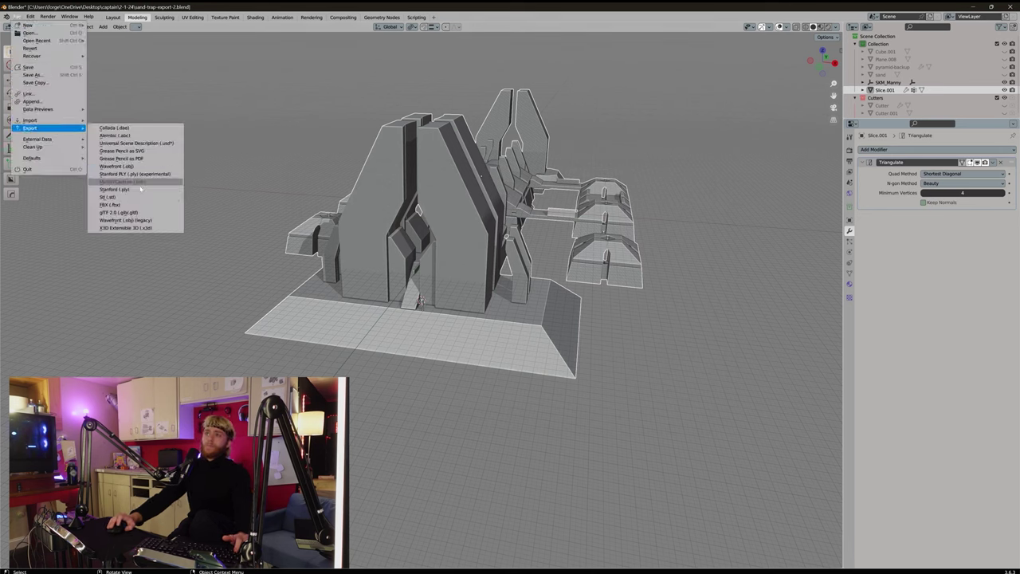
click(123, 206)
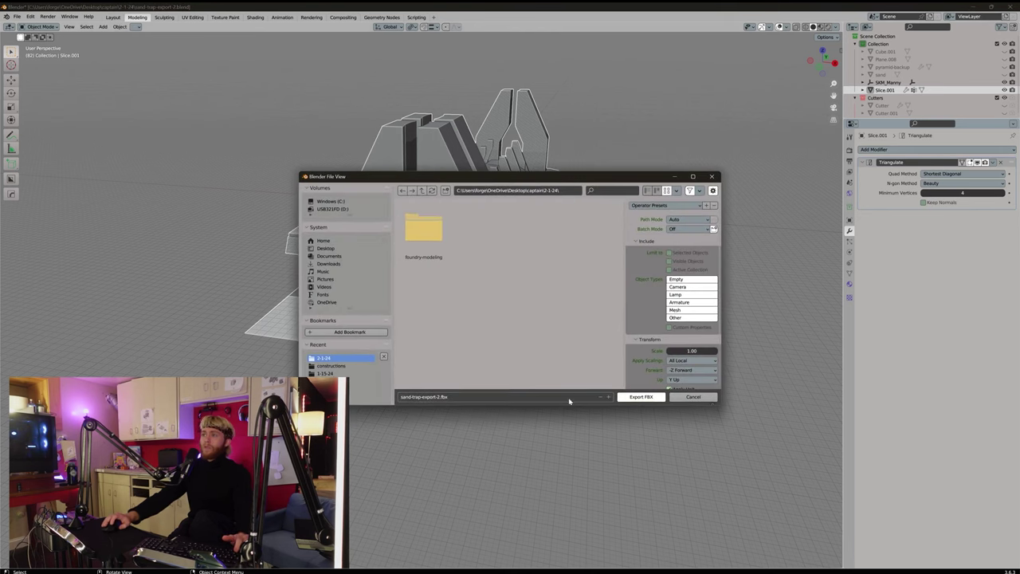
click(441, 396)
double_click(441, 396)
text(1)
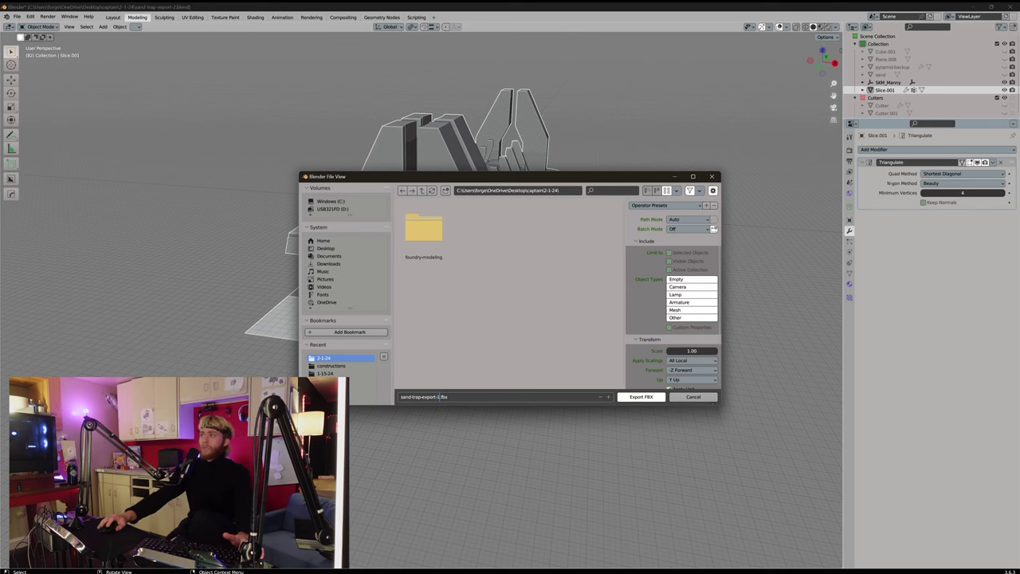
click(679, 310)
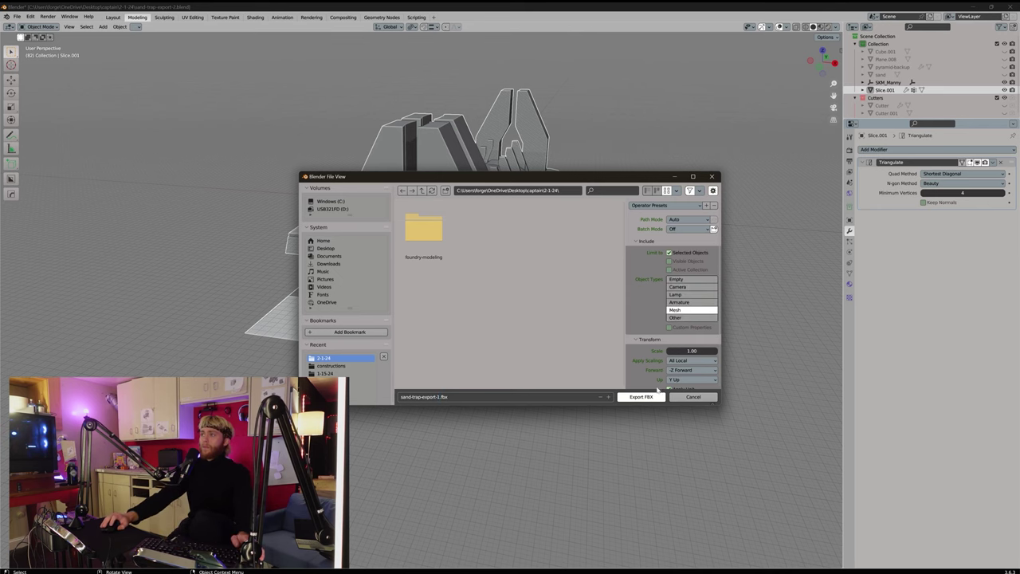
click(638, 397)
key(alt+Tab)
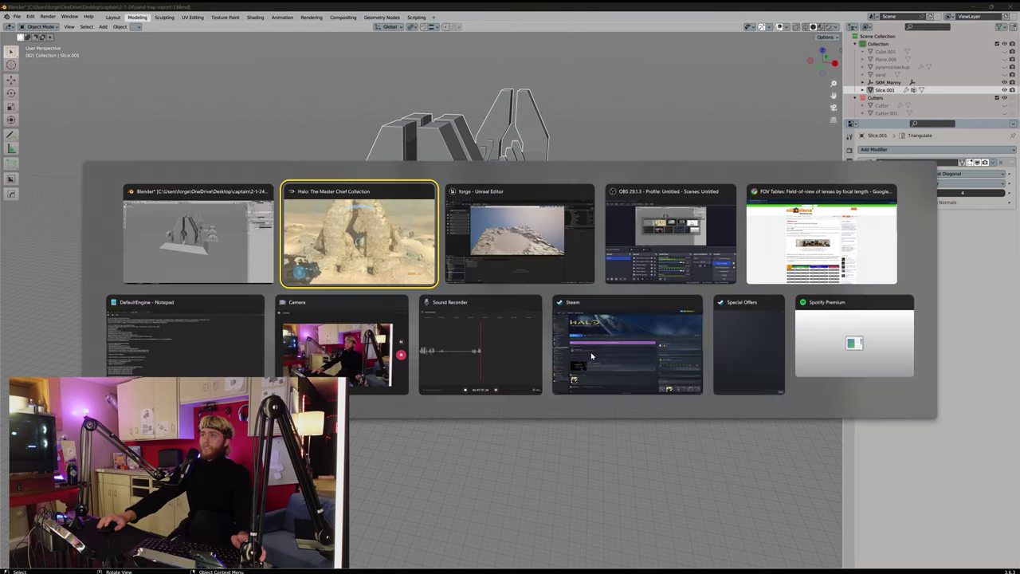
key(alt+Tab)
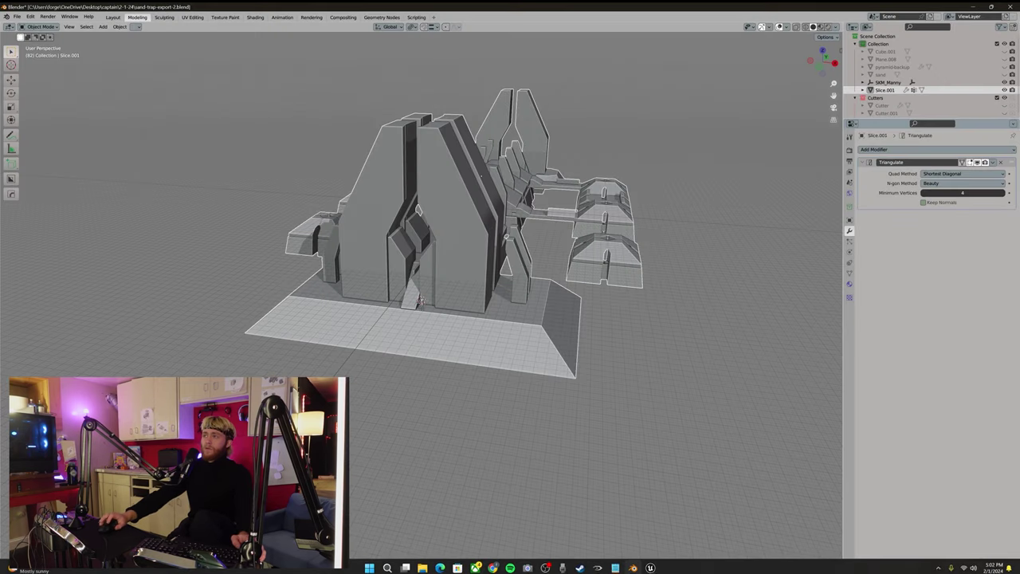
Drag sand-trap-export-1.fbx from the 2-1-24 folder into Unreal's Content Drawer
key(alt+Tab)
key(alt+Tab)
key(alt+shift+Tab)
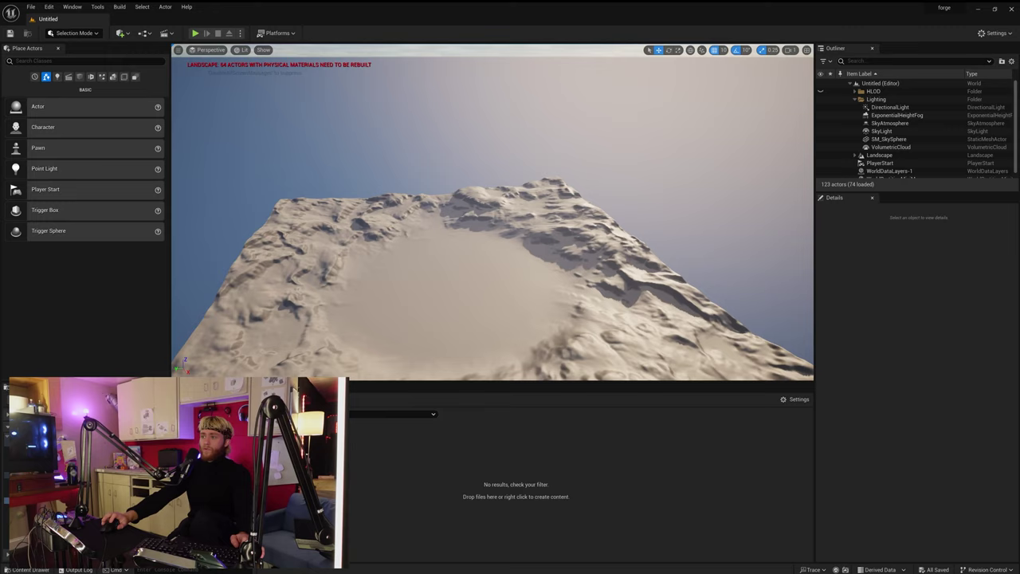
key(alt+Tab)
click(422, 567)
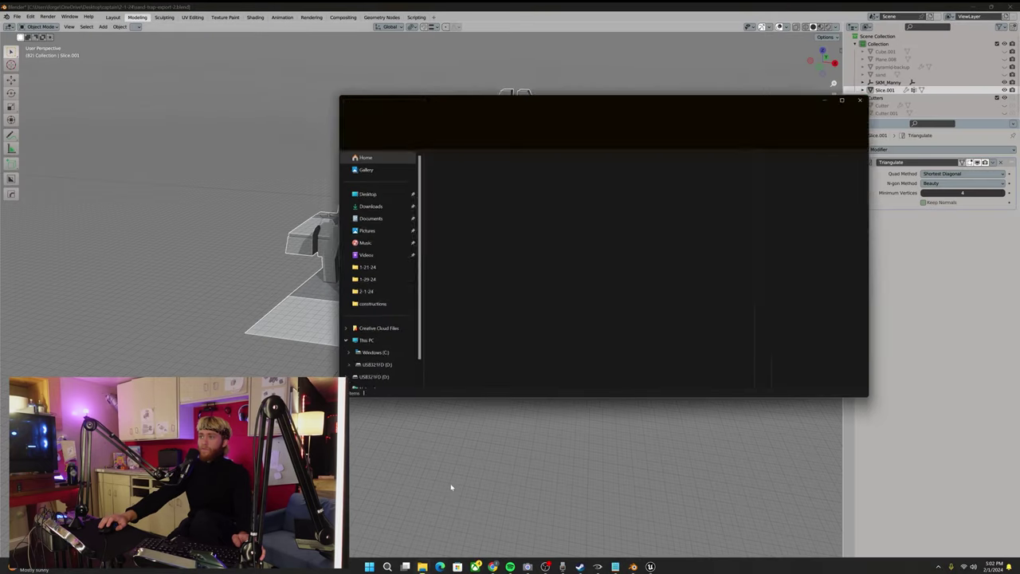
click(369, 297)
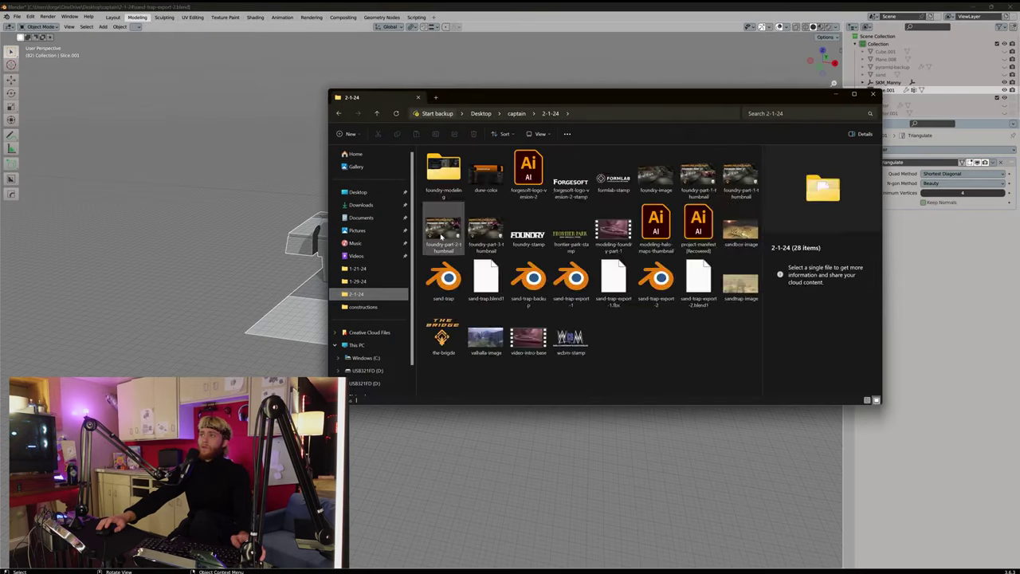
key(alt+Tab)
key(alt+Tab)
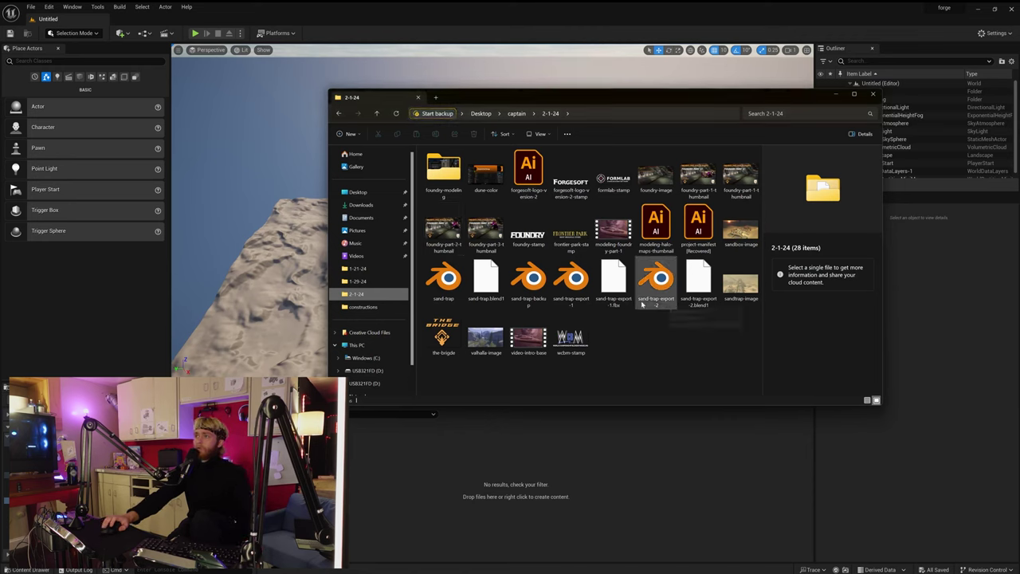
click(567, 289)
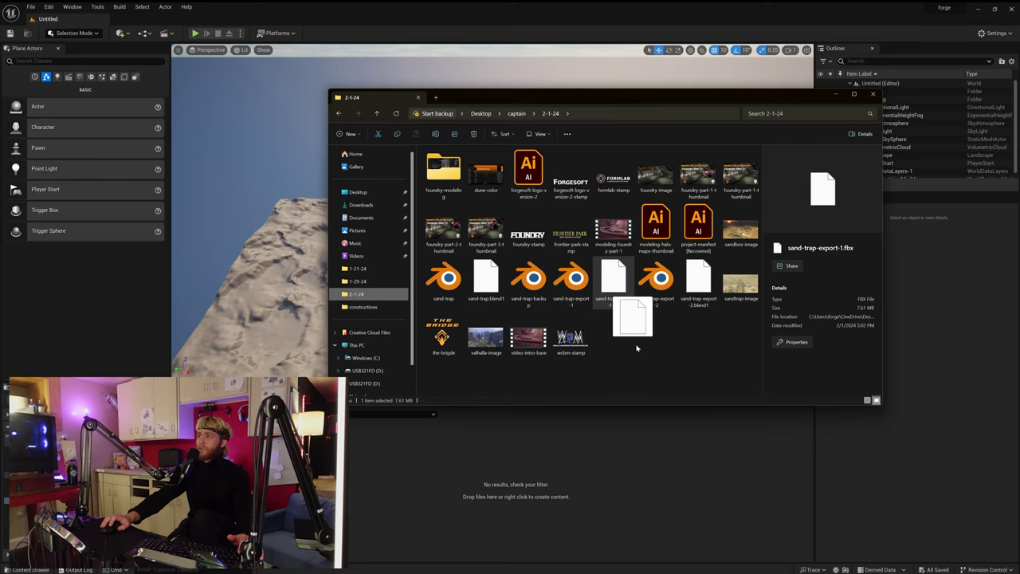
drag(636, 347, 664, 457)
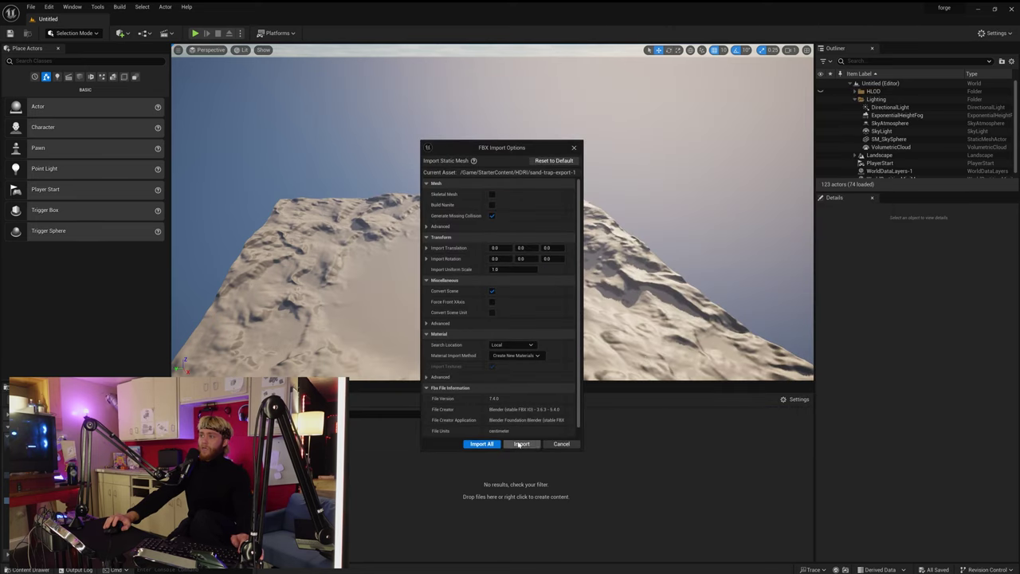
Import the sand-trap FBX mesh and dismiss the Message Log
click(518, 444)
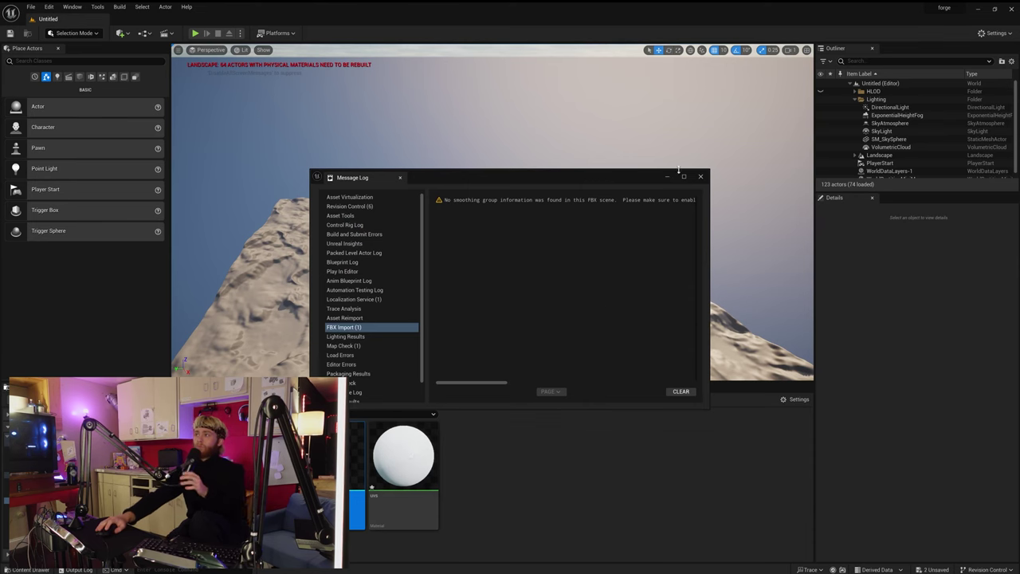
click(700, 176)
right_drag(510, 239, 510, 239)
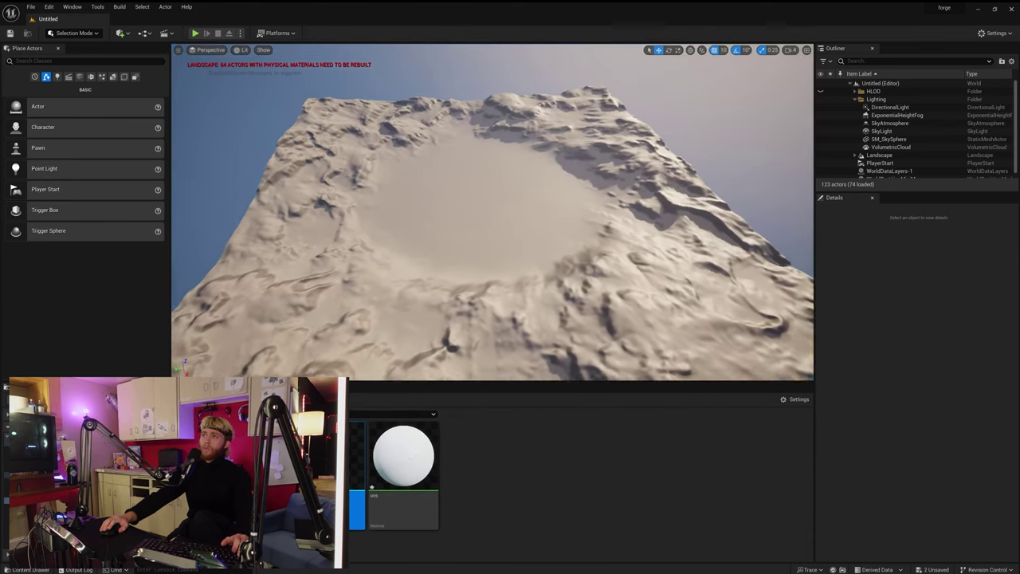
right_drag(459, 216, 459, 215)
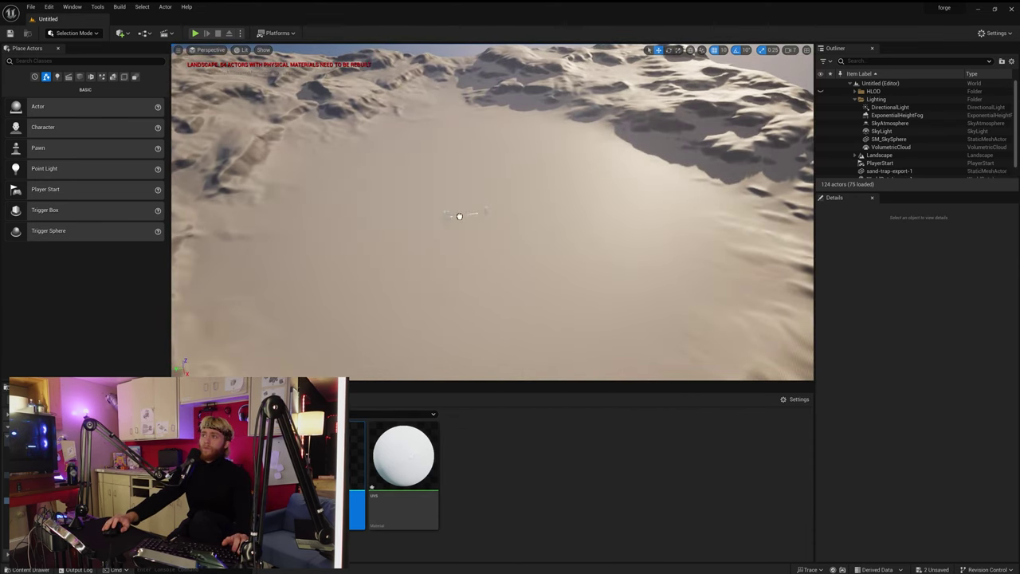
Select sand-trap-export-1 and raise it to Z 730 above the desert floor
click(459, 216)
key(f)
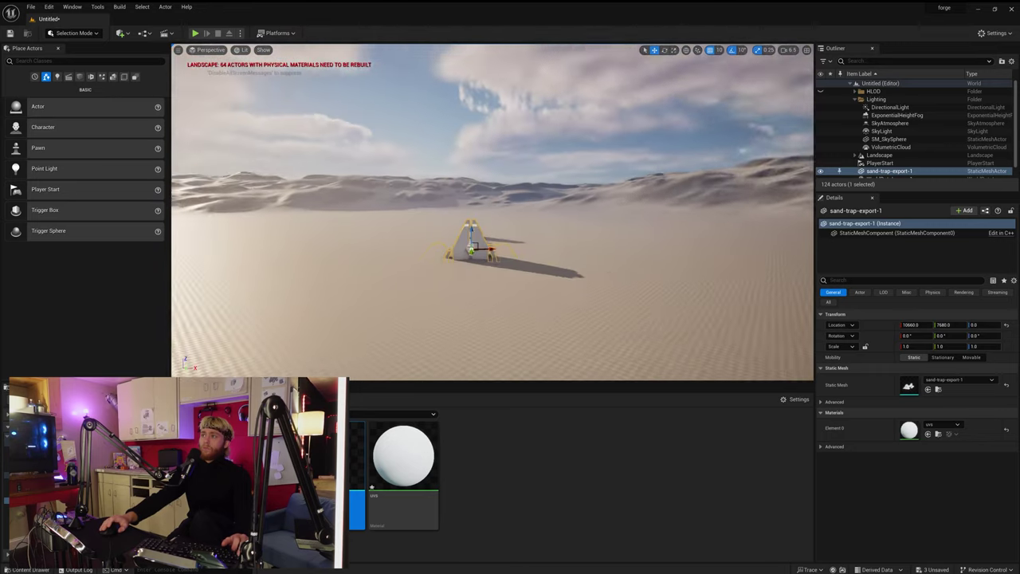
right_drag(509, 239, 510, 239)
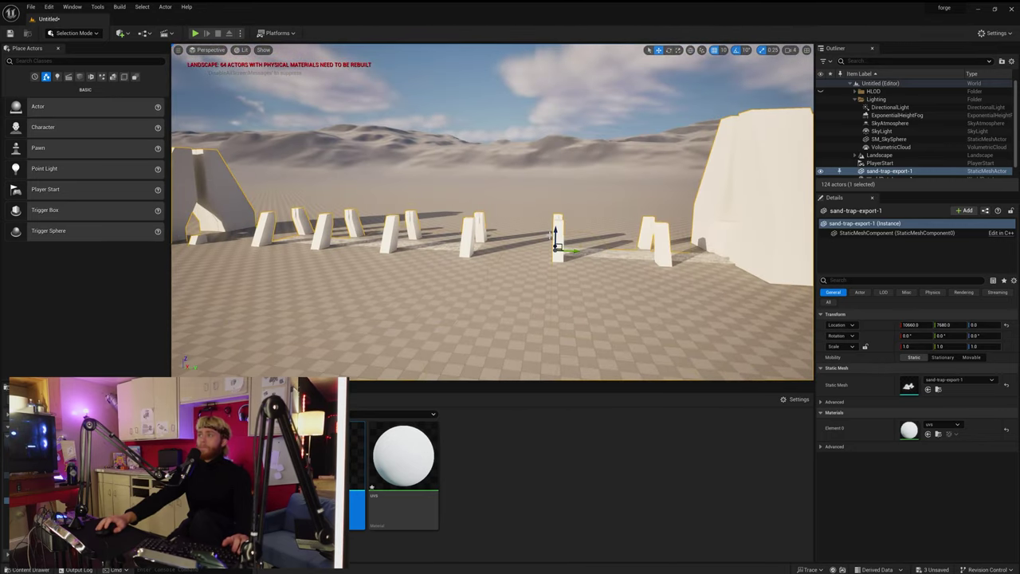
drag(556, 232, 559, 181)
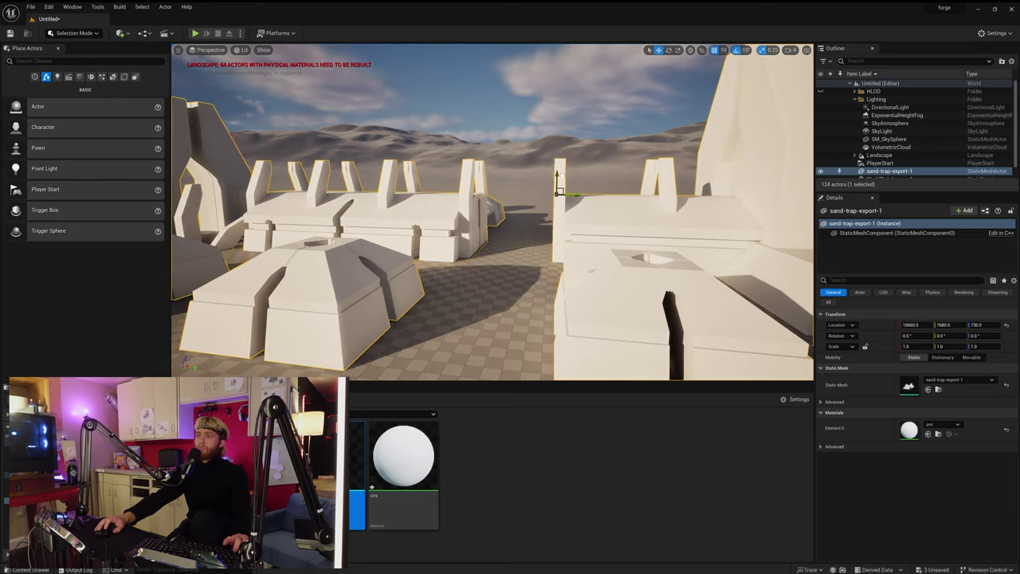
right_drag(558, 187, 558, 187)
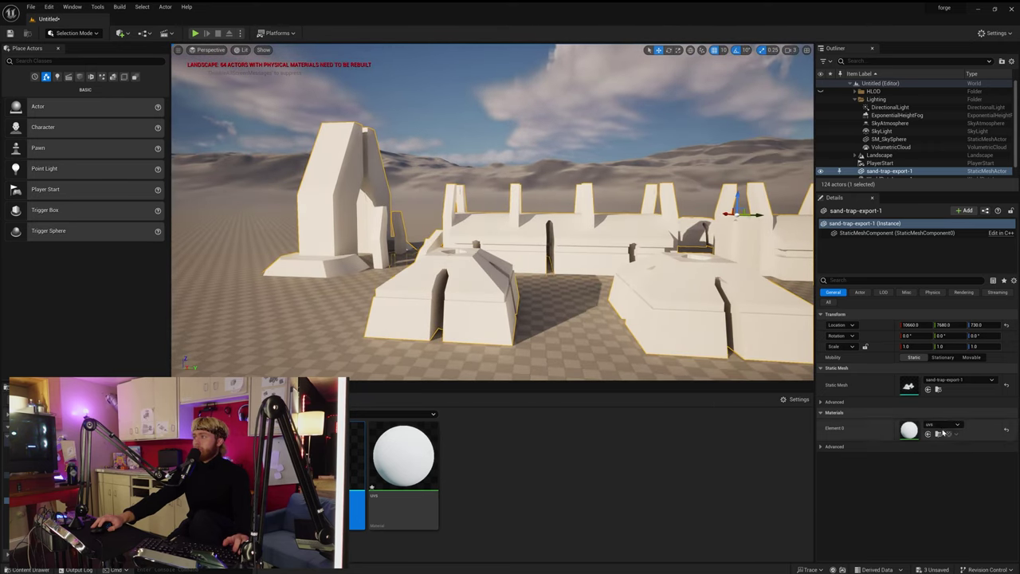
click(797, 362)
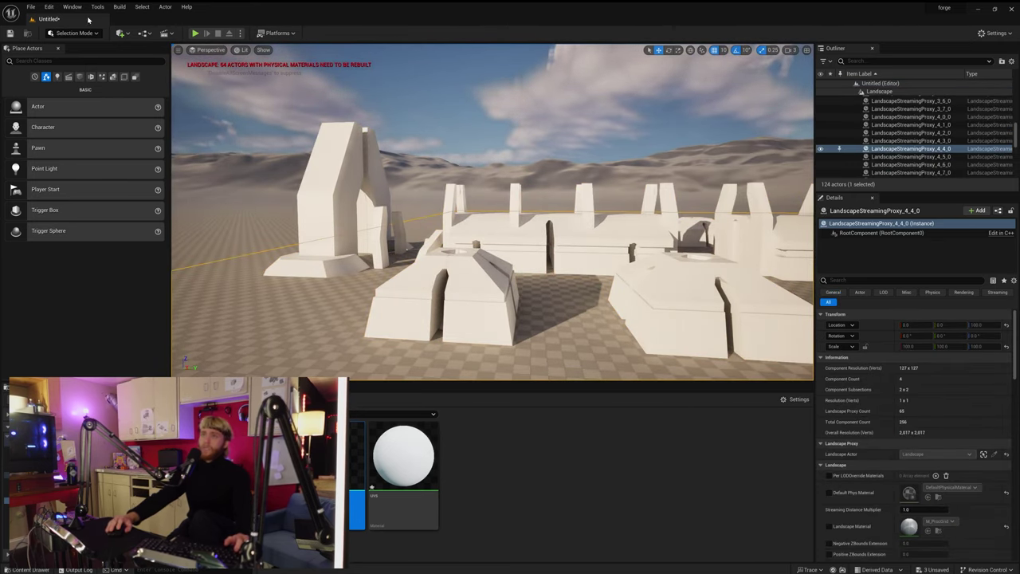
Open Quixel Bridge from the Window menu and sign in with the Epic account email and password
click(145, 8)
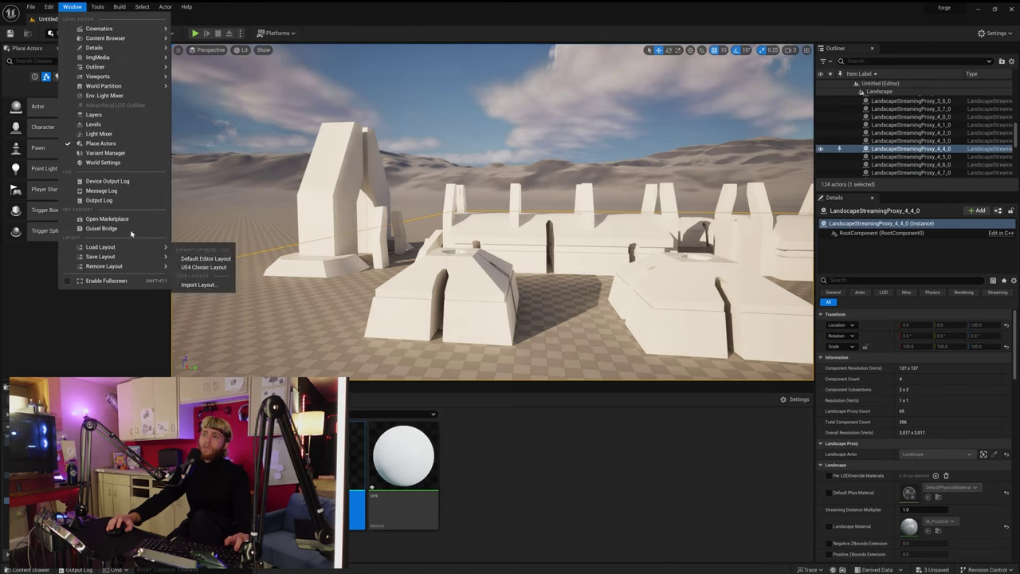
click(151, 228)
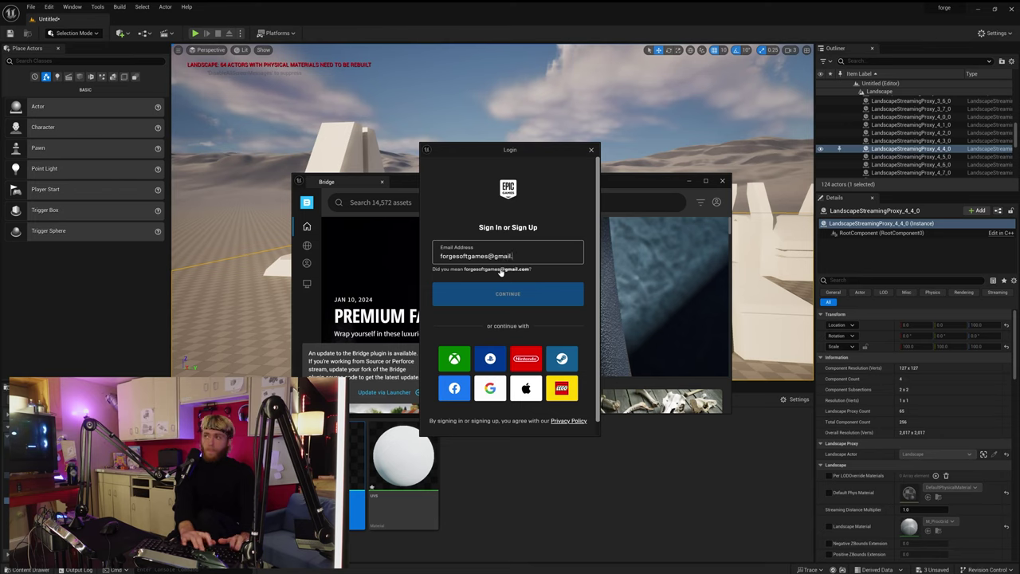
click(500, 270)
key(Return)
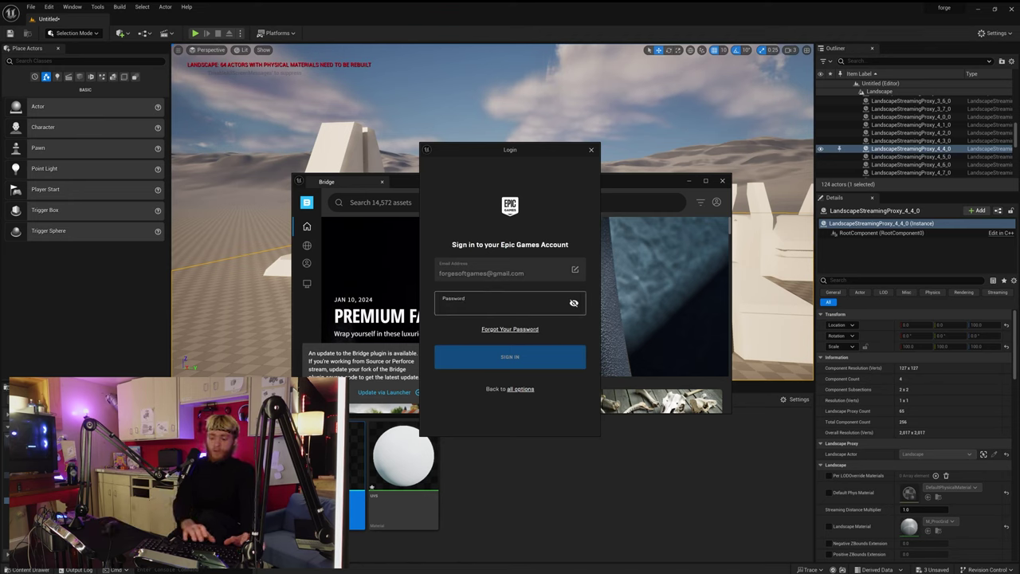
text(•)
key(BackSpace)
text(•••)
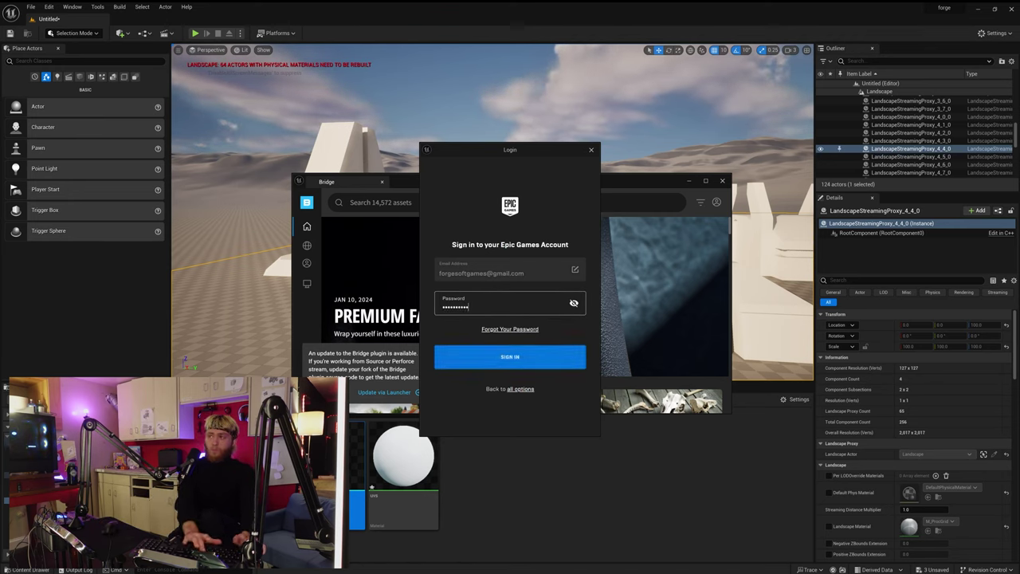
text(•••)
key(Return)
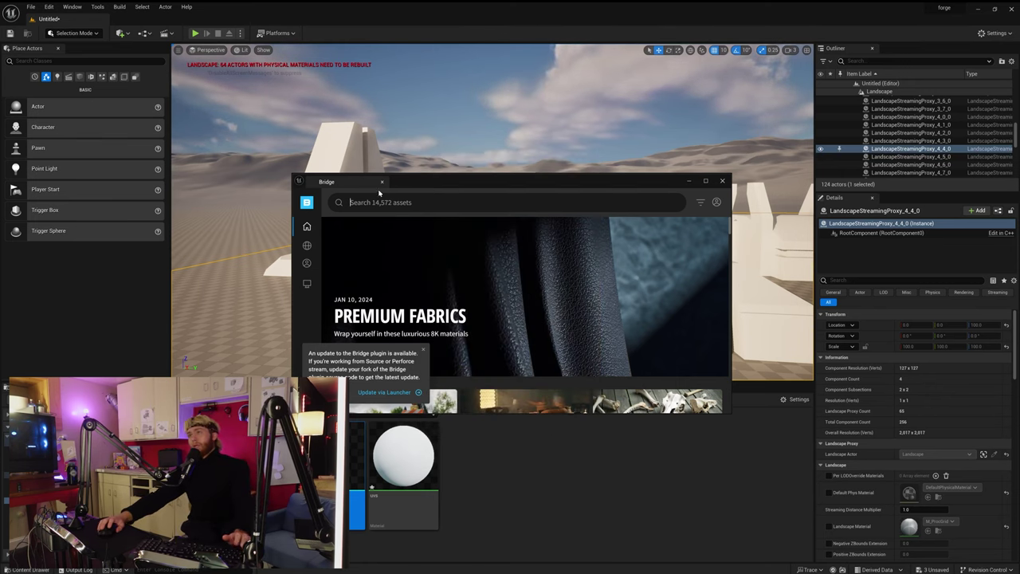
Search Bridge for 'sand' and open the Rippled Sand surface
drag(399, 187, 402, 94)
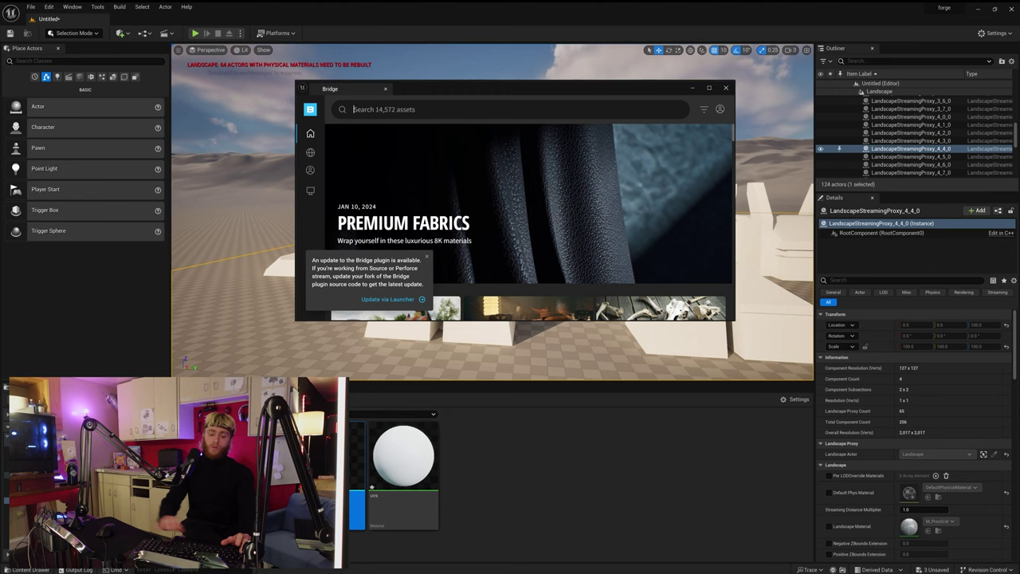
text(sand)
key(Return)
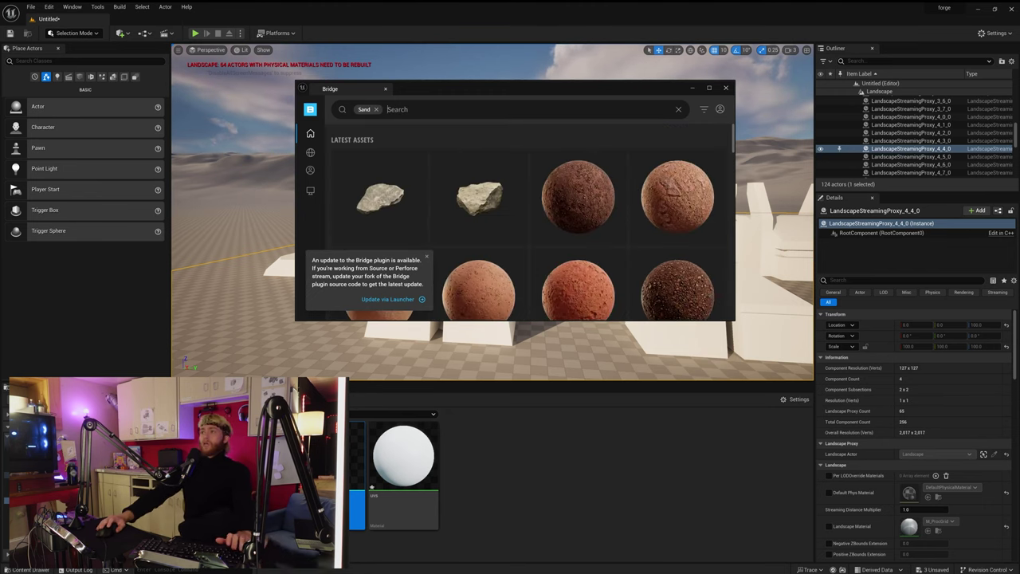
scroll(530, 193, down, 3)
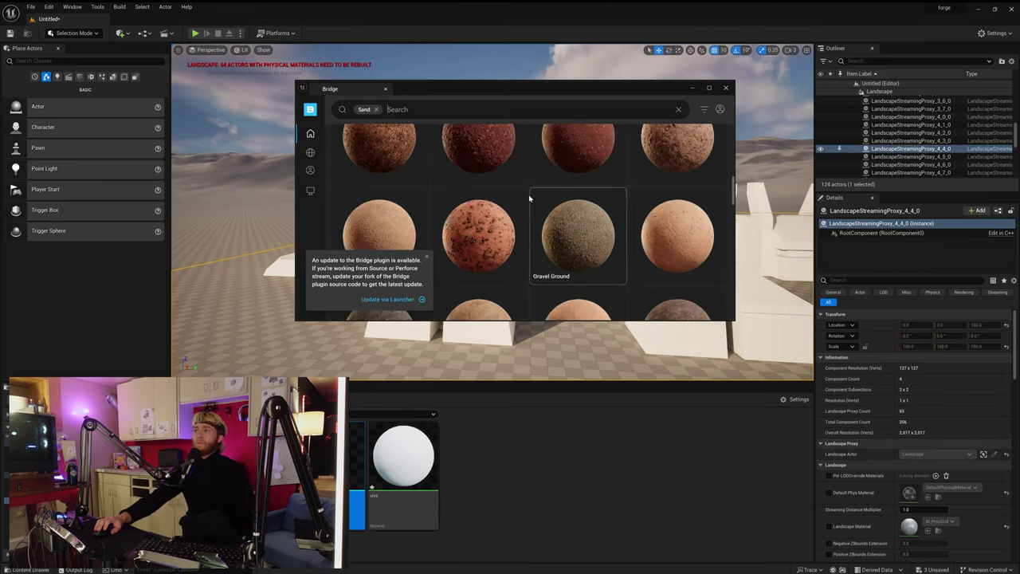
scroll(546, 200, down, 2)
scroll(585, 214, down, 2)
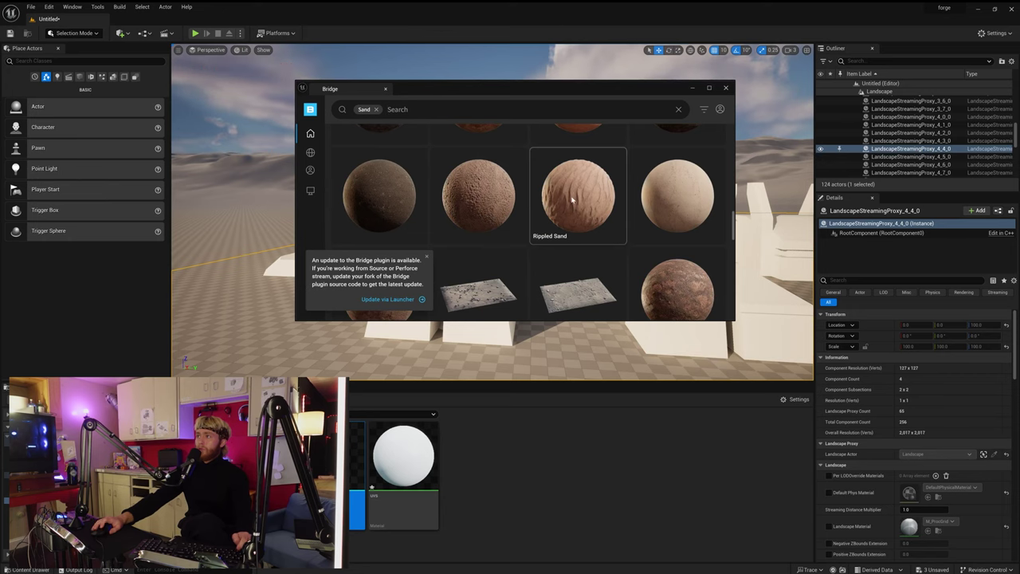
click(585, 211)
Return to Bridge, maximize it, and sign in to download Rippled Sand
key(alt+Tab)
key(alt+Tab)
key(alt+Tab)
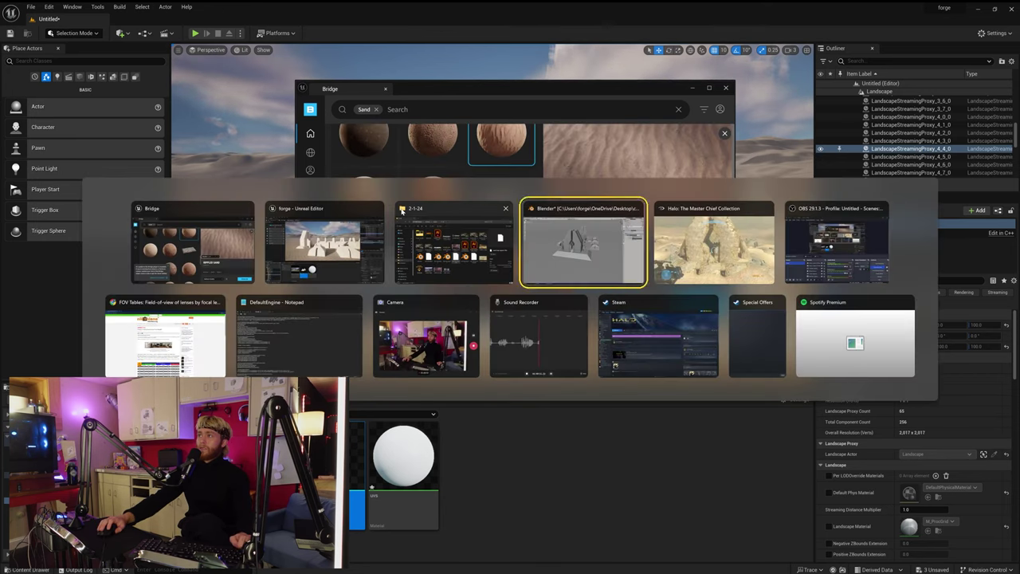
key(alt+Tab)
key(alt+Tab)
click(402, 209)
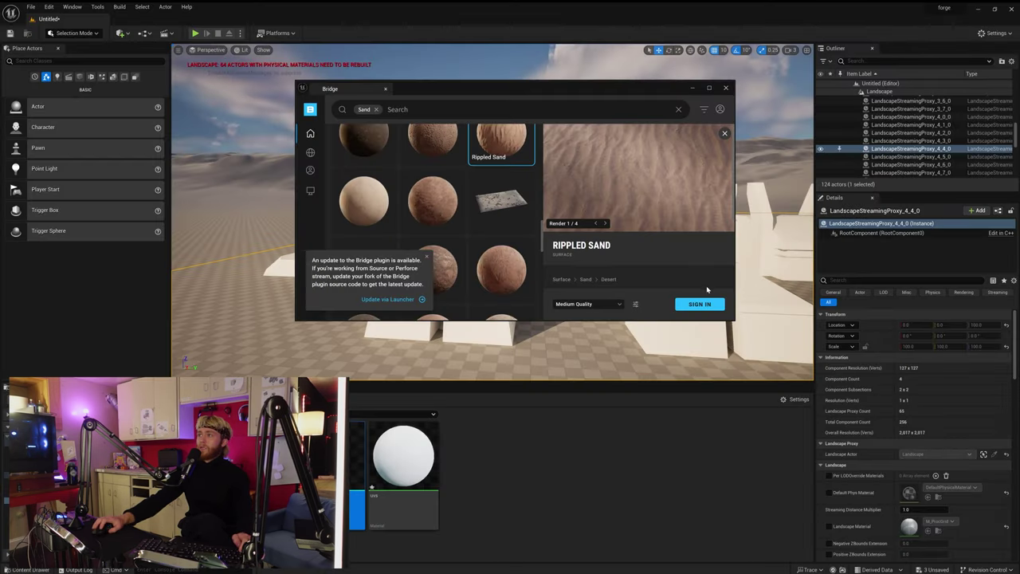
scroll(652, 253, down, 3)
scroll(584, 221, up, 1)
scroll(584, 221, up, 2)
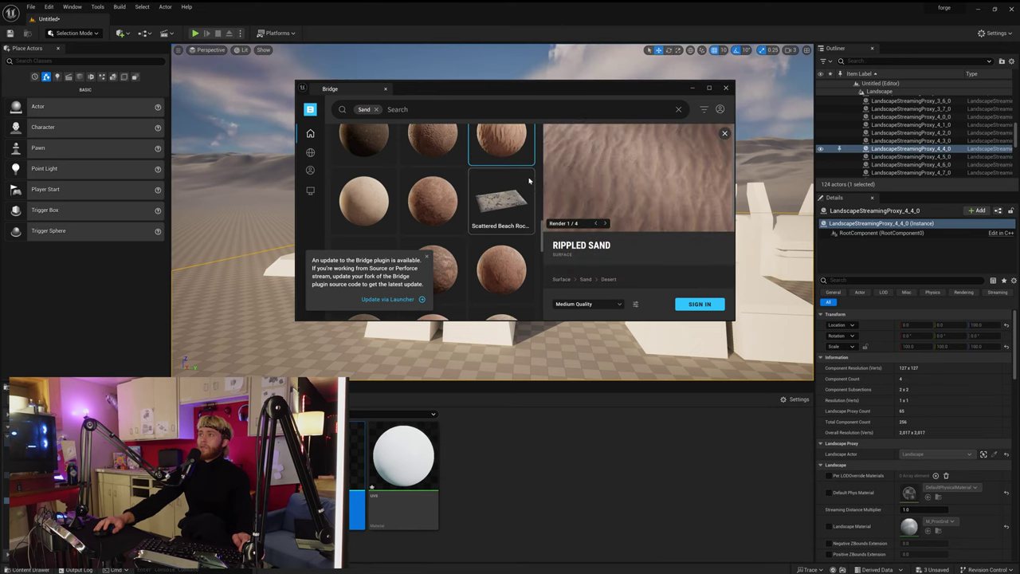
double_click(584, 88)
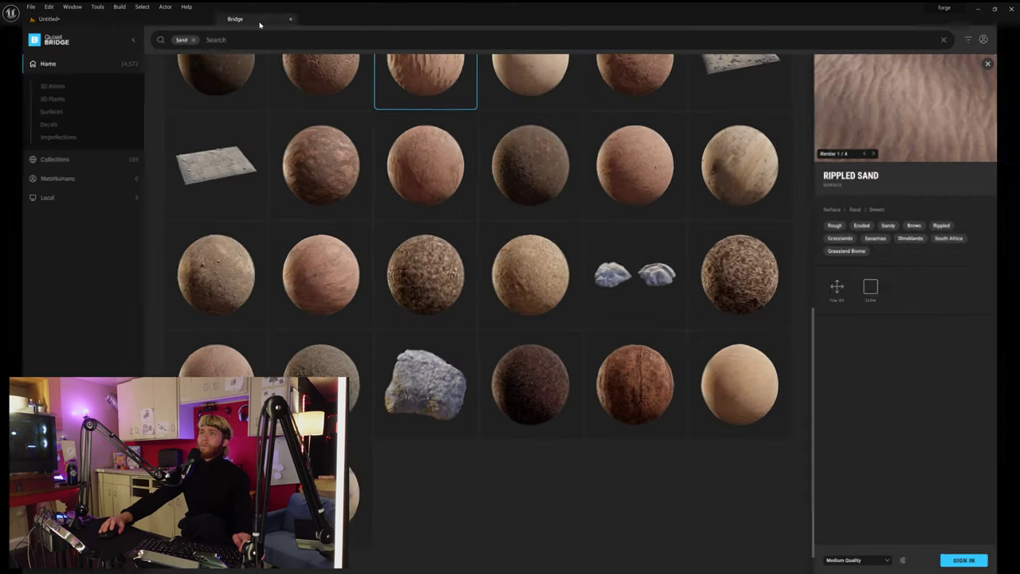
click(980, 560)
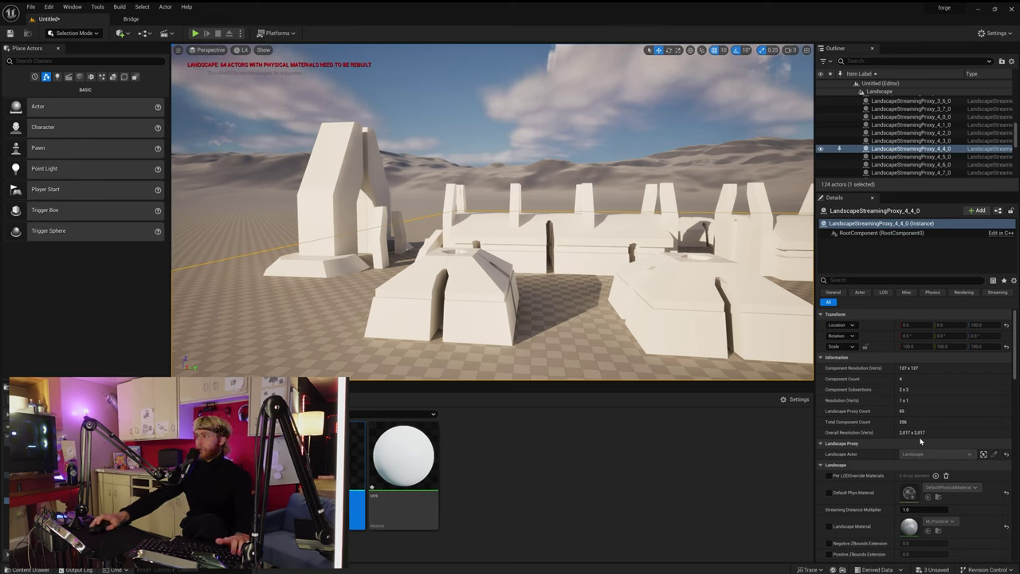
Set the Landscape Material to M_Rock_Sandstone
scroll(900, 120, up, 5)
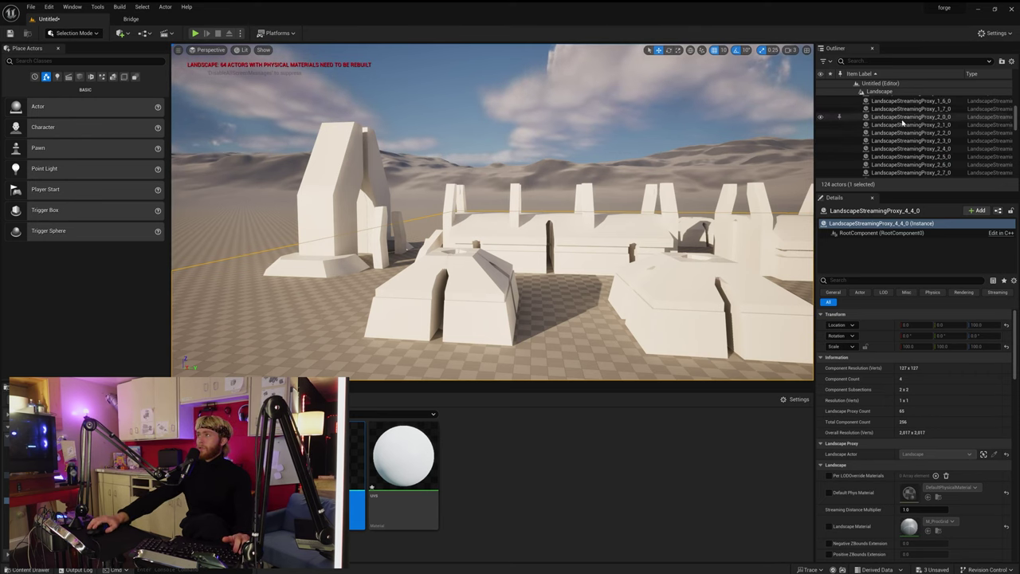
scroll(900, 118, up, 5)
scroll(900, 120, up, 2)
click(880, 155)
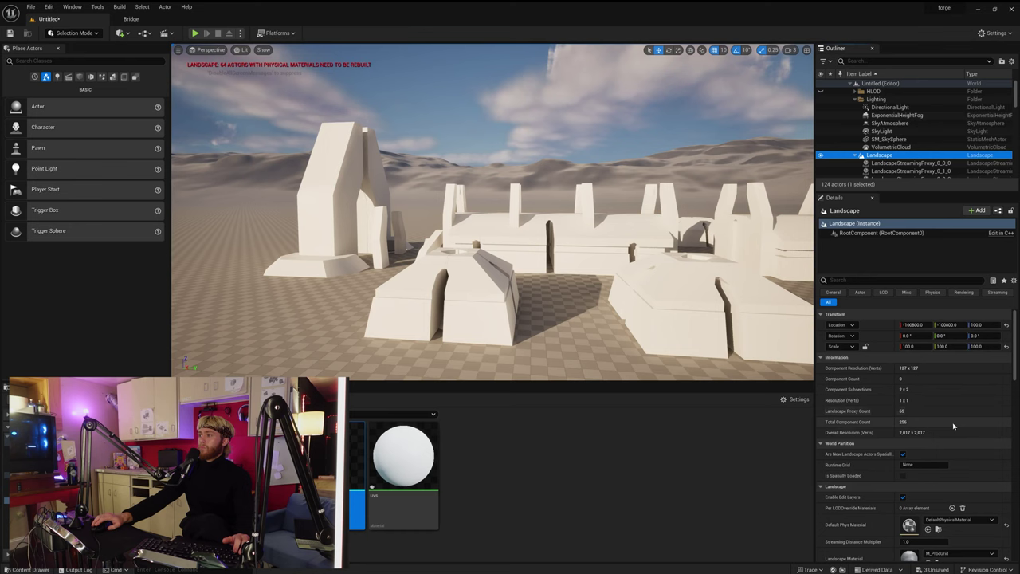
scroll(964, 516, down, 2)
click(956, 476)
text(r)
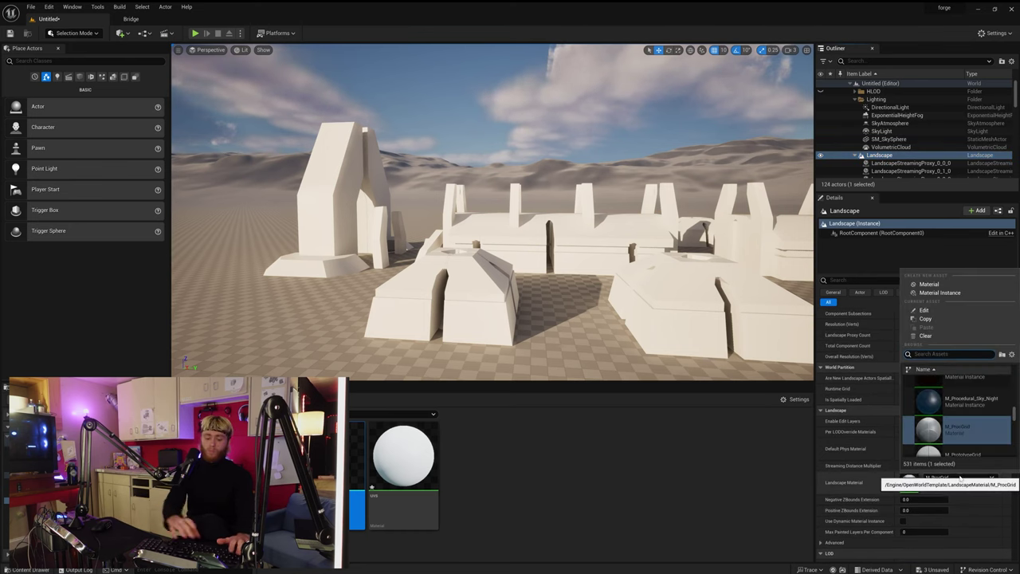
text(ippl)
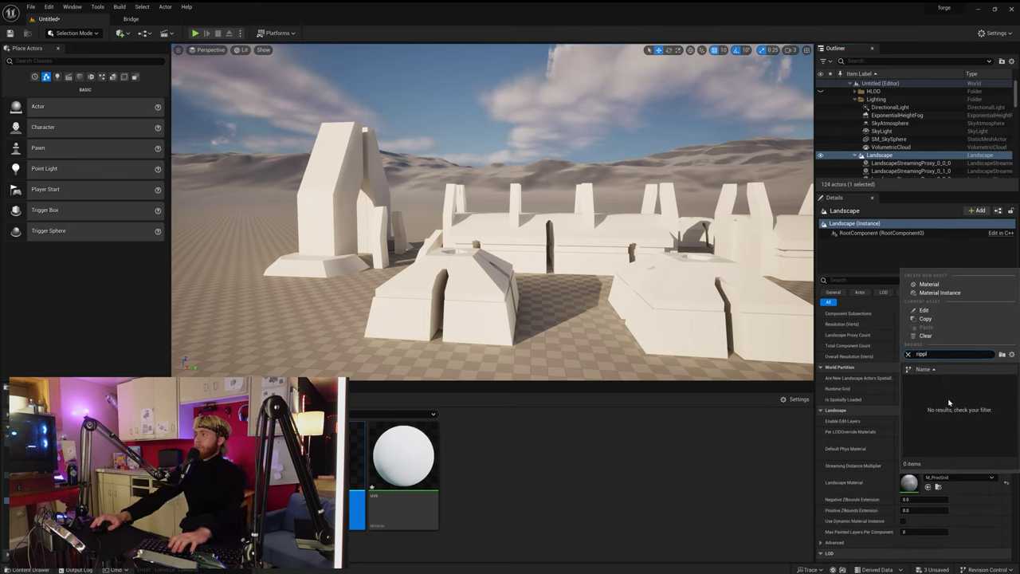
key(BackSpace)
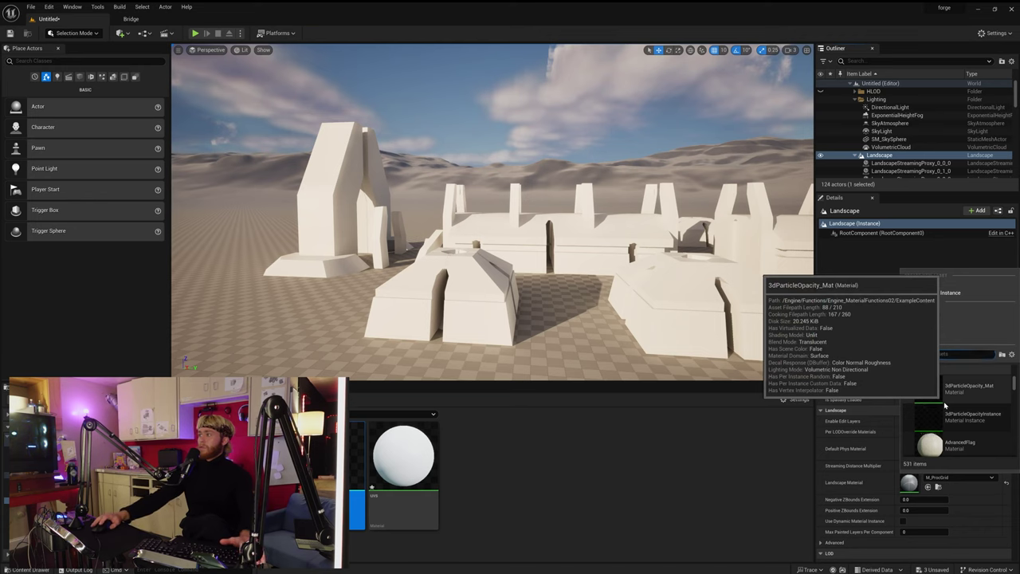
key(Escape)
click(956, 477)
text(sand)
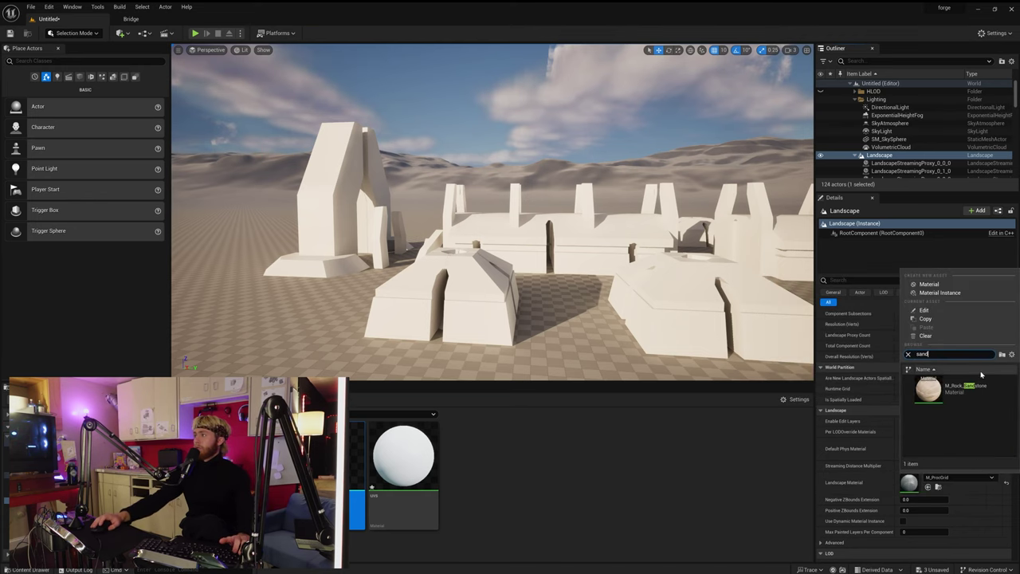
key(Escape)
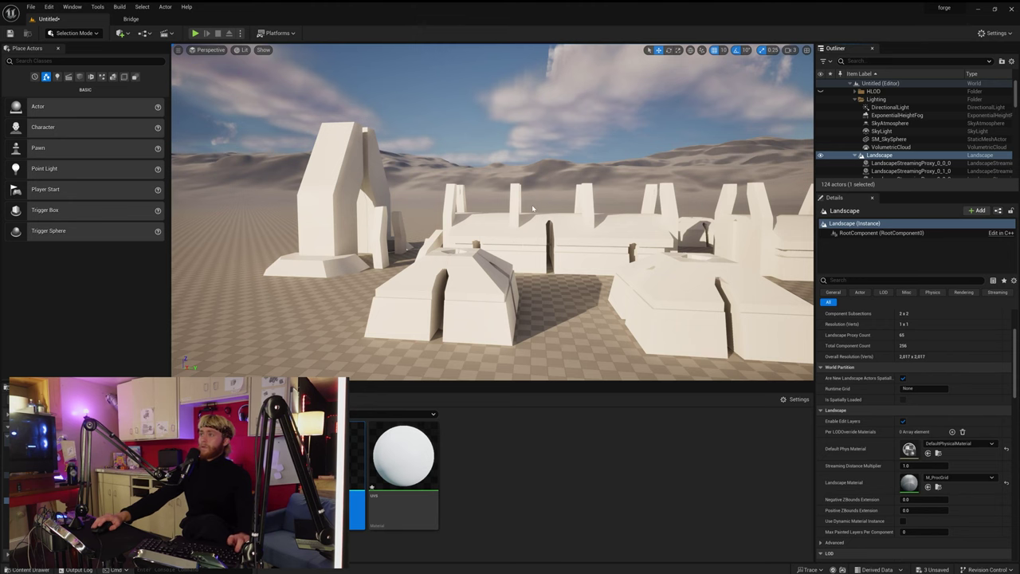
right_drag(536, 237, 536, 236)
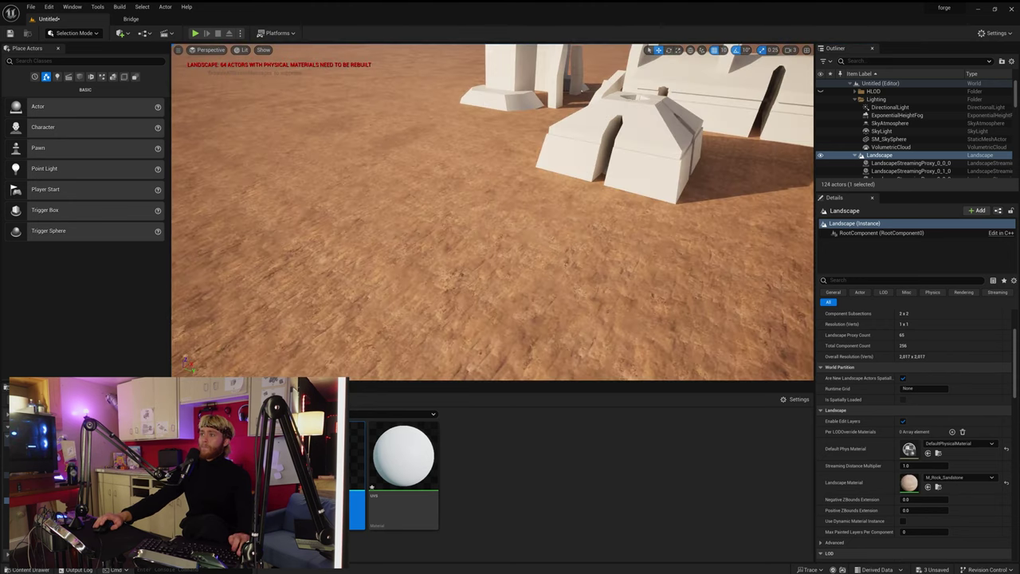
Assign M_Rock_Sandstone to sand-trap-export-1's Element 0 material slot
click(536, 236)
click(942, 425)
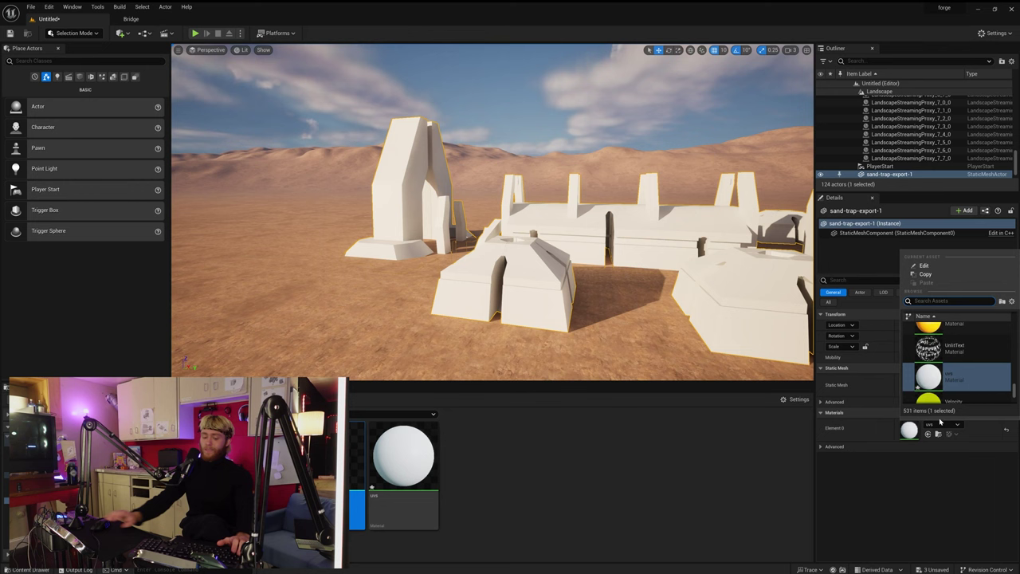
text(sand)
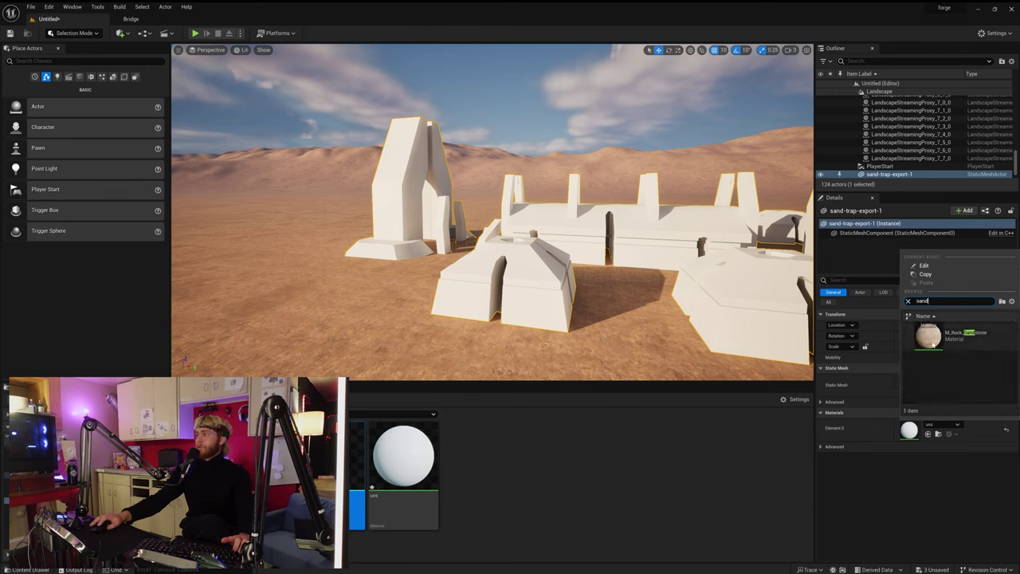
click(929, 336)
click(937, 434)
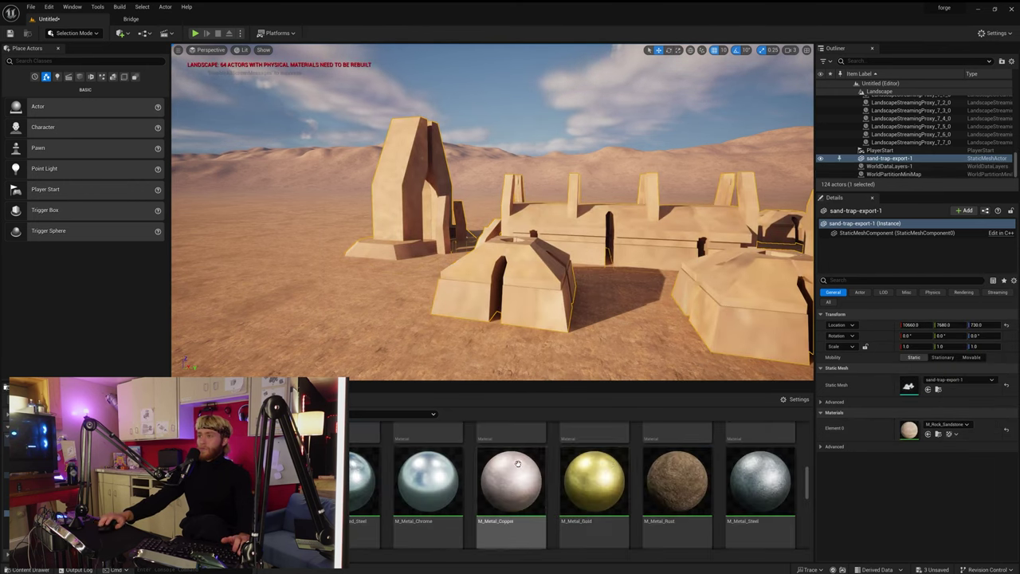
Open M_Rock_Sandstone in the material editor
double_click(440, 466)
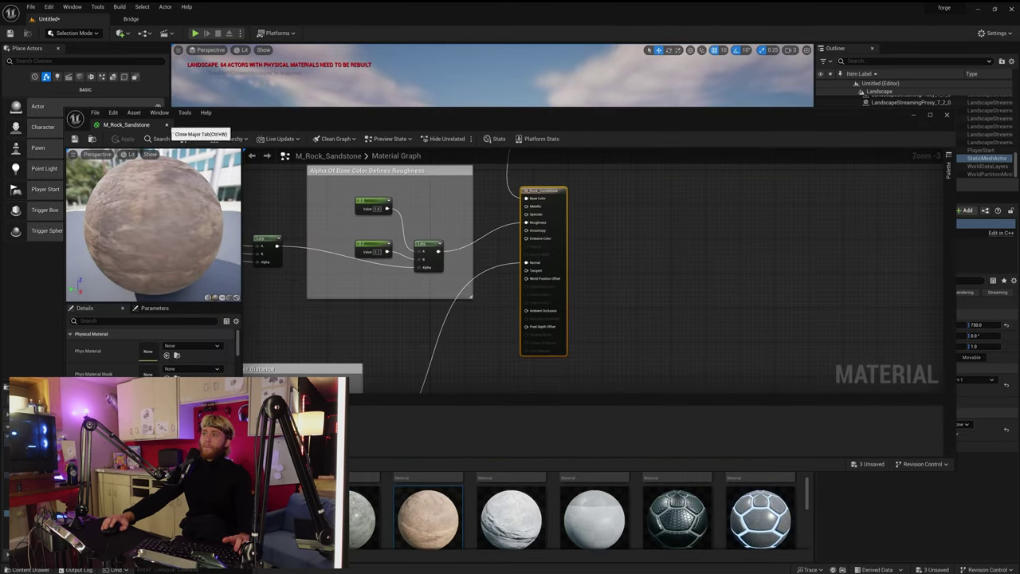
scroll(475, 333, down, 1)
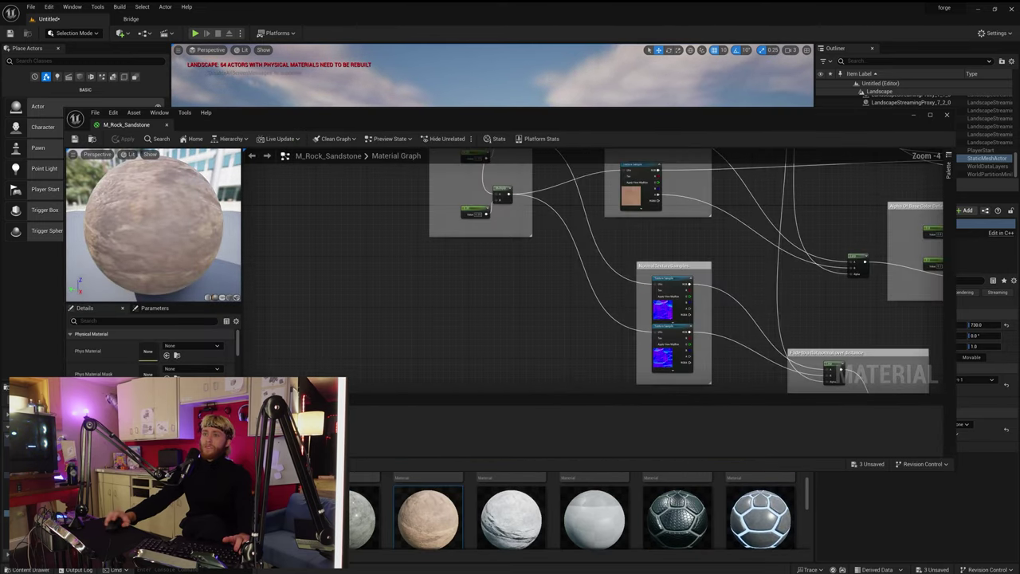
scroll(152, 343, up, 2)
scroll(151, 342, up, 2)
scroll(151, 343, up, 2)
scroll(152, 343, up, 2)
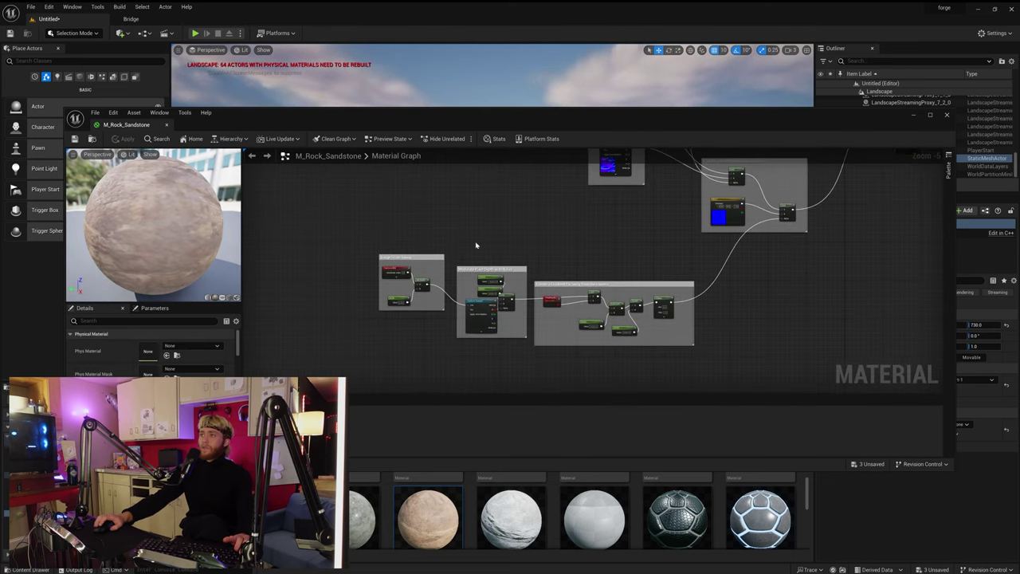
scroll(475, 245, up, 3)
scroll(453, 266, up, 3)
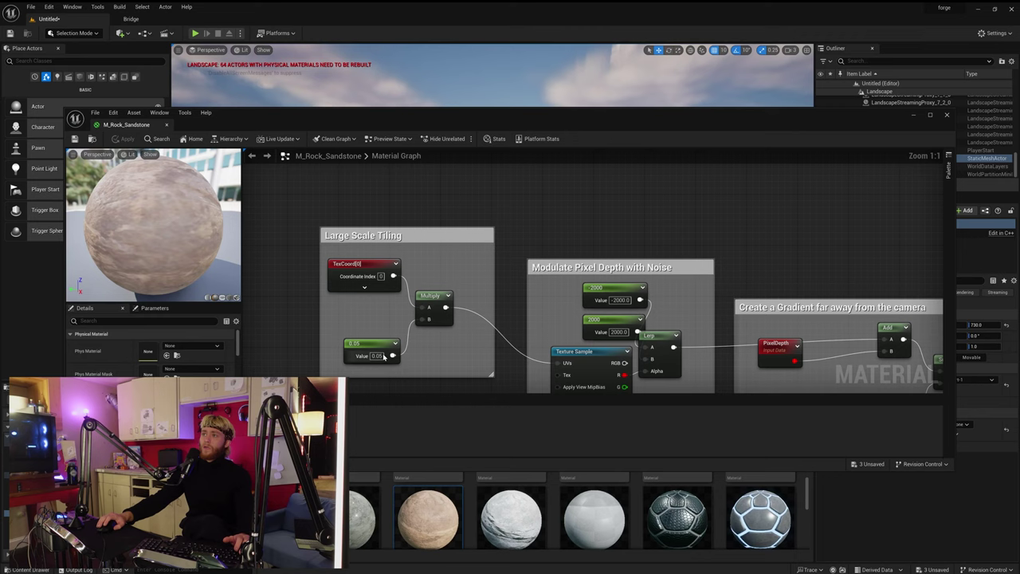
Set the TexCoord node's tiling to 40 by 40, apply, and save the material
click(370, 288)
drag(367, 292, 364, 259)
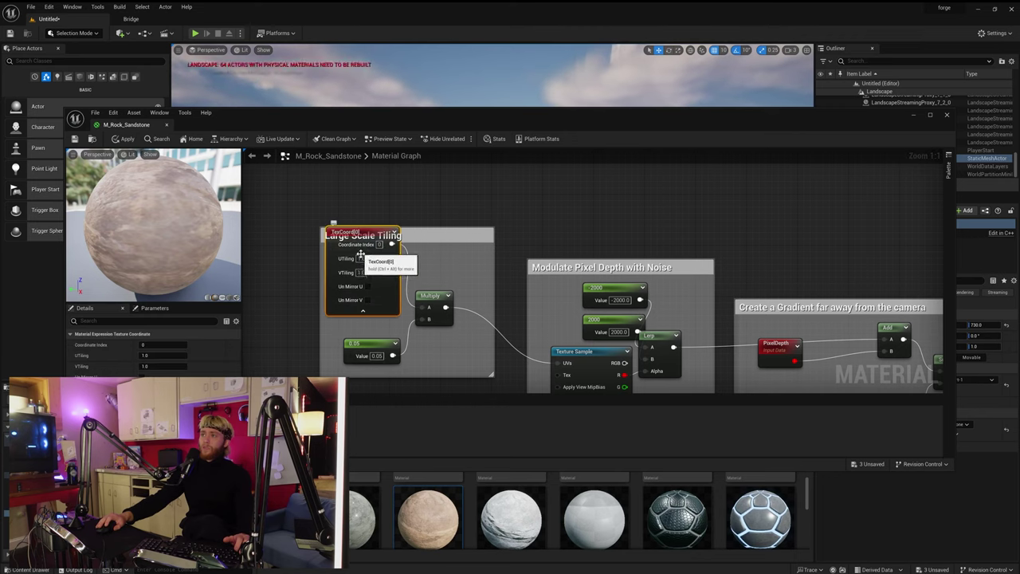
click(362, 260)
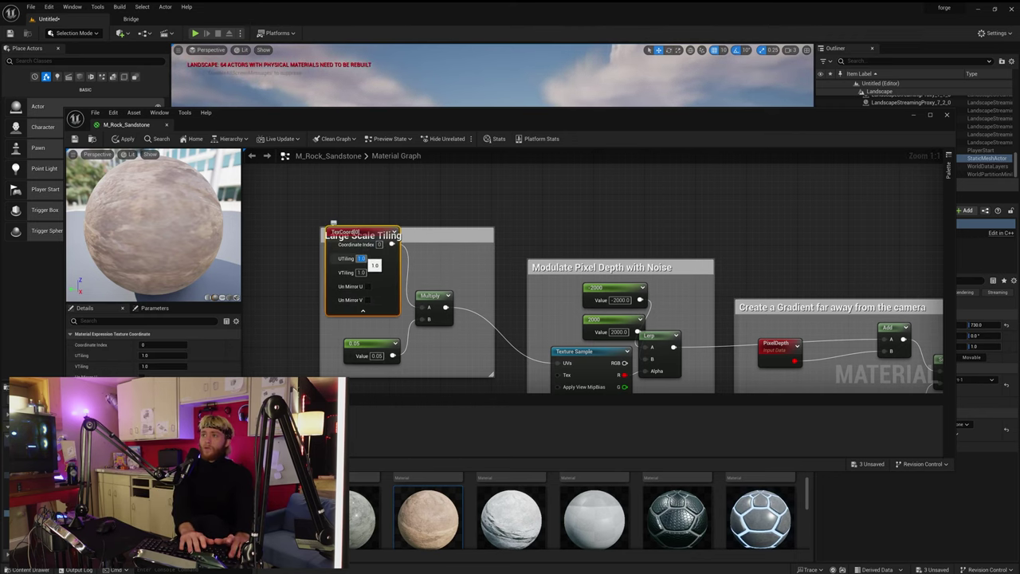
text(40)
key(Tab)
text(40)
key(Return)
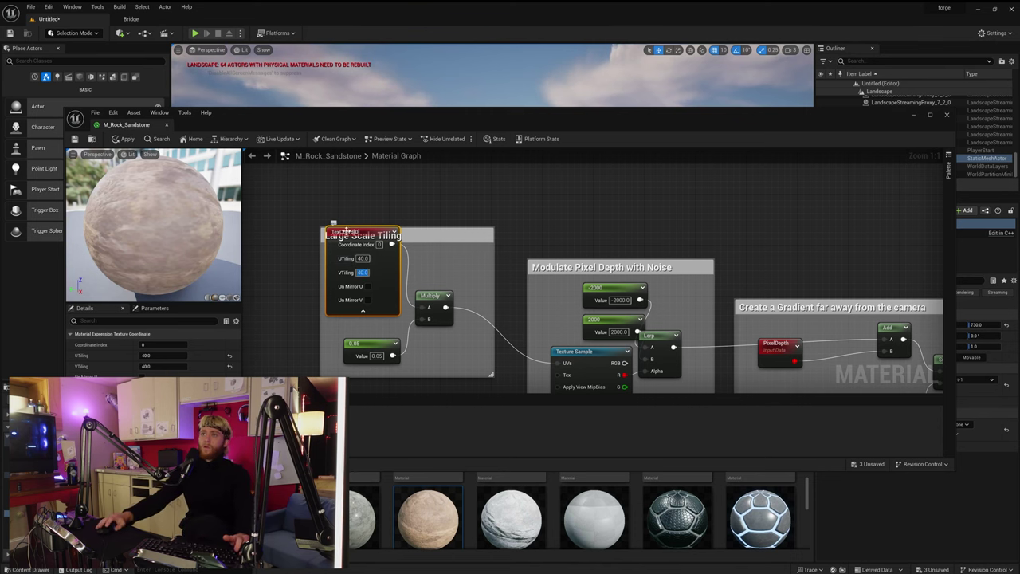
click(123, 139)
key(ctrl+s)
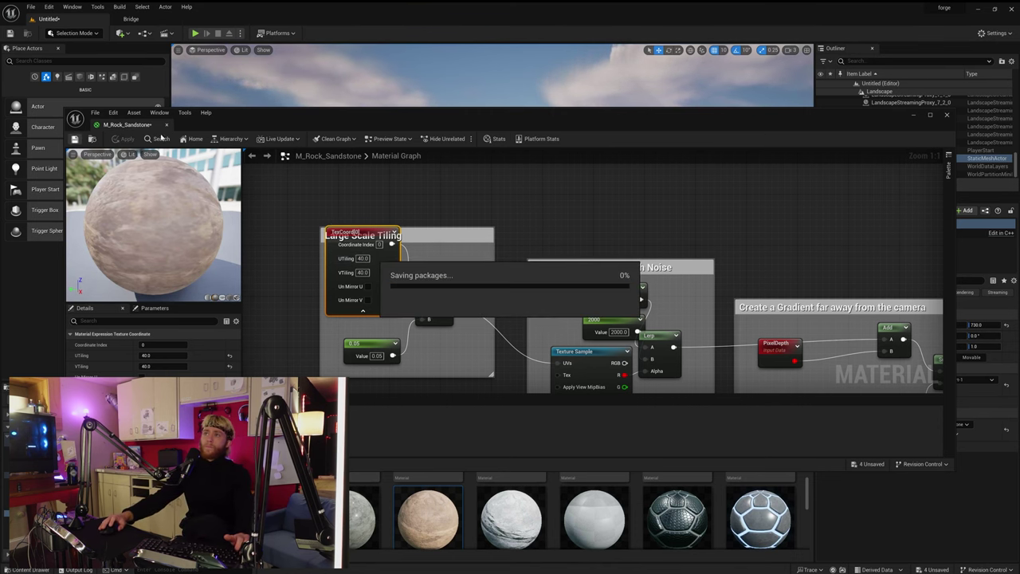
Check the 40x tiling in the level, then try tiling values 0.5 and 0.1 with a plane preview
drag(238, 127, 322, 392)
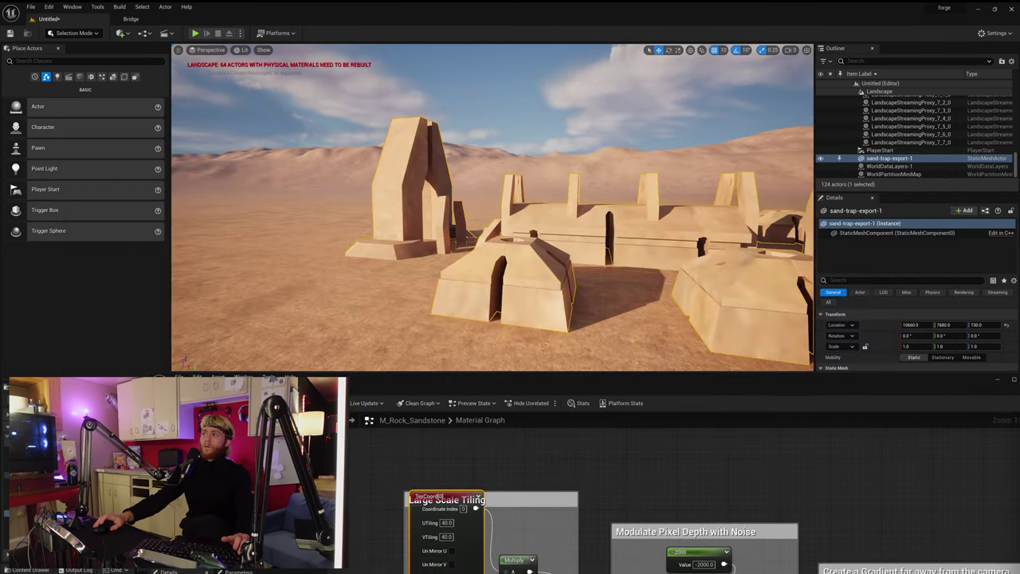
right_drag(493, 239, 525, 335)
drag(543, 376, 437, 176)
click(342, 321)
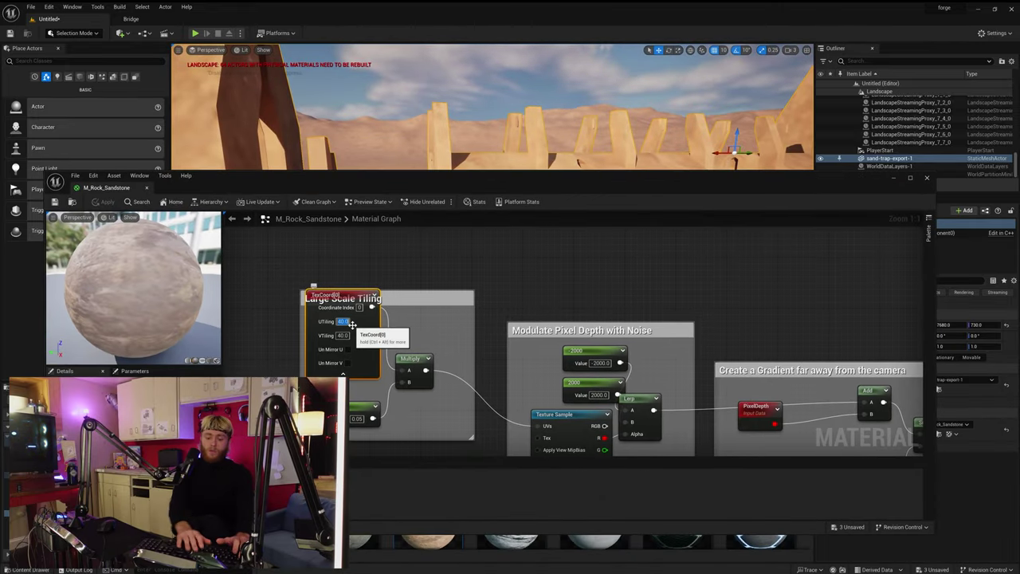
text(30.5)
key(Tab)
text(4)
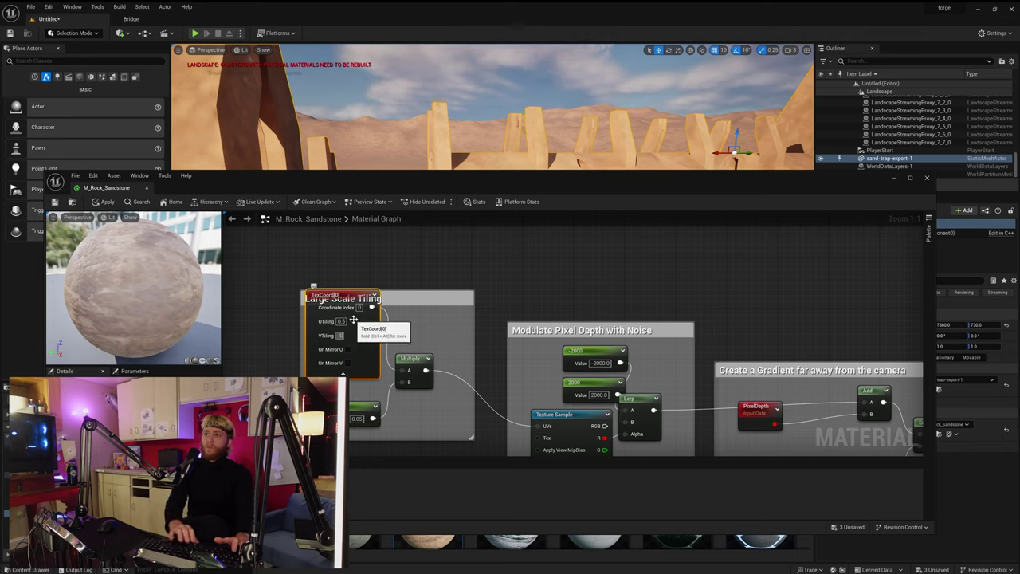
key(shift+Tab)
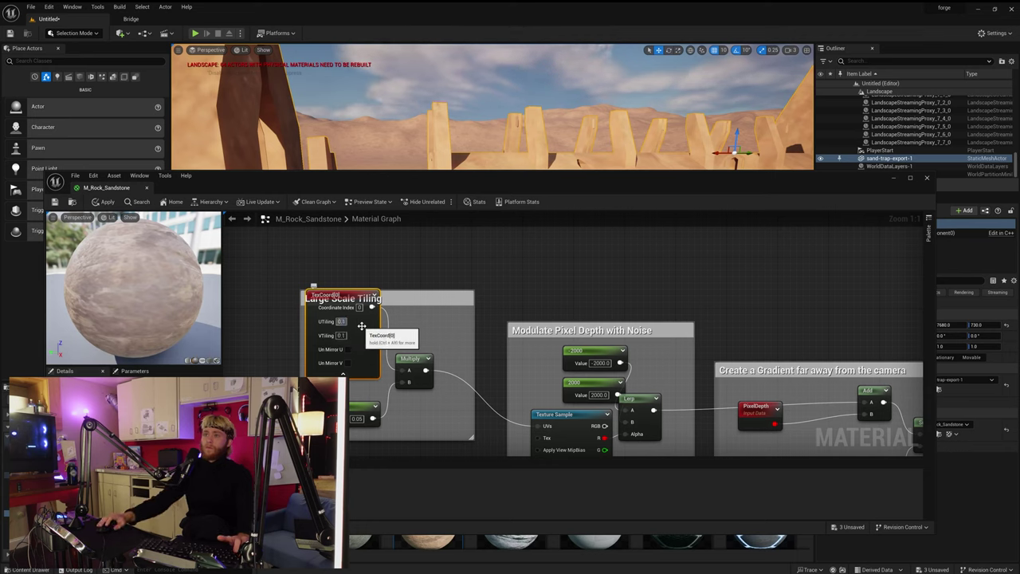
text(0.1)
key(Return)
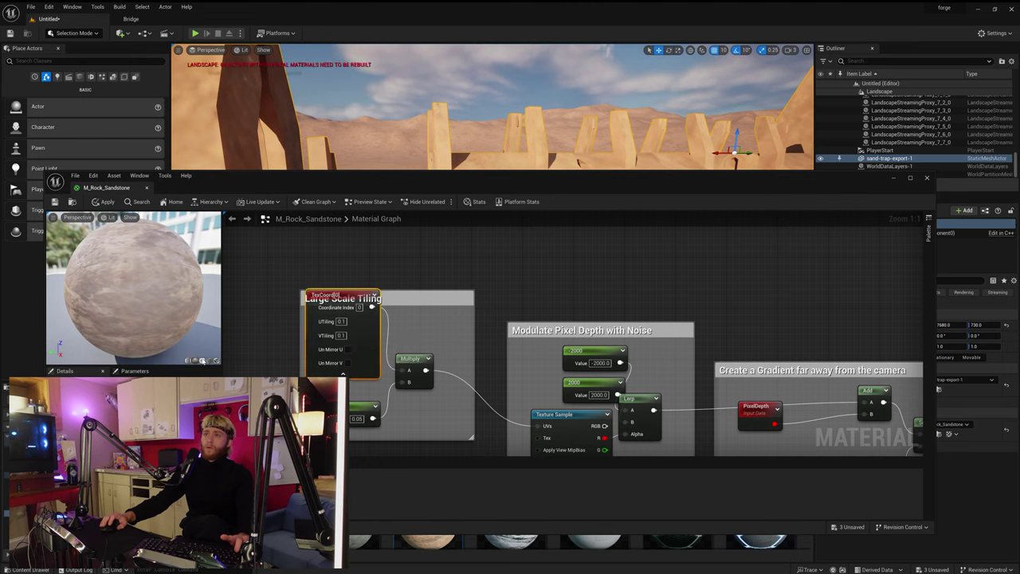
click(203, 360)
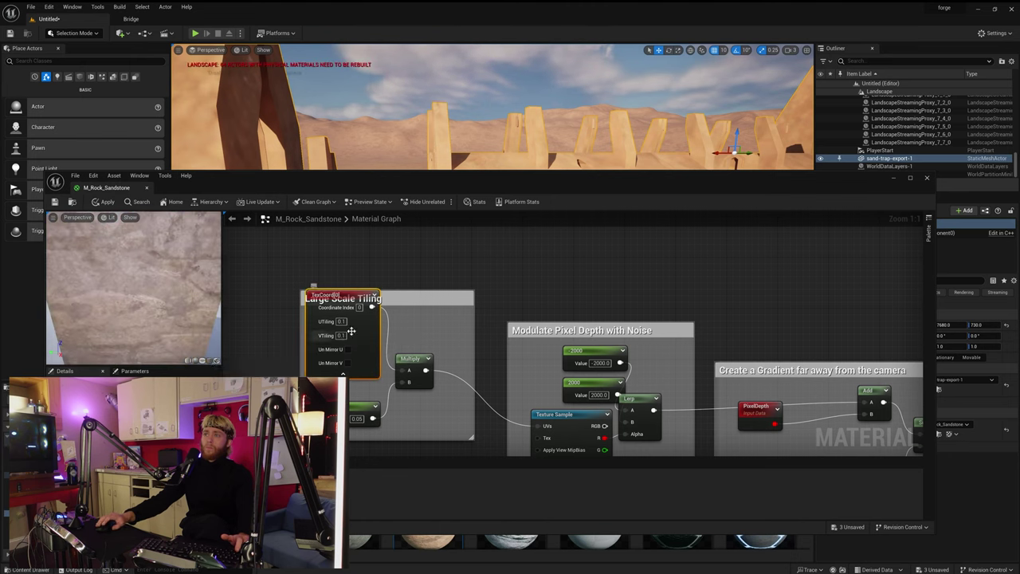
Wire texture coordinates into the noise UVs, set multiplier 1.0 and tiling 25, and apply
scroll(351, 331, down, 1)
scroll(351, 330, down, 2)
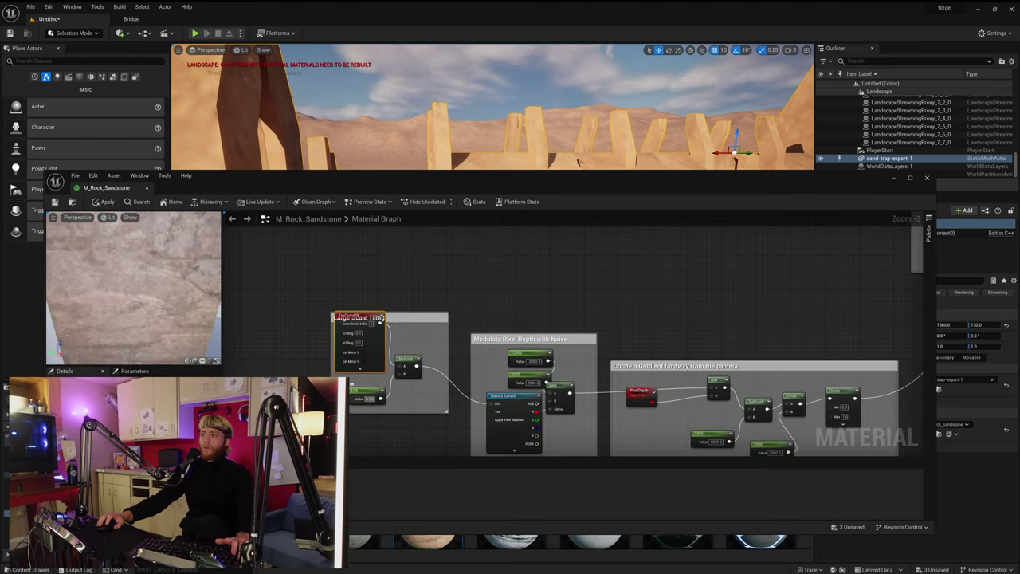
drag(380, 322, 496, 407)
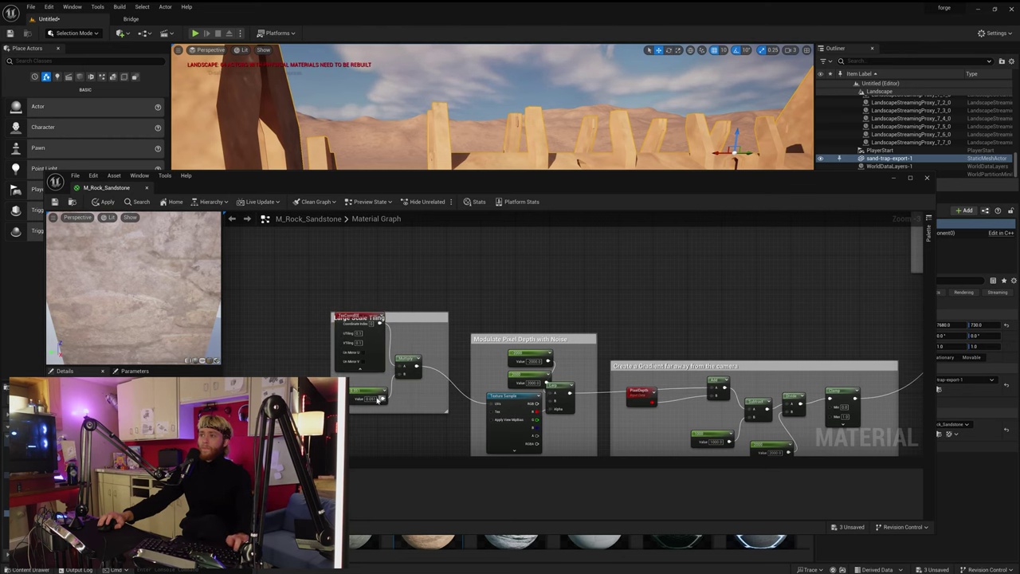
drag(374, 398, 403, 394)
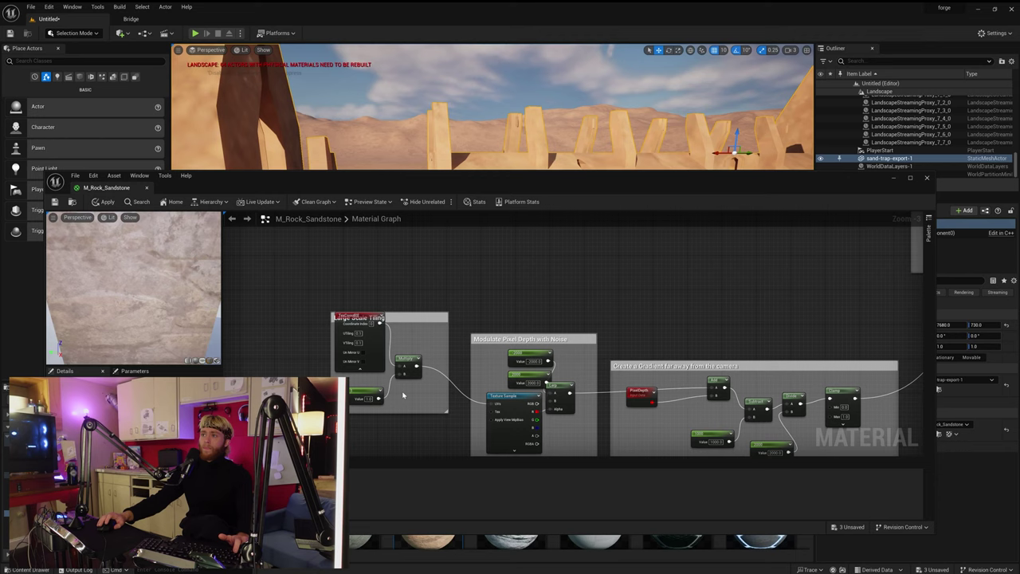
drag(363, 335, 383, 334)
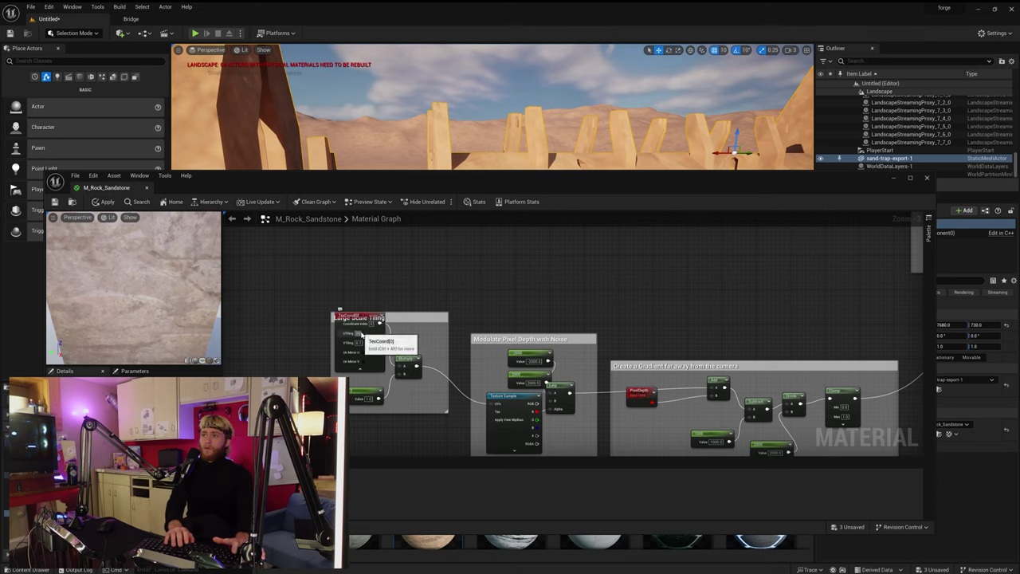
text(25)
key(Return)
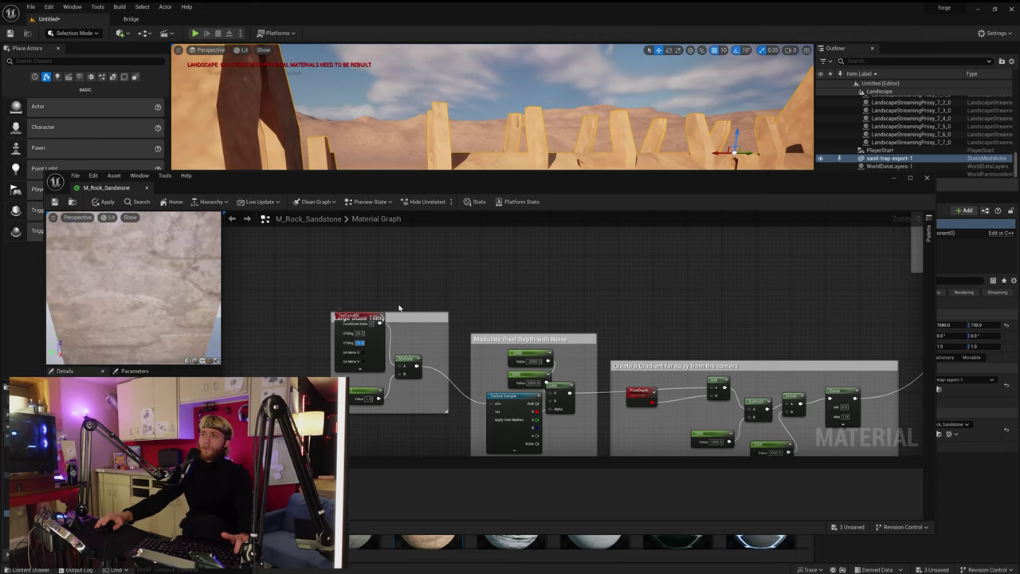
click(118, 200)
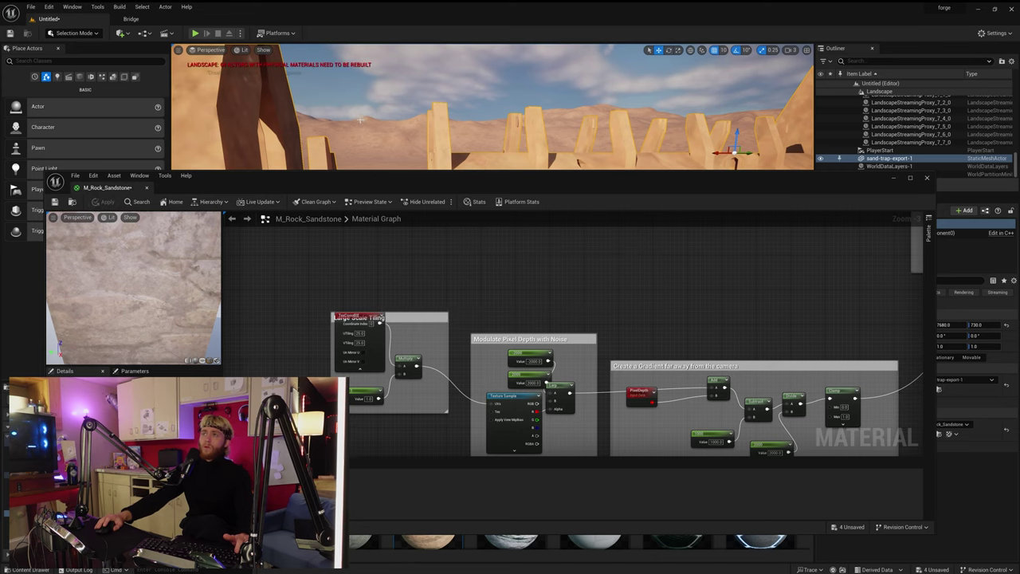
Dock the material editor and bring the Macro Texture Variation group into view
right_drag(379, 119, 383, 120)
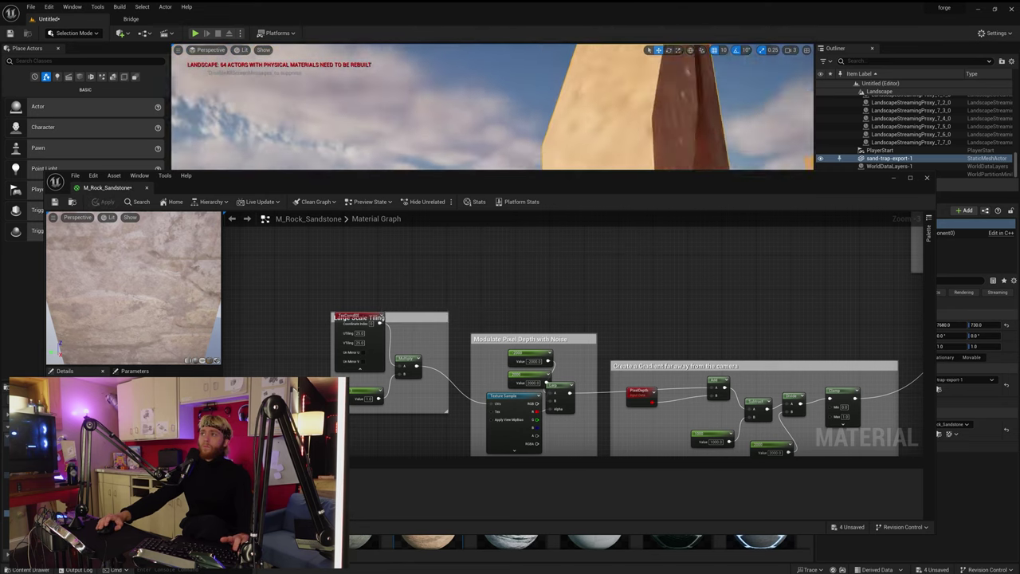
scroll(388, 311, down, 5)
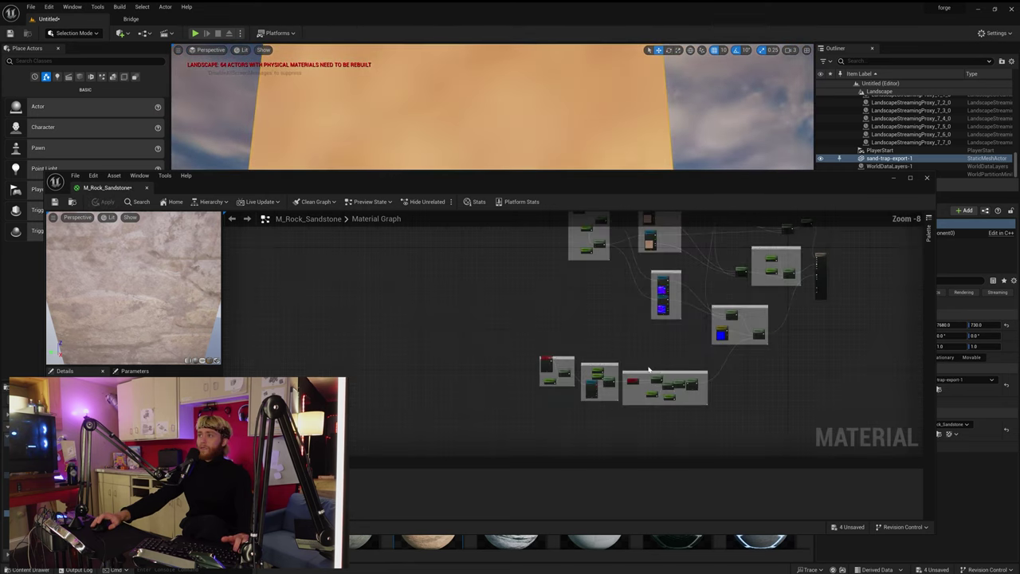
scroll(558, 319, up, 3)
scroll(504, 361, up, 2)
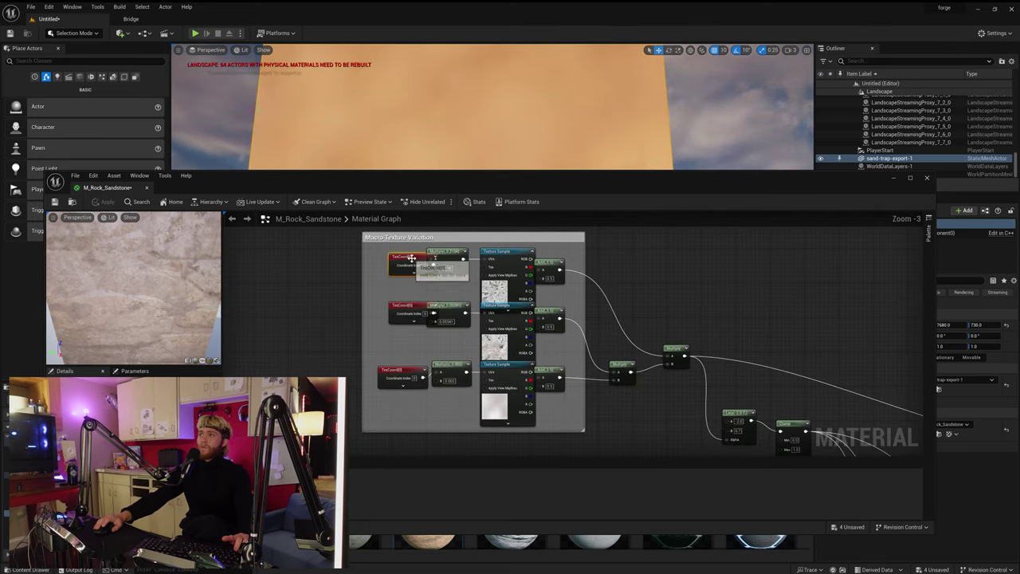
scroll(458, 295, down, 4)
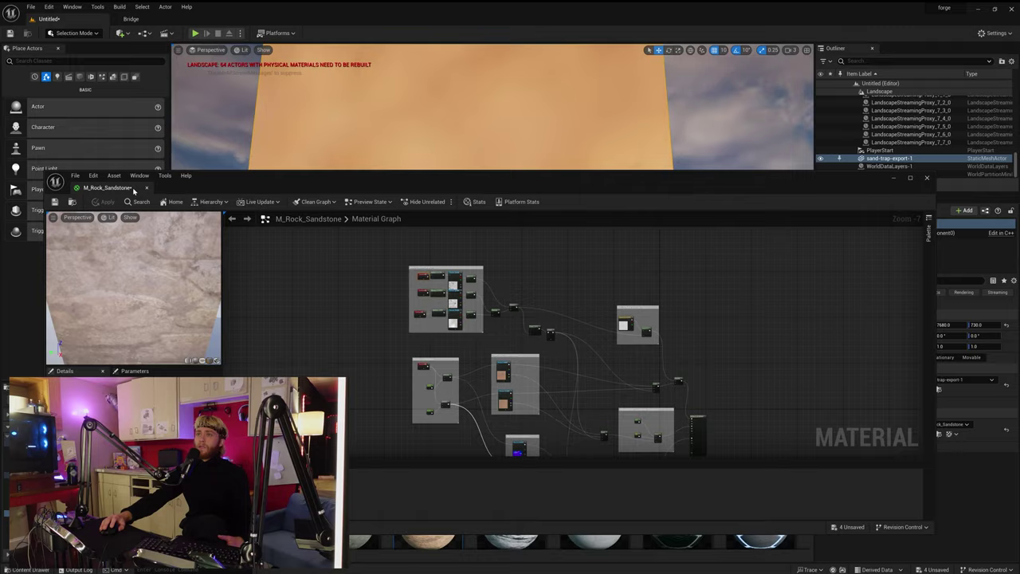
drag(134, 189, 231, 18)
scroll(421, 171, up, 4)
right_drag(382, 160, 520, 303)
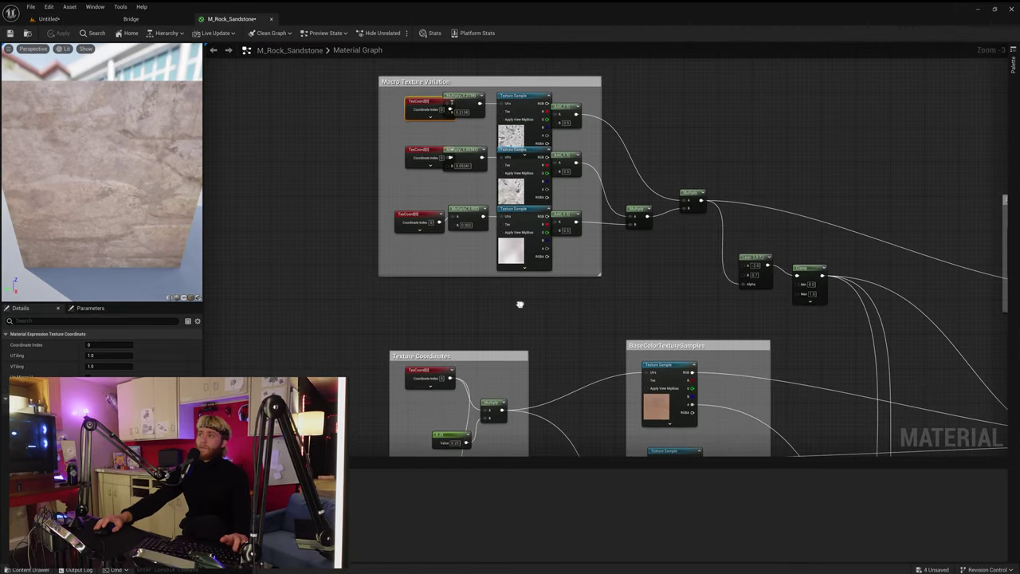
Set tiling to 25 on the Macro Texture Variation and Texture Coordinates TexCoord nodes
click(428, 220)
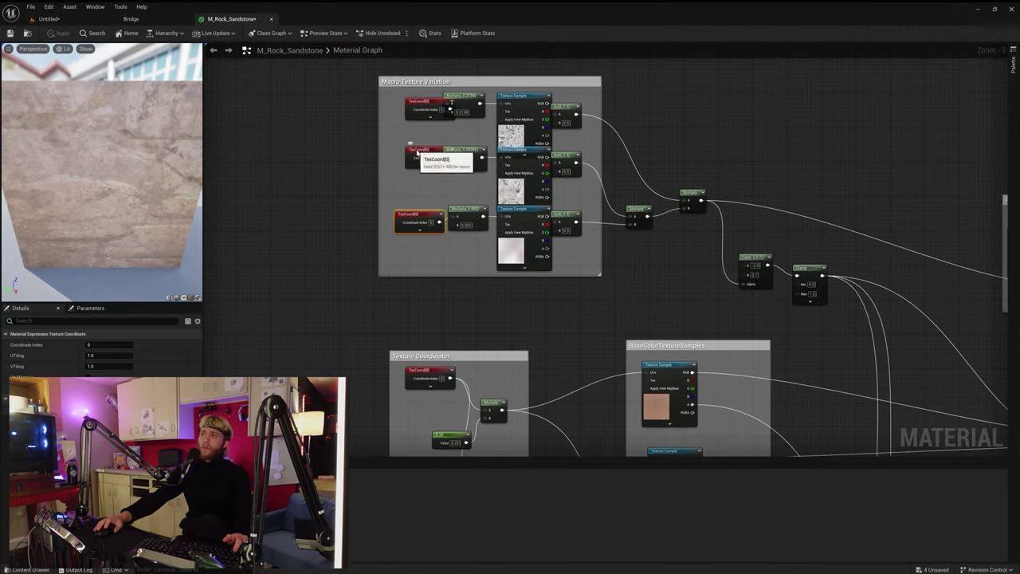
click(426, 157)
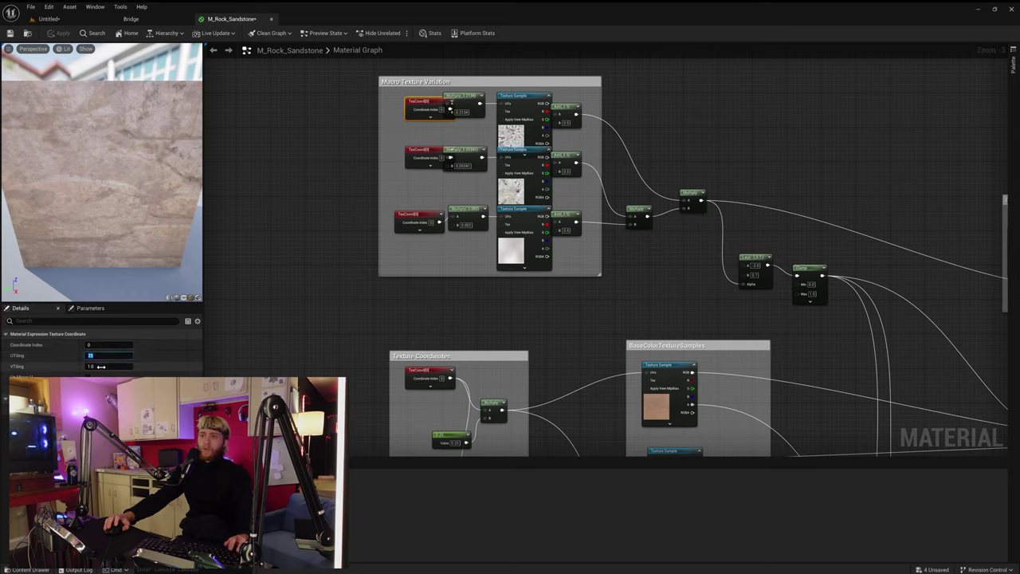
click(100, 366)
key(Return)
click(422, 152)
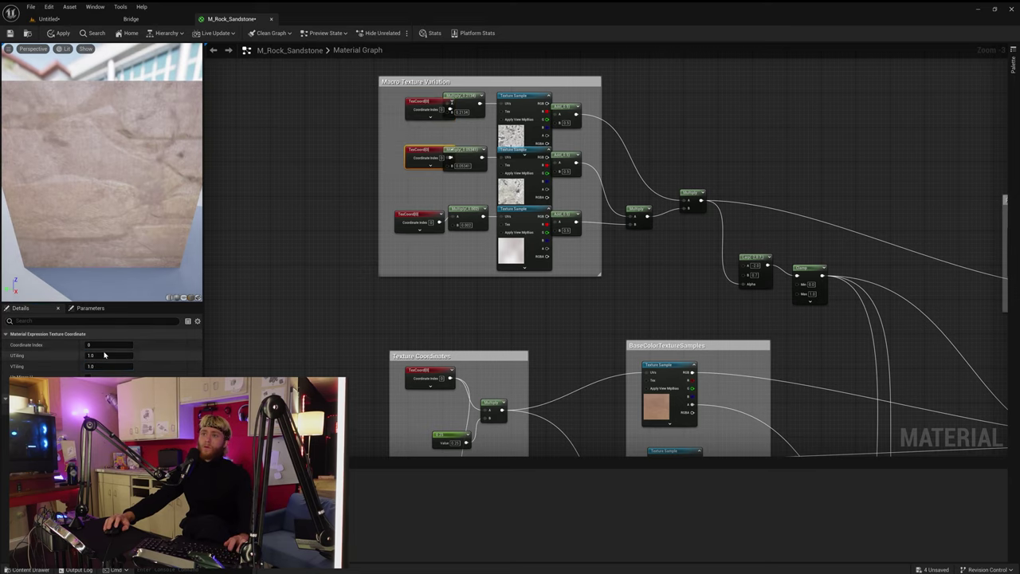
text(25)
click(410, 216)
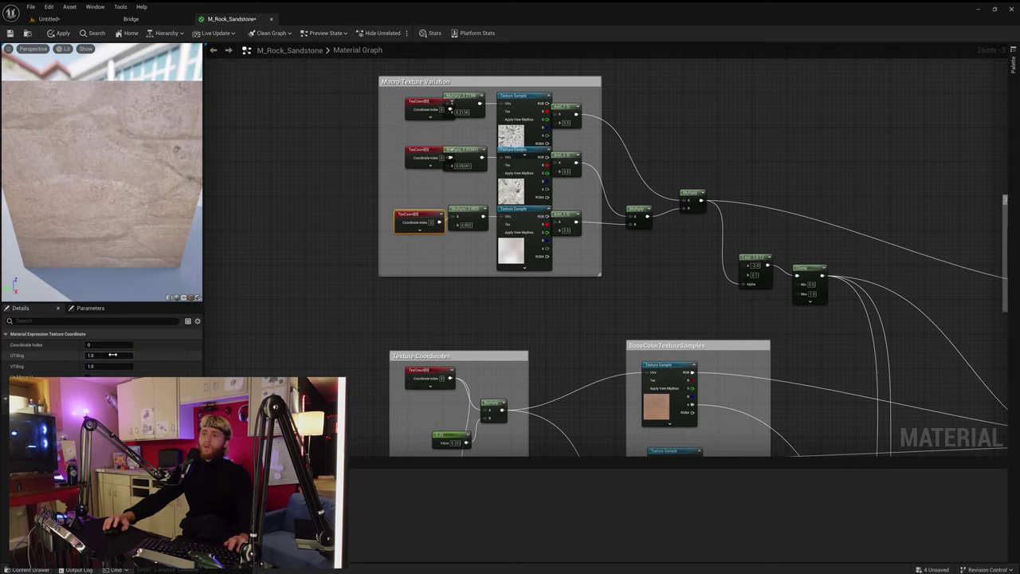
click(103, 365)
text(25)
click(424, 370)
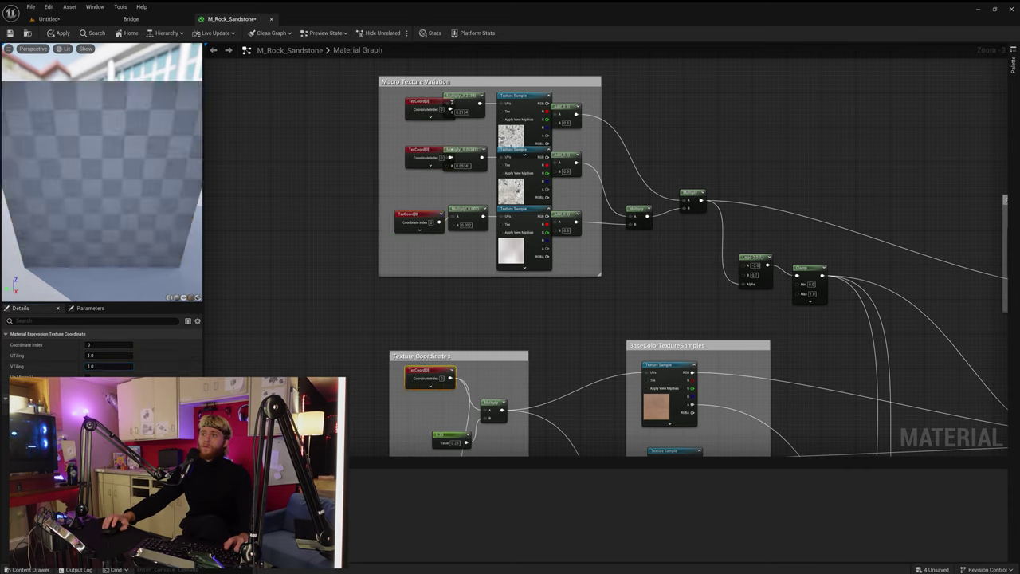
text(25)
key(Return)
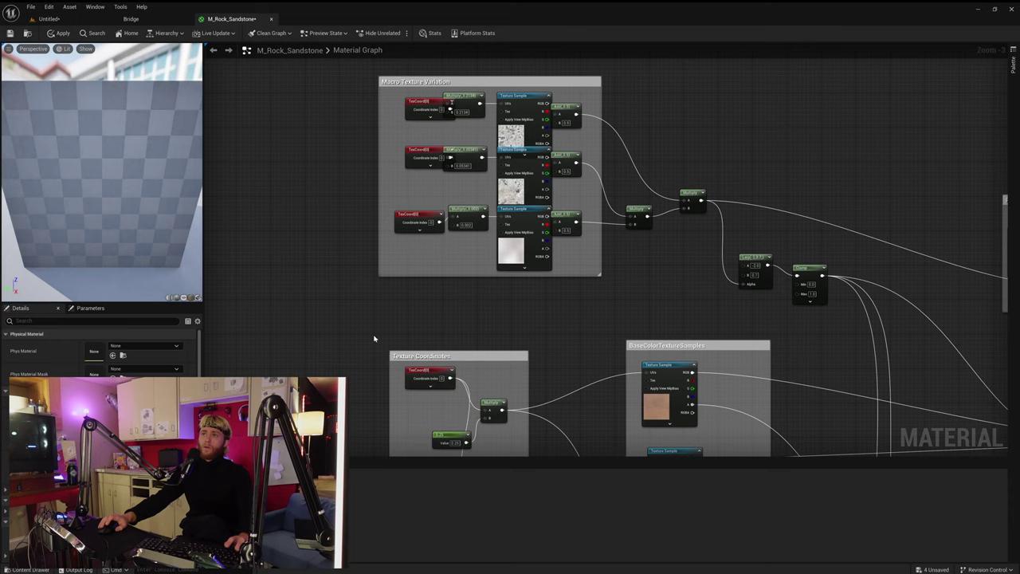
Apply the material changes and review the retiled sandstone ruins in the level
right_drag(430, 380, 453, 292)
click(453, 292)
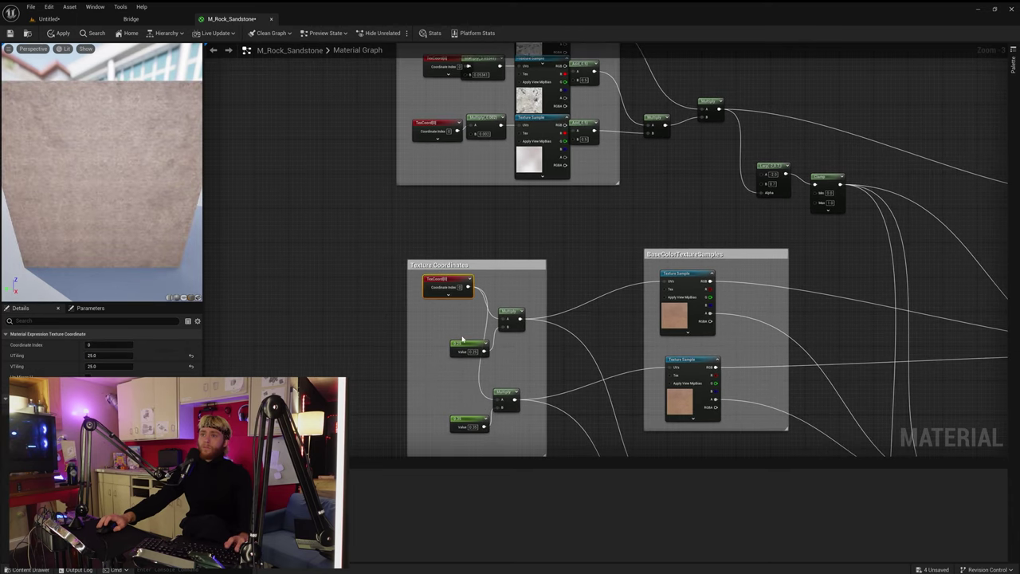
right_drag(457, 347, 463, 135)
click(60, 33)
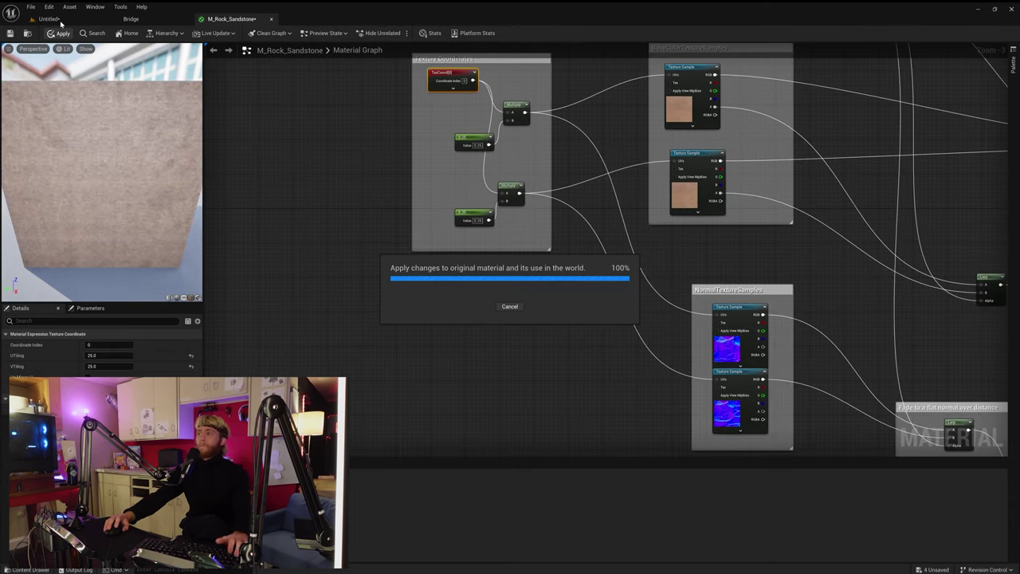
click(50, 19)
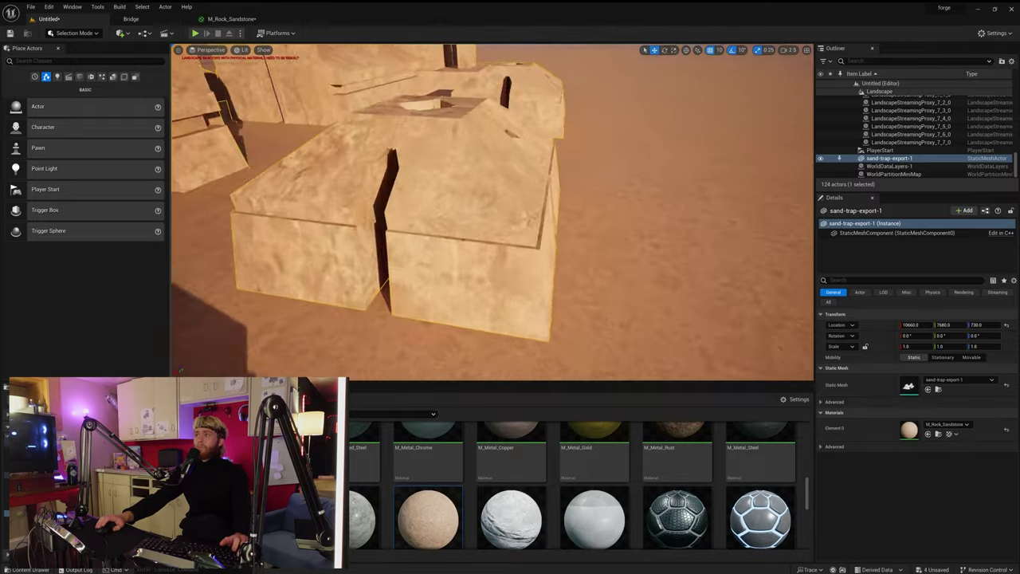
right_drag(180, 370, 314, 72)
Raise the TexCoord tiling to 50 on both axes and apply the material
click(231, 18)
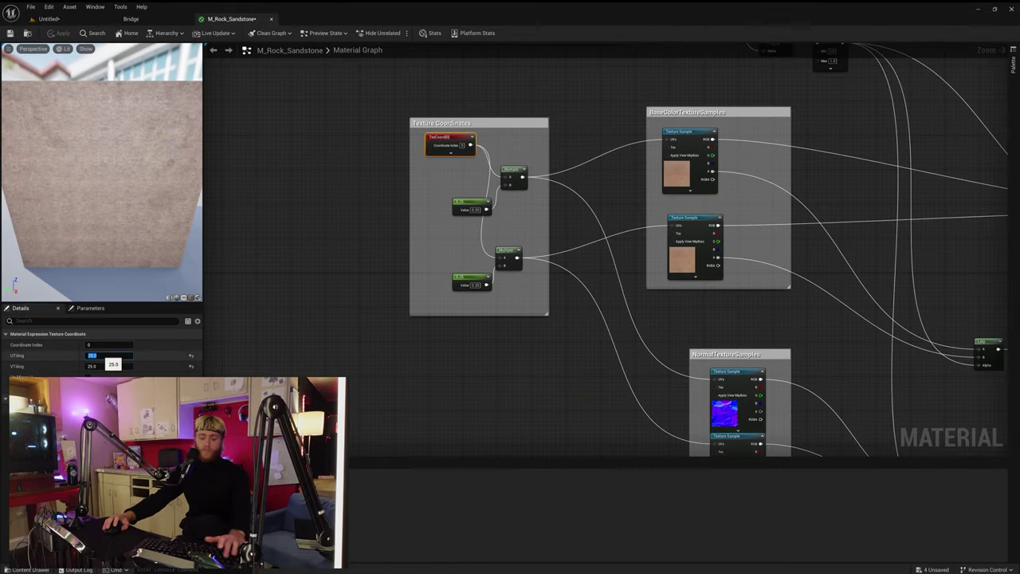
click(103, 366)
text(50)
key(Return)
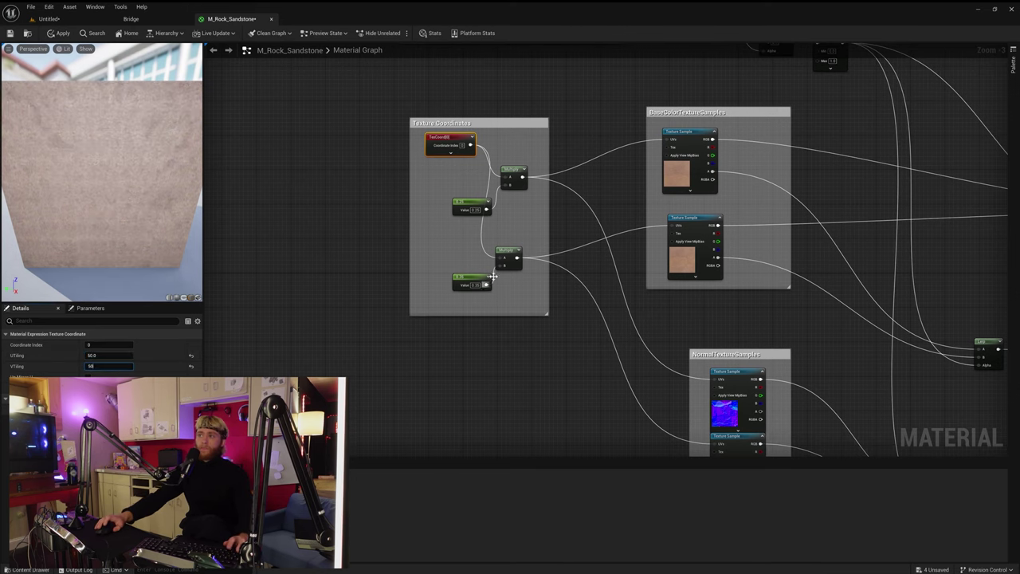
right_drag(513, 219, 497, 415)
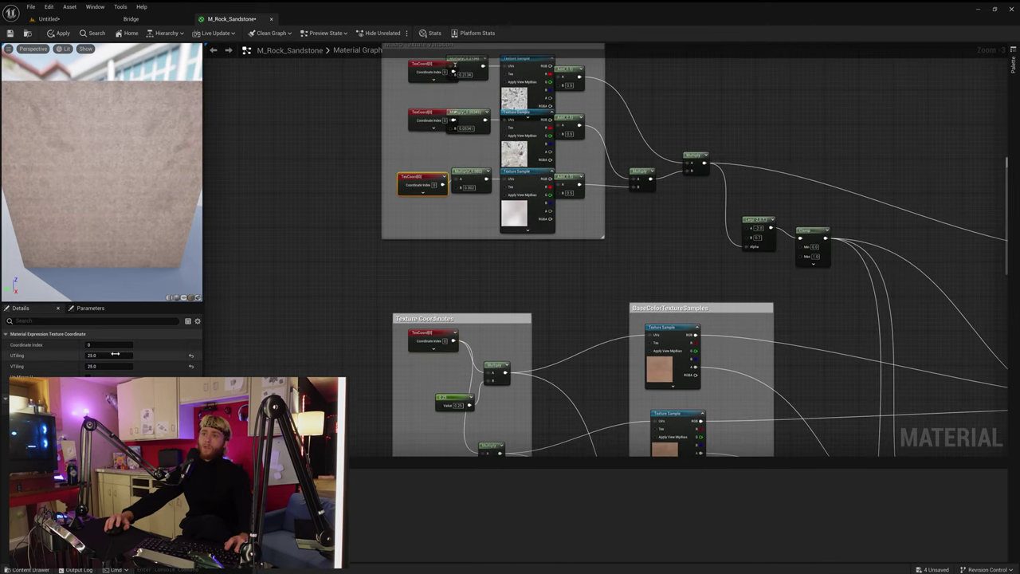
drag(114, 354, 152, 355)
right_drag(427, 150, 424, 307)
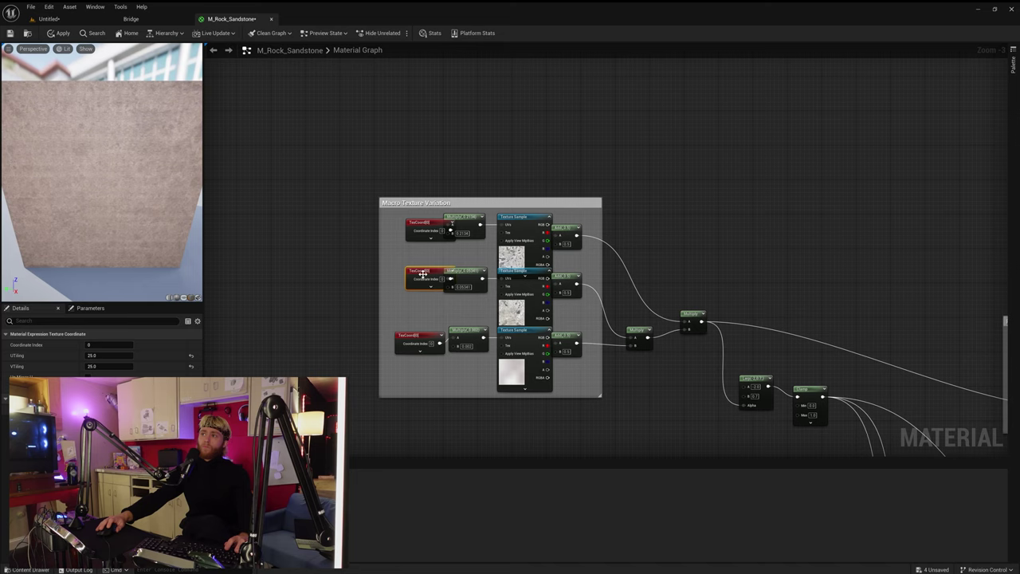
key(ctrl+z)
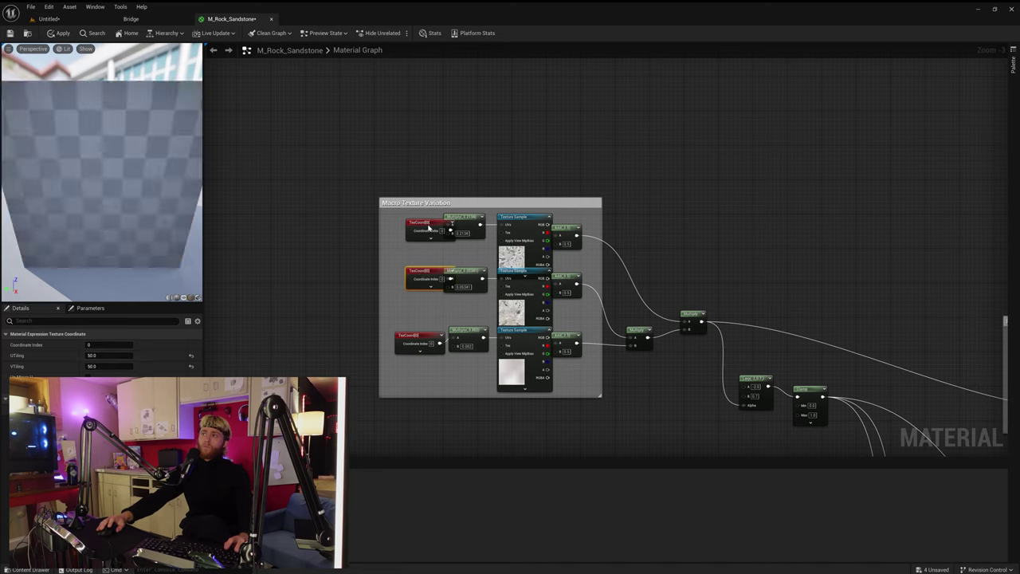
key(Return)
click(62, 33)
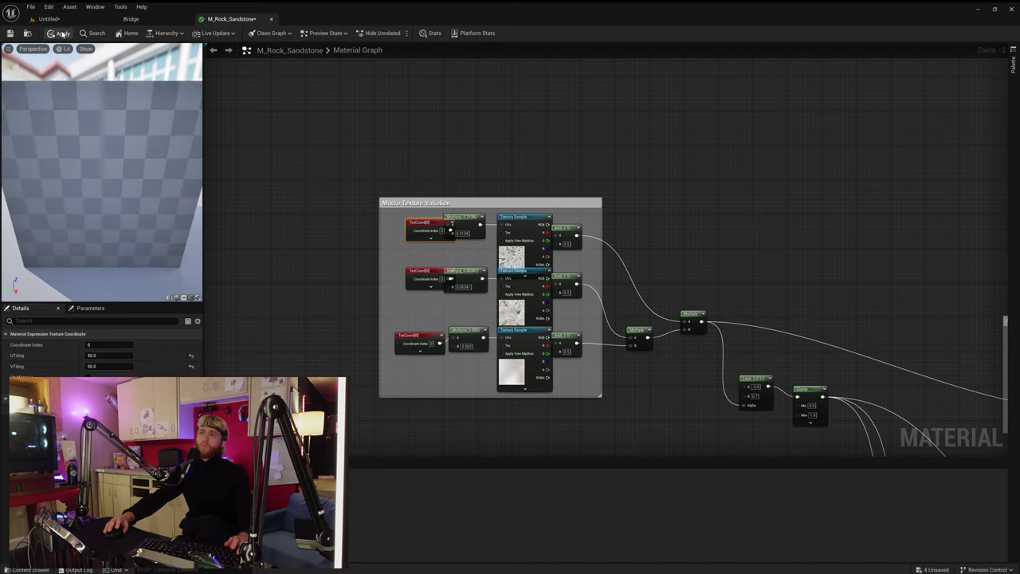
Inspect the retiled ruins in the level and browse to the sand-trap-export-1 mesh asset
click(48, 19)
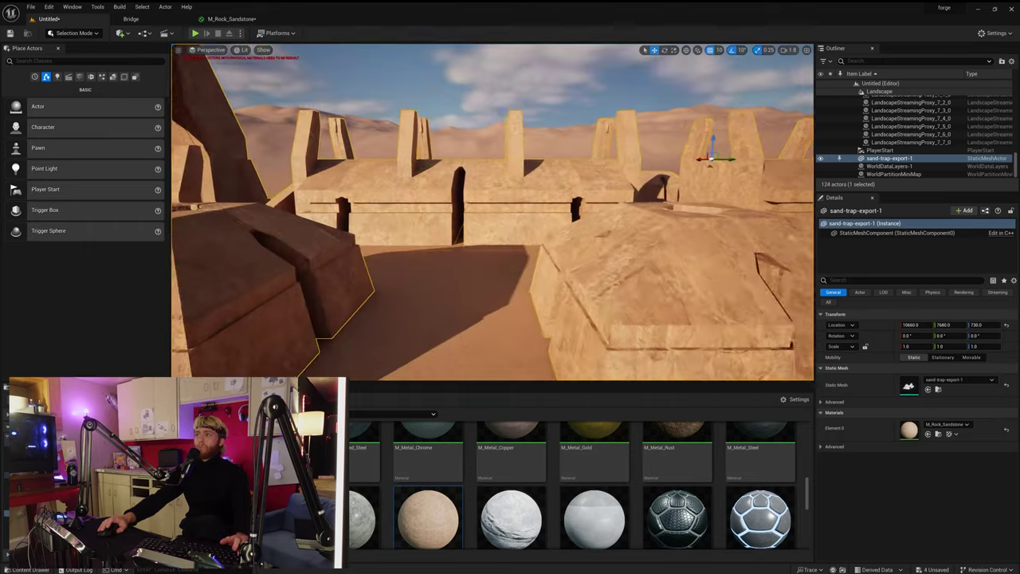
mouse_move(492, 212)
right_down()
mouse_move(510, 207)
mouse_move(494, 209)
right_up()
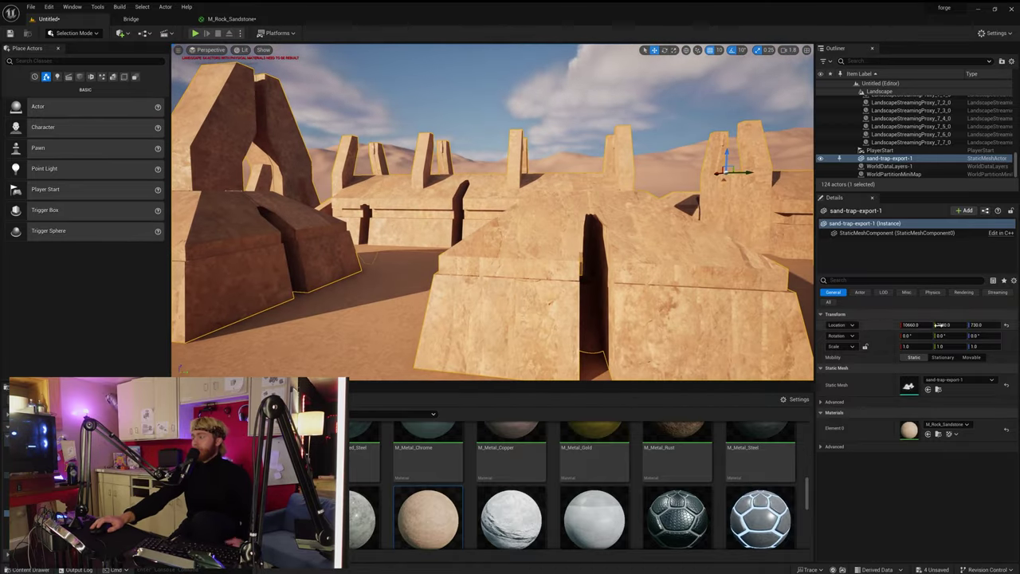
click(938, 388)
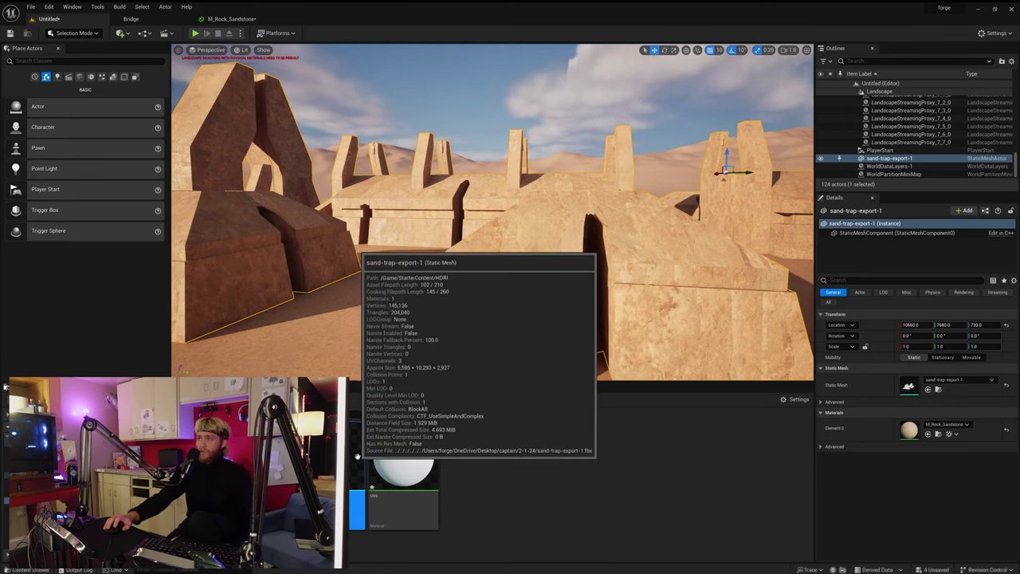
Set sand-trap-export-1's Collision Complexity to Use Complex Collision As Simple
right_drag(494, 209, 494, 209)
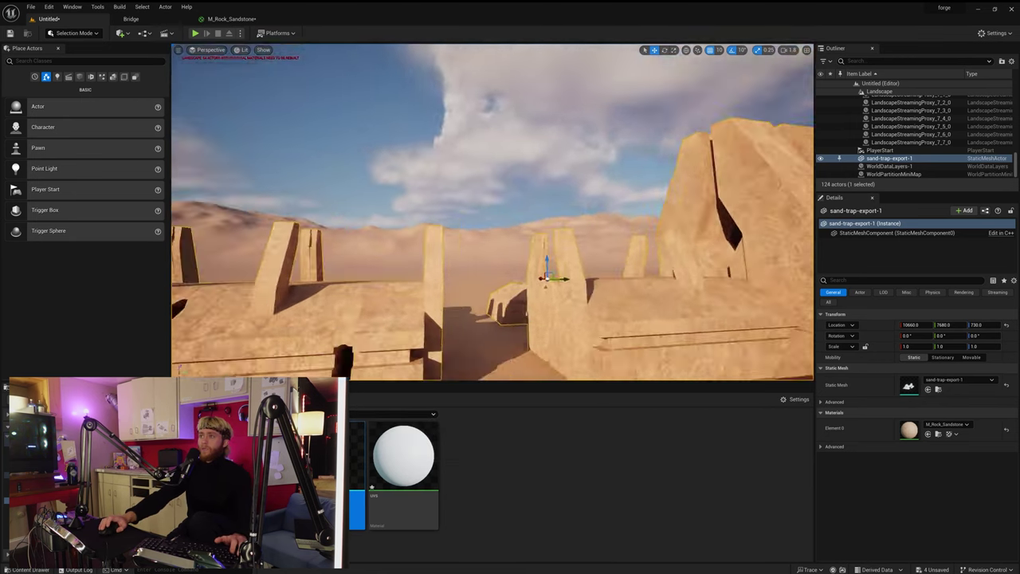
key(ctrl+e)
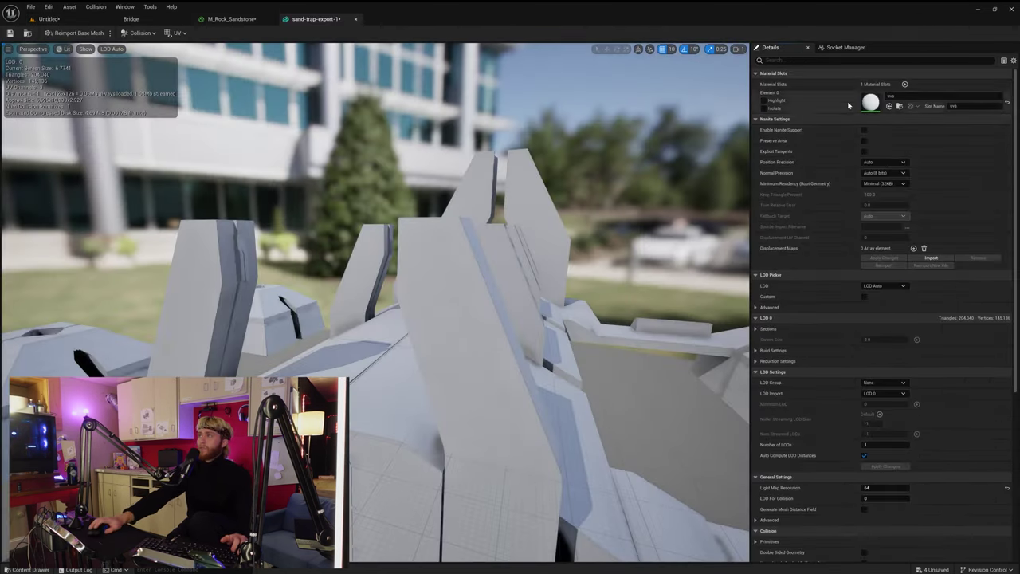
drag(1016, 120, 1016, 295)
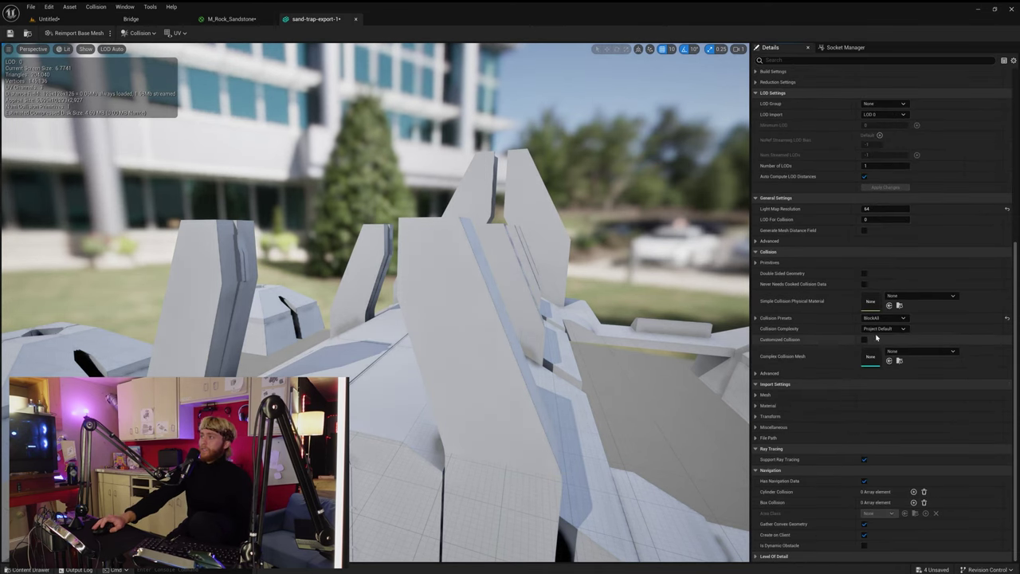
click(892, 359)
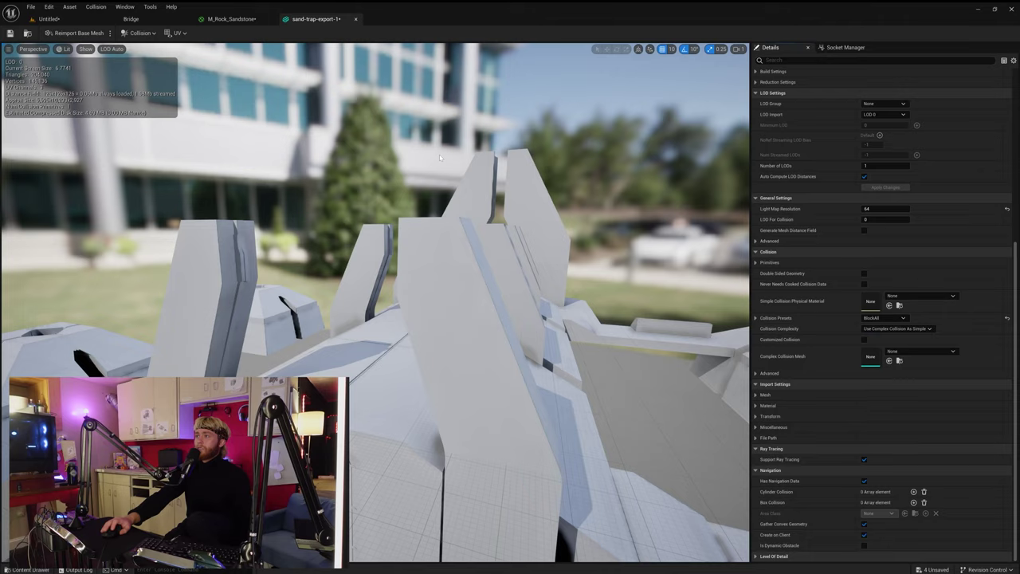
click(48, 18)
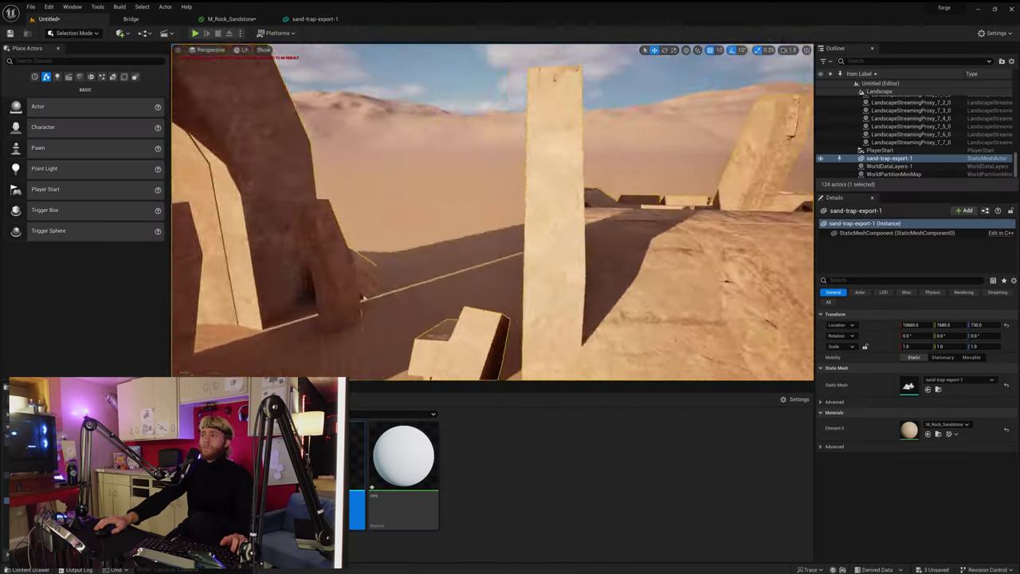
Look down at the rock arches and briefly check the Halo game for reference
right_drag(491, 211, 491, 211)
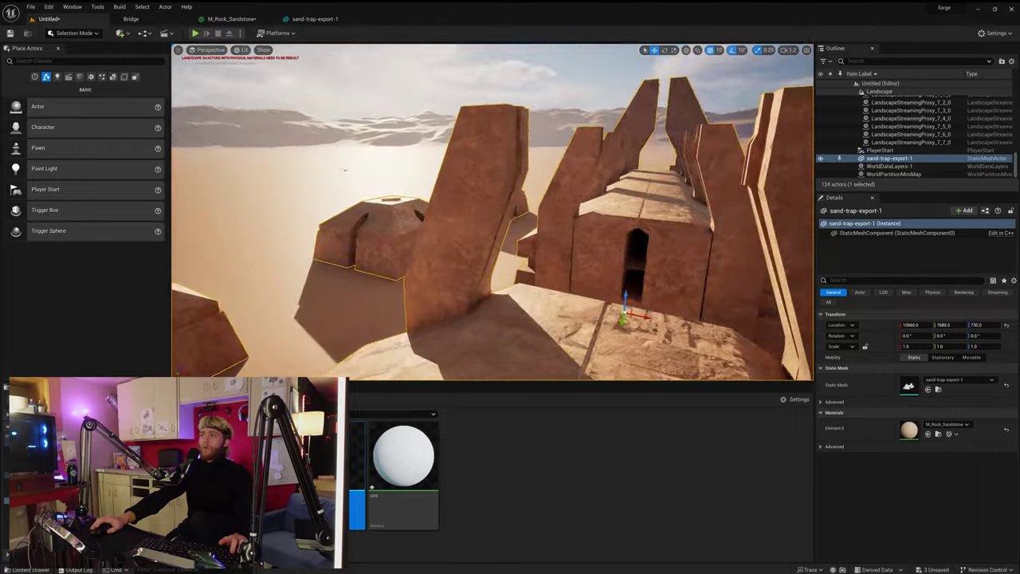
key(alt+Tab)
key(alt+shift+Tab)
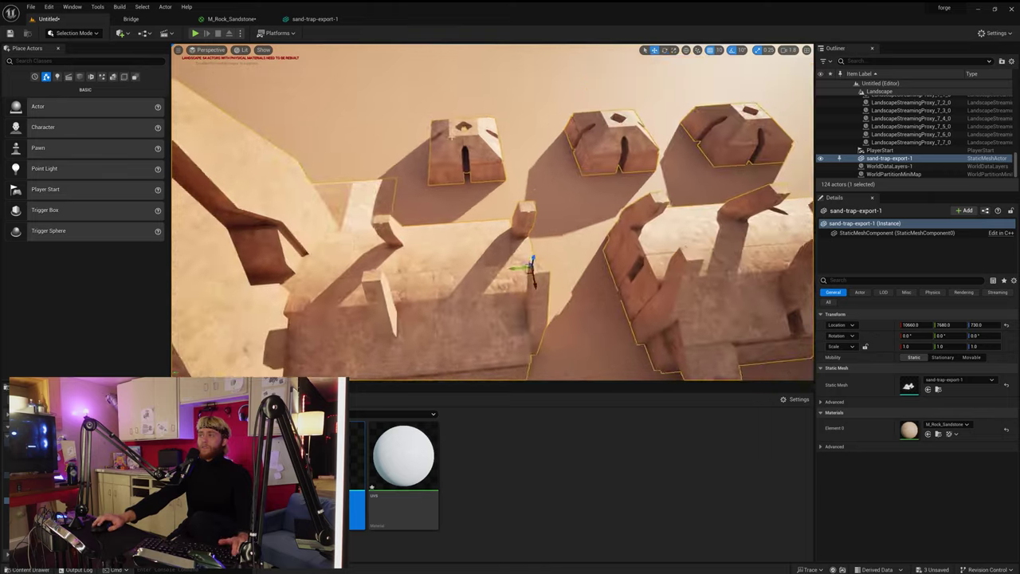
Rotate the sand-trap mesh to about 180 degrees around Z
key(e)
drag(526, 288, 535, 285)
mouse_move(494, 239)
right_down()
mouse_move(510, 239)
mouse_move(527, 271)
right_up()
Fly the fullscreen view into the sand-trap pit and start a play-mode walkthrough
key(F11)
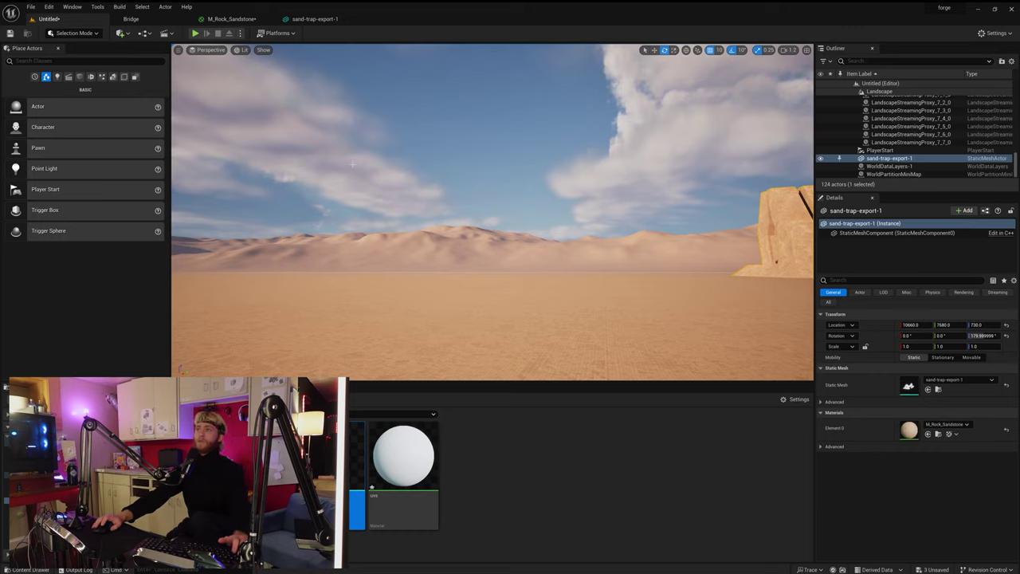
key(f)
right_drag(347, 168, 347, 239)
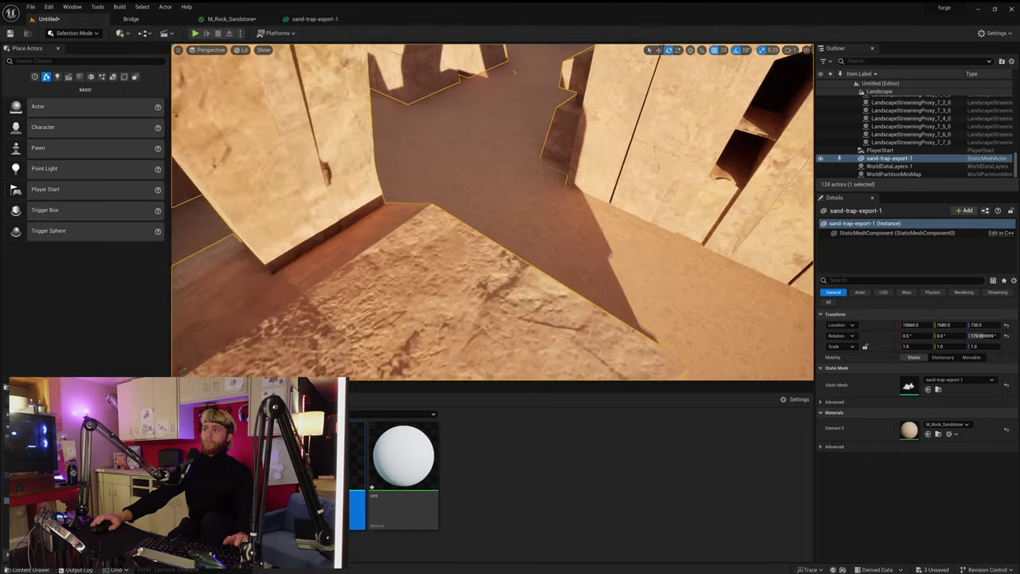
right_drag(368, 168, 369, 167)
key(F11)
key(alt+p)
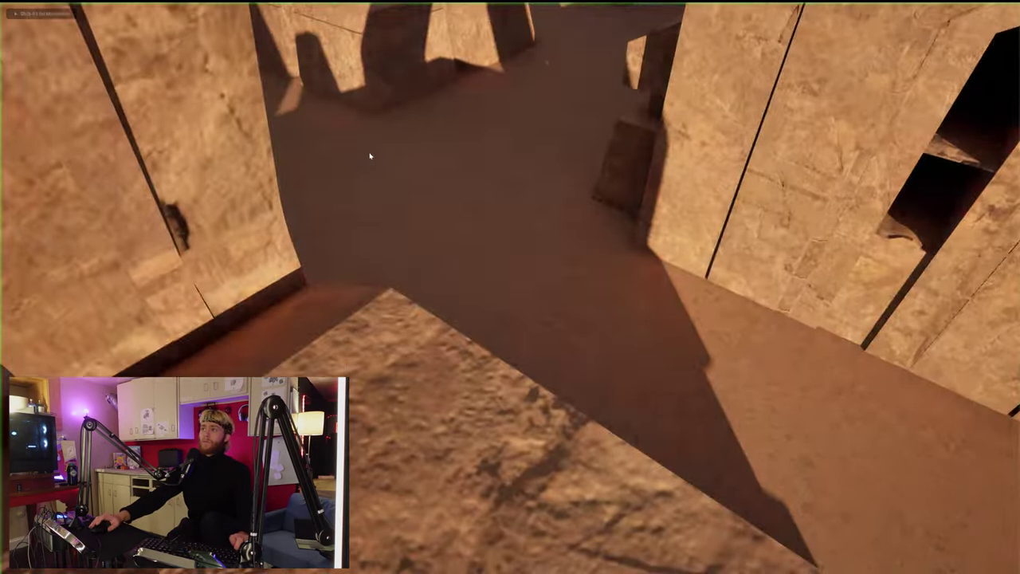
key(alt+Tab)
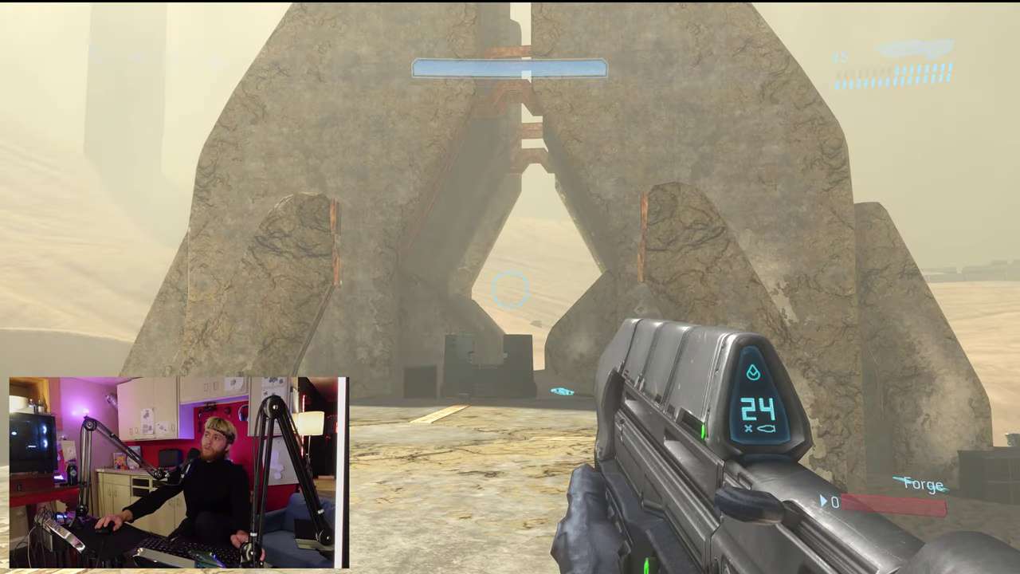
Glance at Halo's original sand-trap arch, then return to the Unreal desert walkthrough
key(alt+Tab)
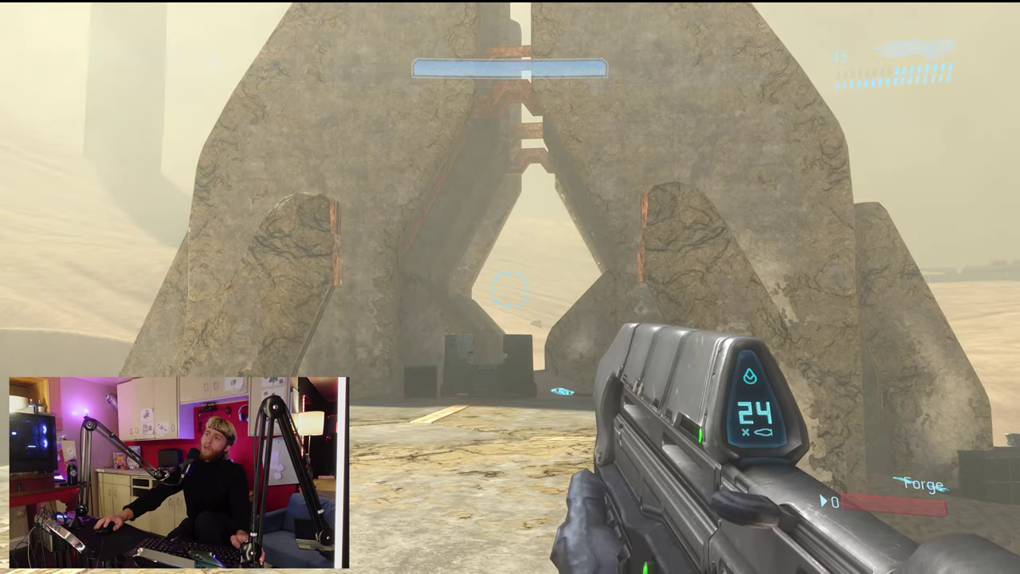
key(alt+Tab)
key(alt+Tab)
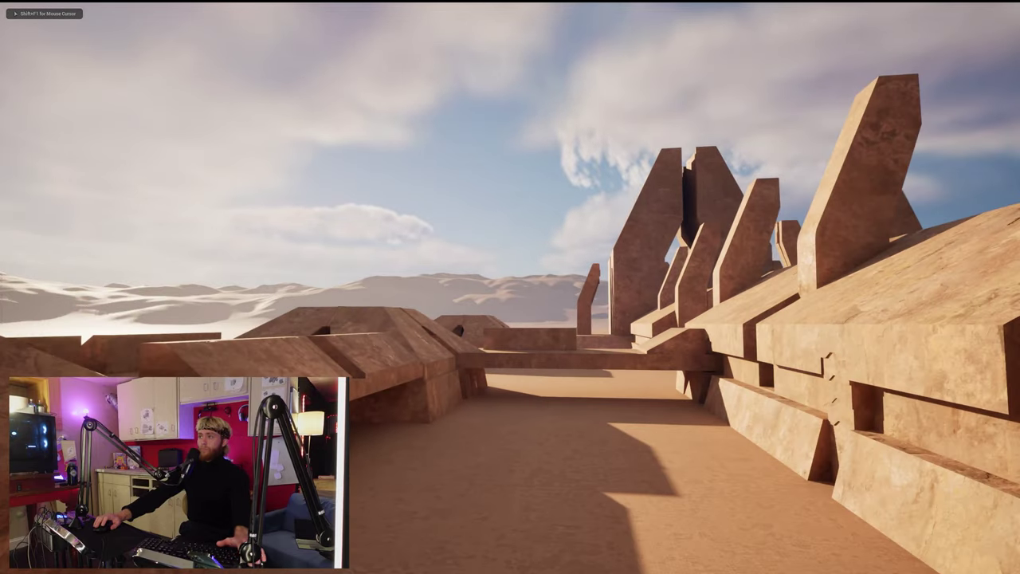
Stop play, fly the camera low through and high over the structure, then play again
key(Escape)
right_drag(510, 287, 510, 287)
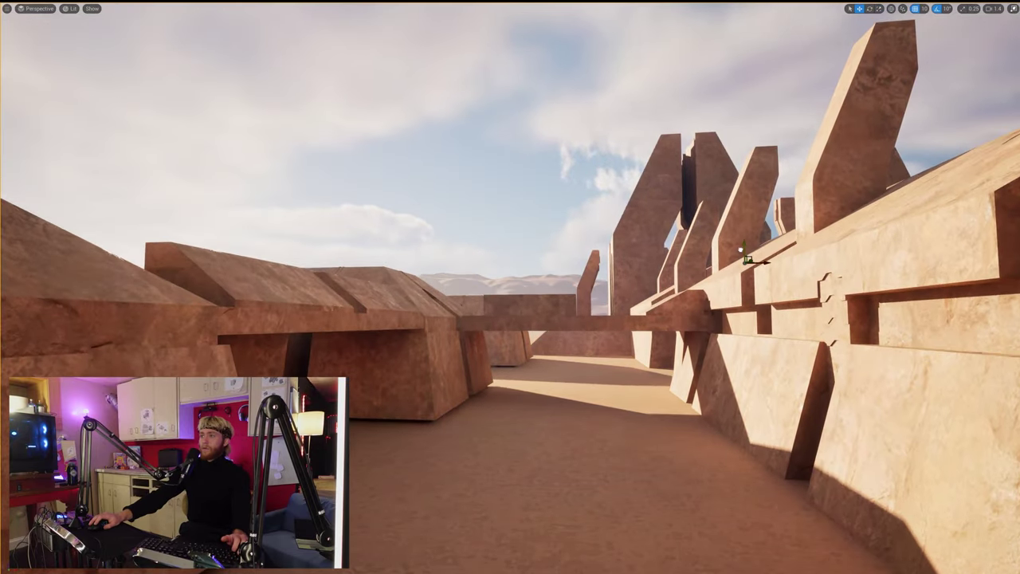
right_drag(510, 286, 510, 287)
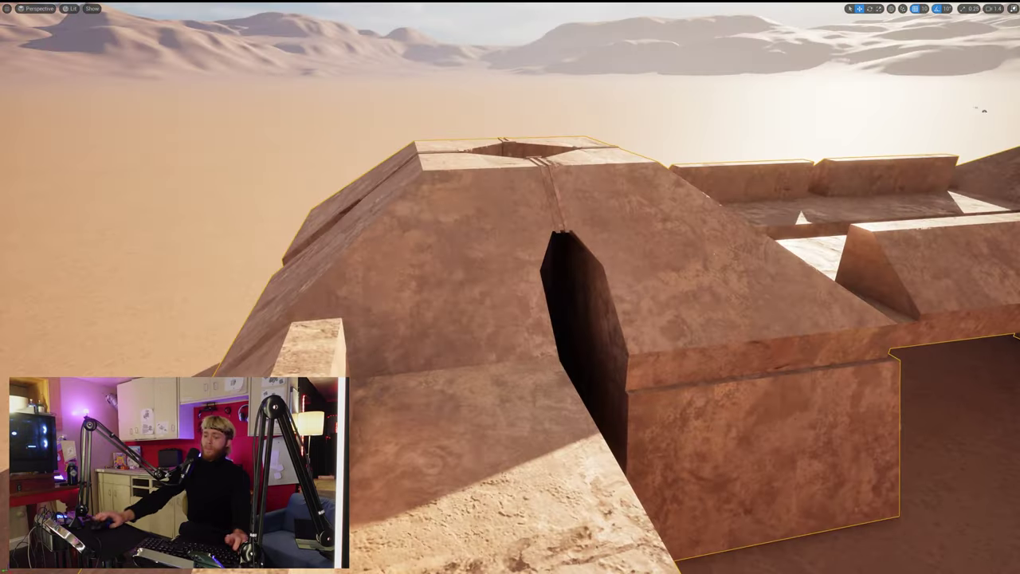
key(alt+p)
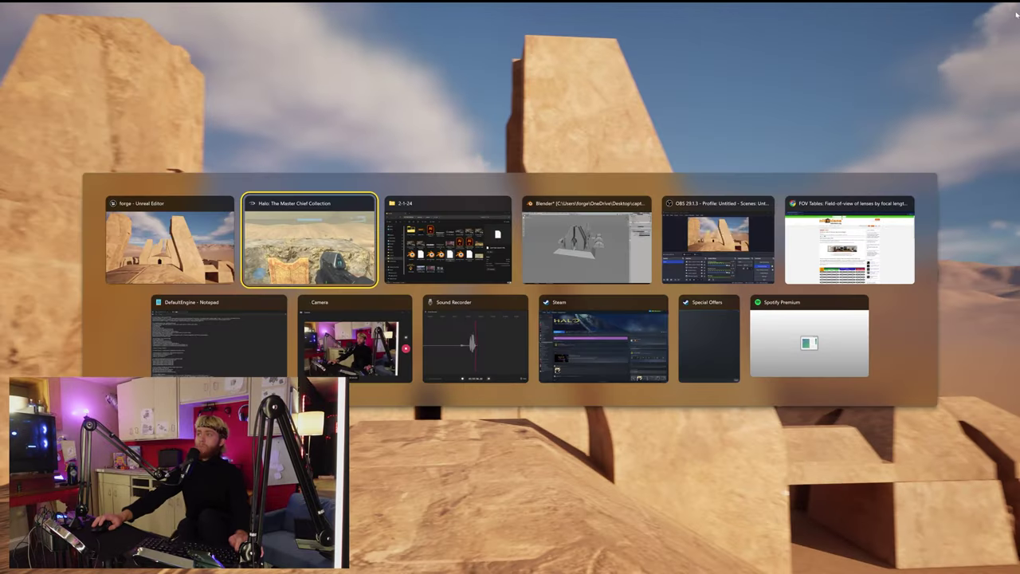
click(365, 333)
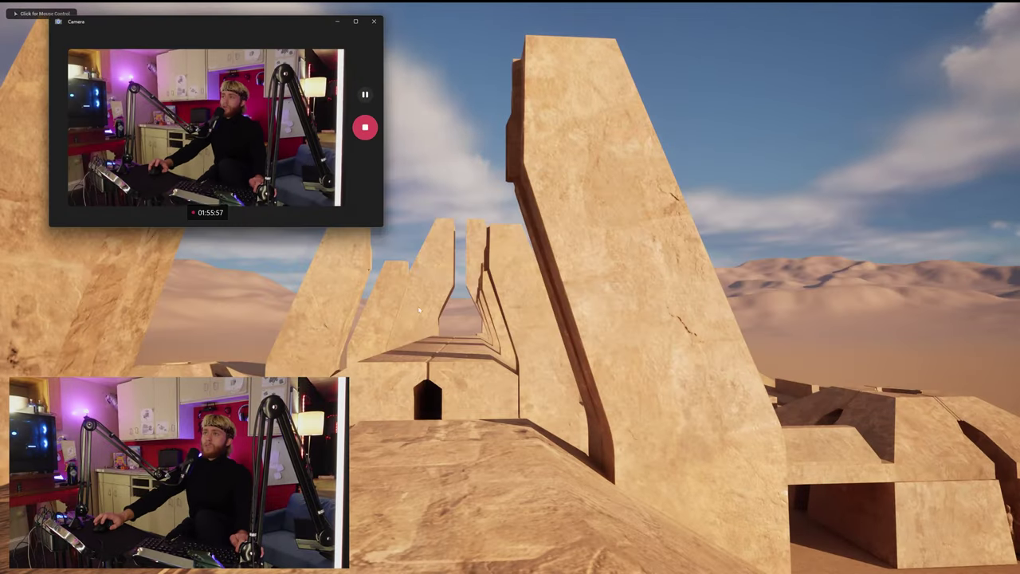